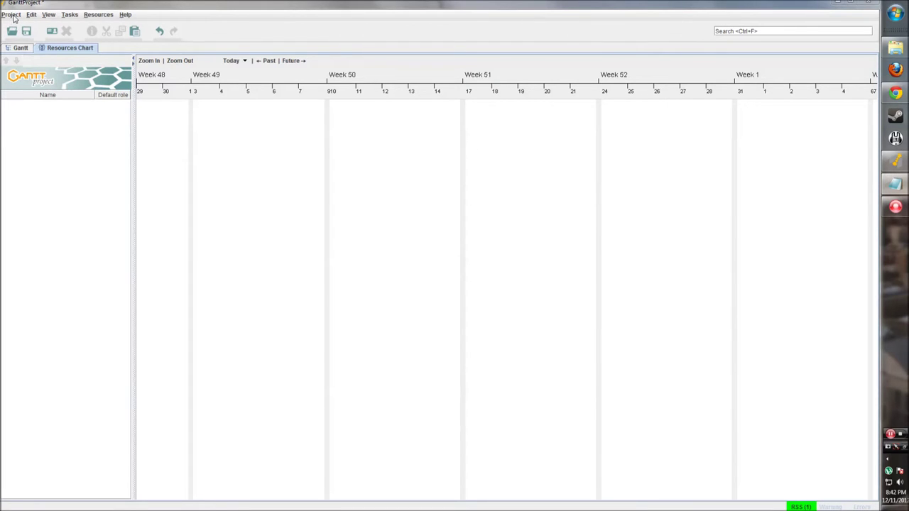
- Browse the Project menu commands and close the menu without choosing one
left_click(11, 15)
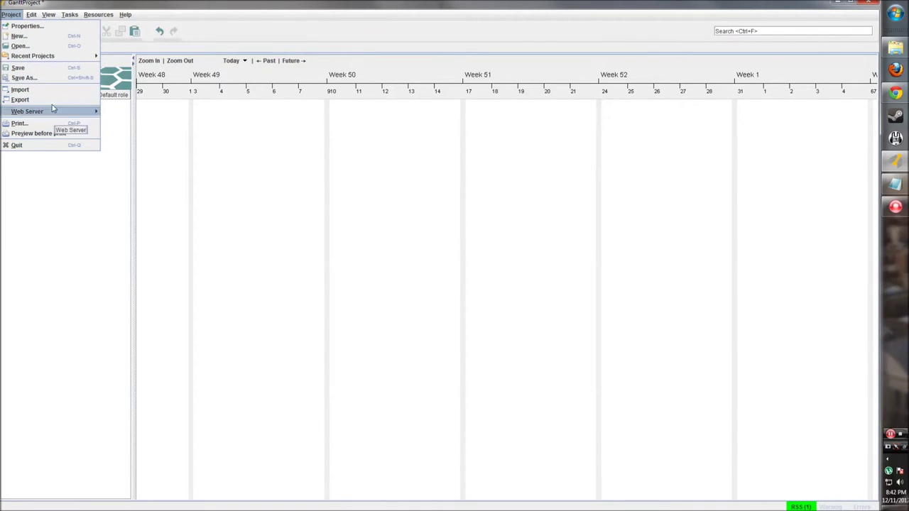
mouse_move(33, 17)
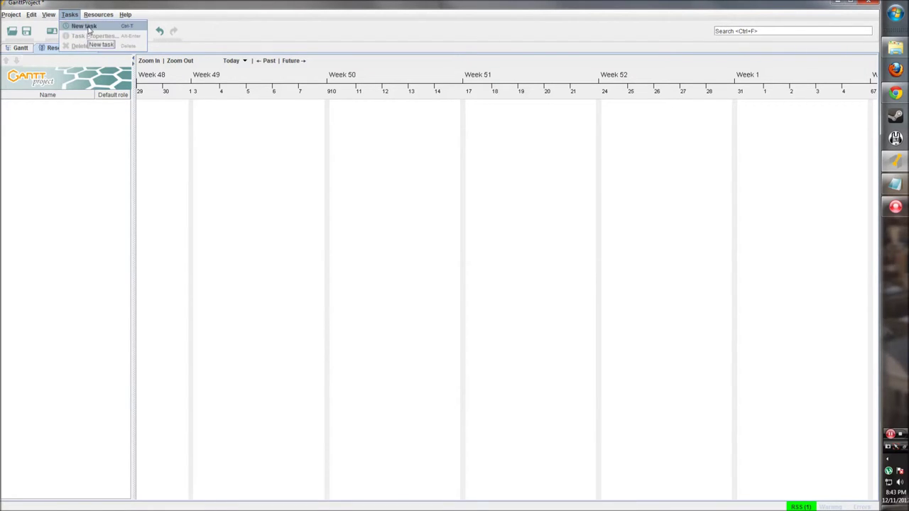
mouse_move(99, 18)
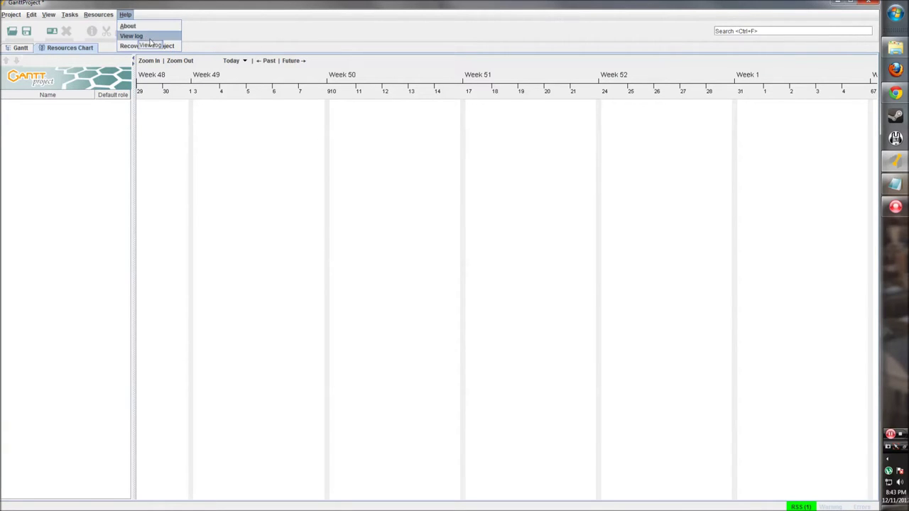
left_click(128, 16)
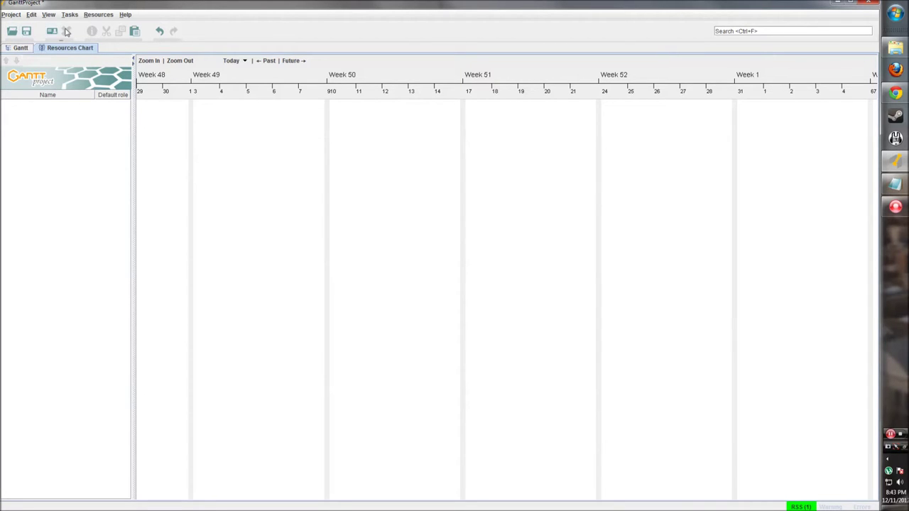
- Toggle between the Gantt and Resources Chart views, ending on the Gantt chart
left_click(21, 49)
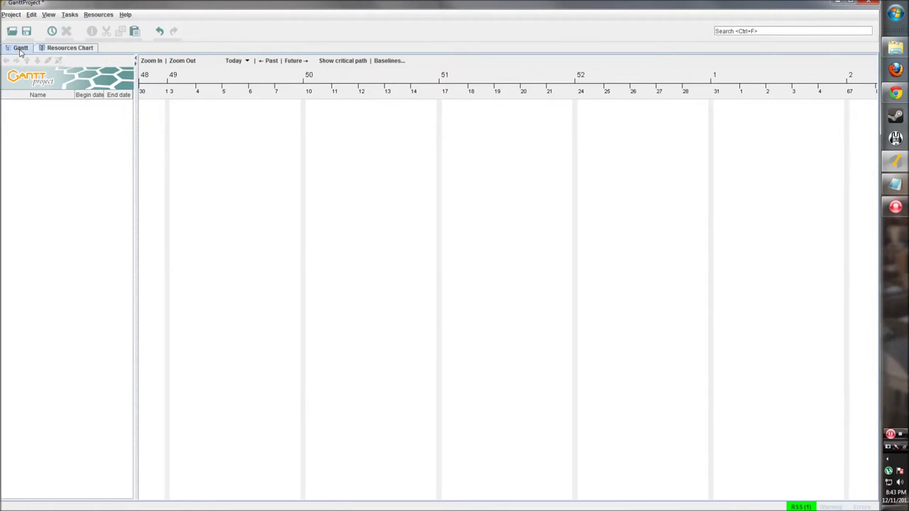
left_click(70, 47)
left_click(20, 48)
left_click(70, 47)
left_click(22, 48)
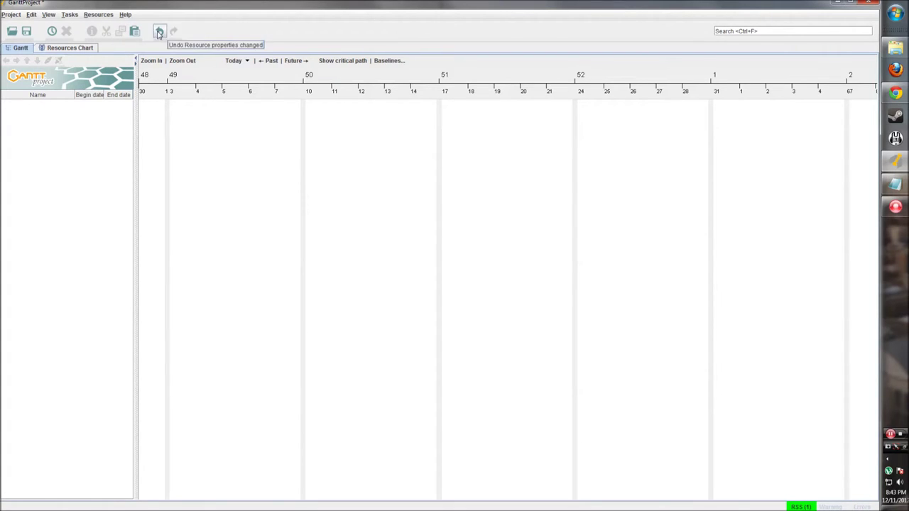
- Try the project search field, then visit the Resources Chart and return to Gantt
left_click(736, 31)
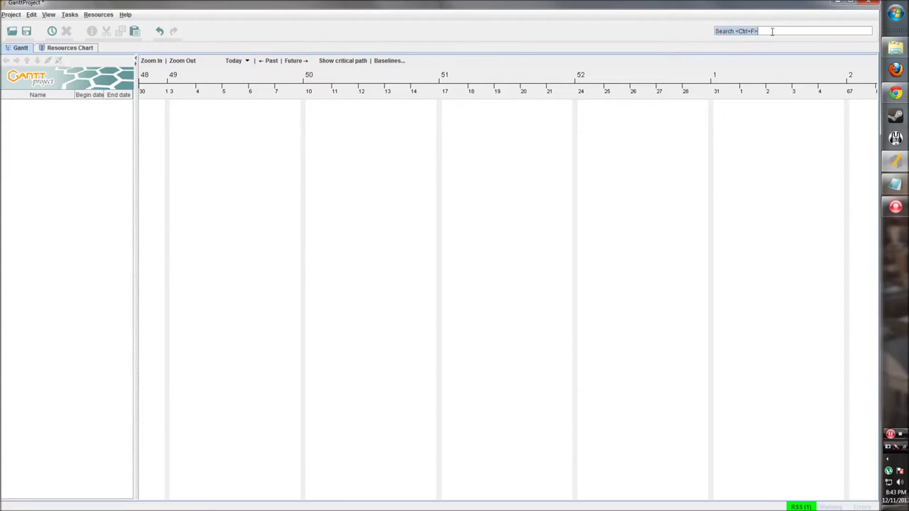
left_click(741, 32)
left_click(771, 32)
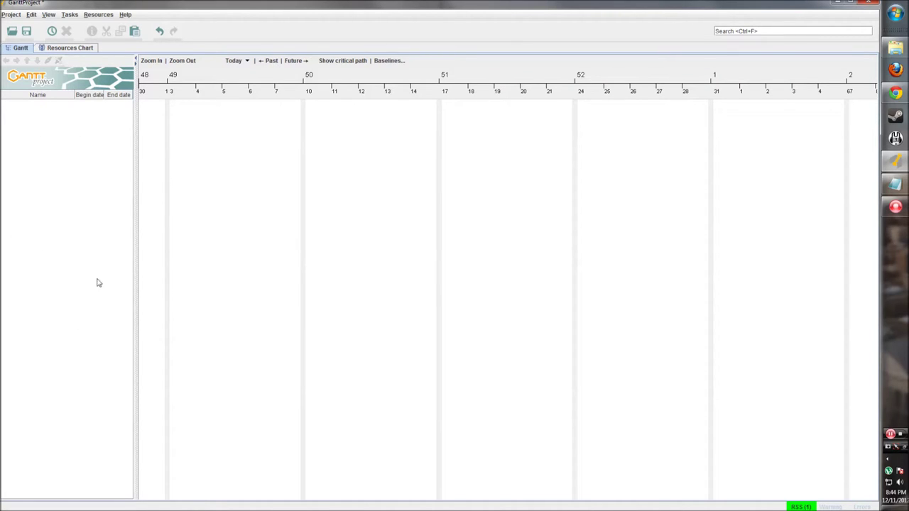
left_click(17, 51)
left_click(54, 50)
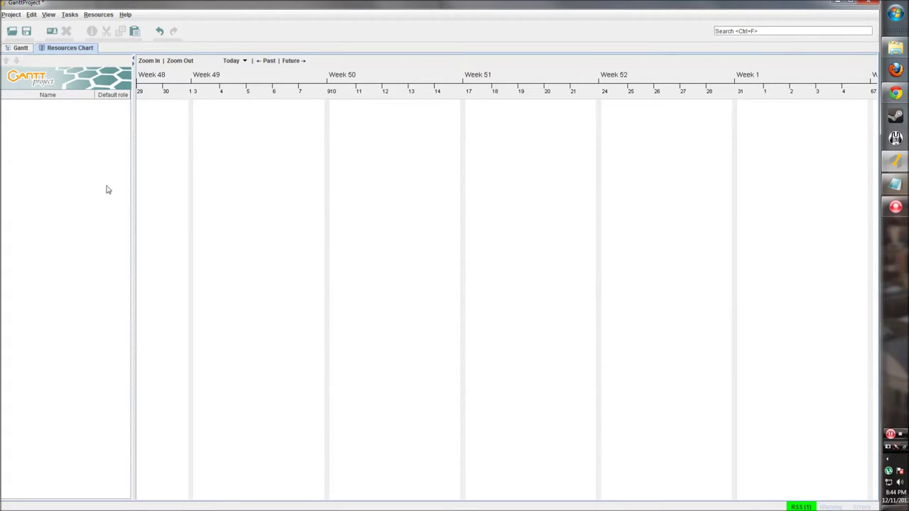
left_click(20, 48)
- Collapse and restore the task table splitter beside the Gantt chart
mouse_move(135, 93)
left_mouse_down()
mouse_move(178, 92)
mouse_move(124, 99)
left_mouse_up()
left_click(124, 64)
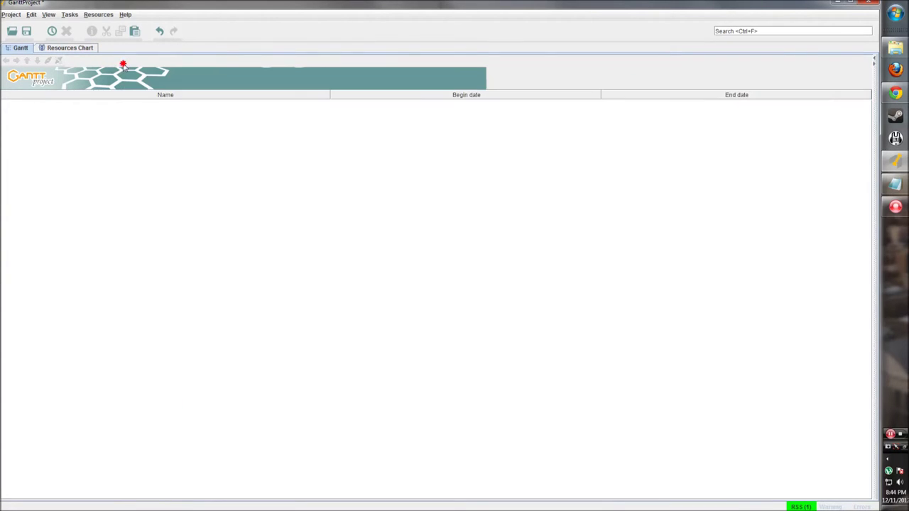
left_click(875, 61)
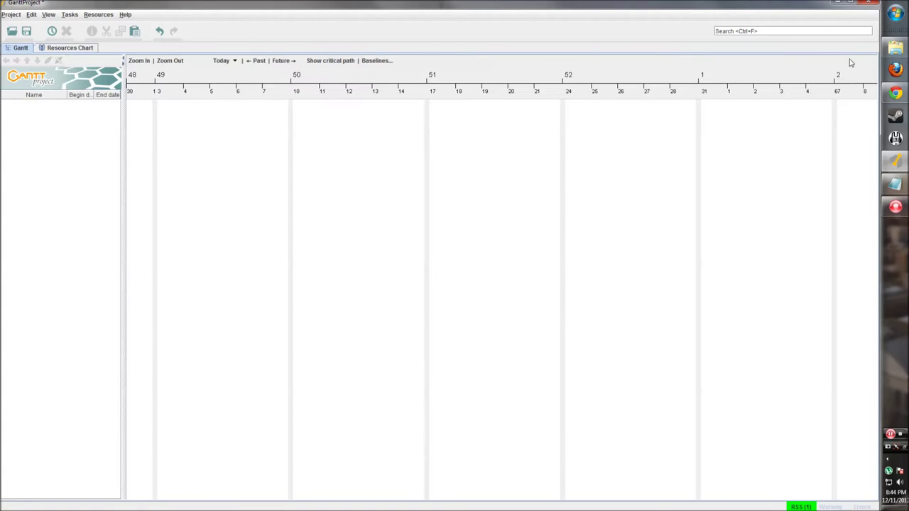
left_click(123, 61)
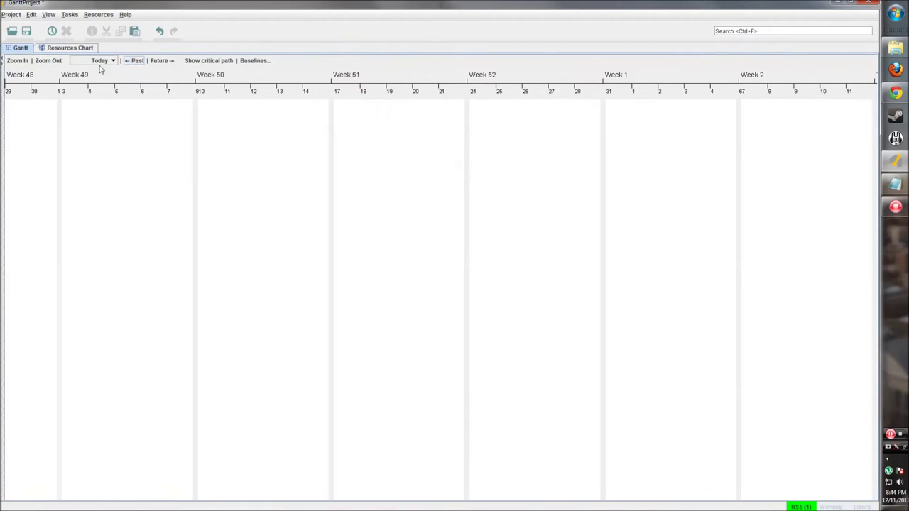
left_click(2, 64)
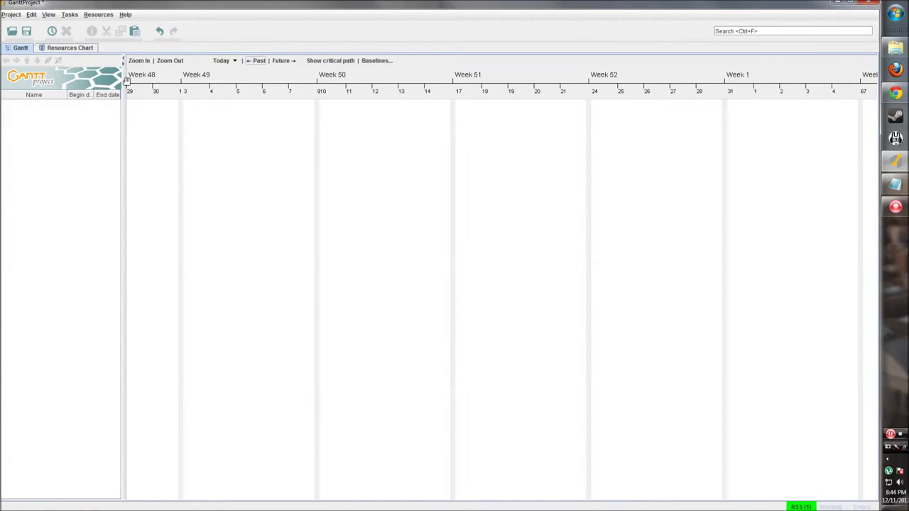
left_click(30, 48)
- Pan the Gantt timeline to start at Week 49 and shift the resource timeline to match
left_click_drag(522, 365, 324, 266)
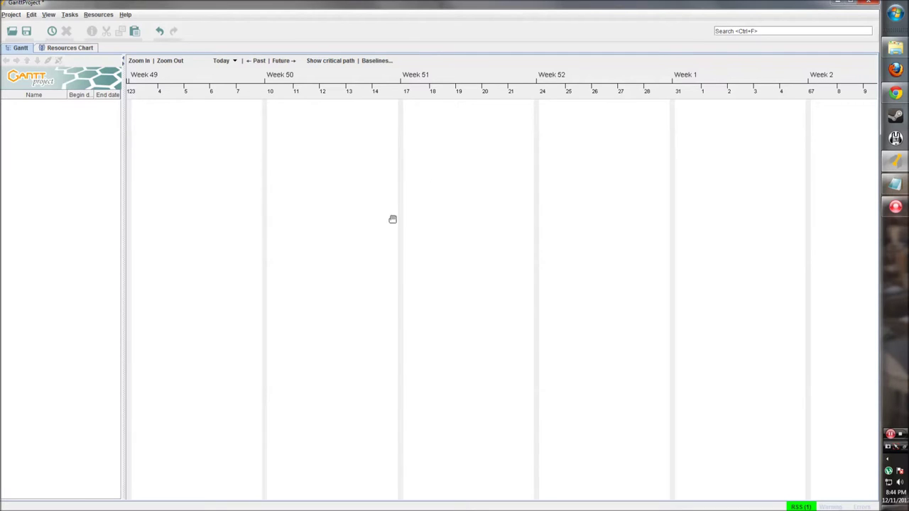
left_click_drag(391, 219, 320, 170)
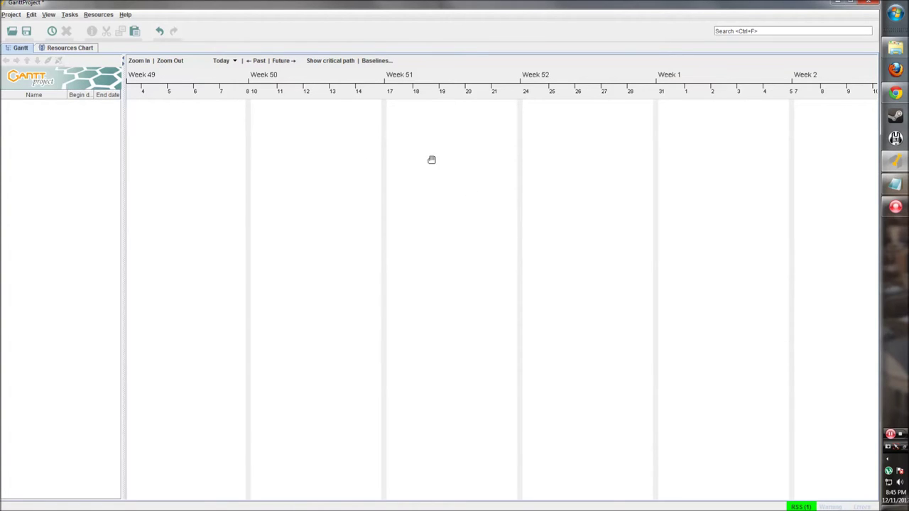
left_click(81, 47)
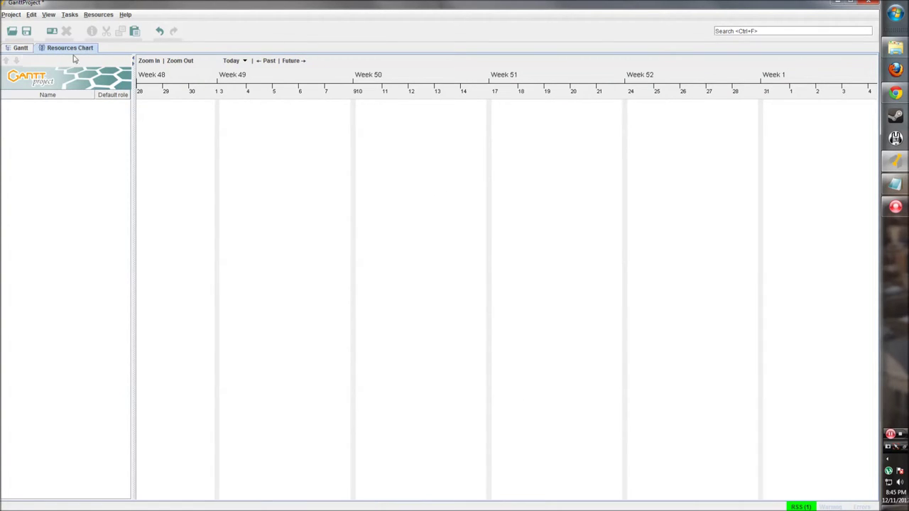
left_click_drag(455, 177, 303, 130)
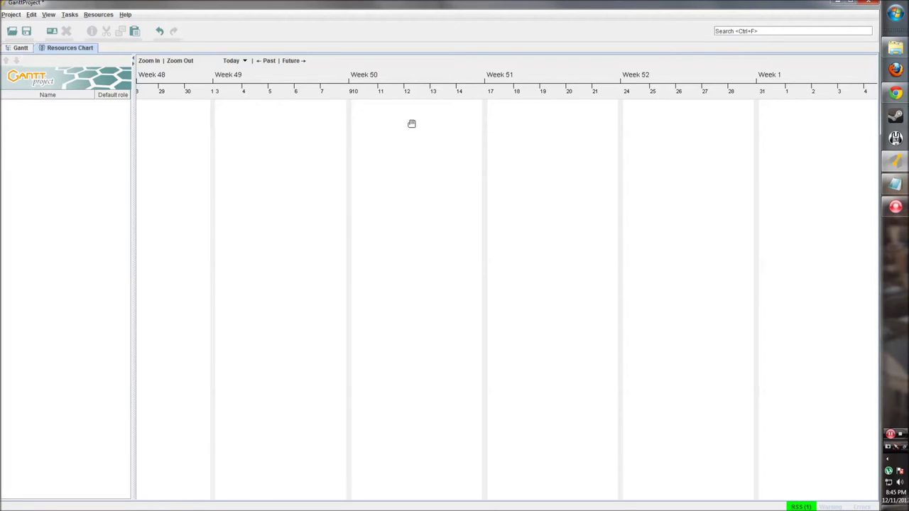
left_click_drag(301, 119, 315, 120)
left_click(20, 47)
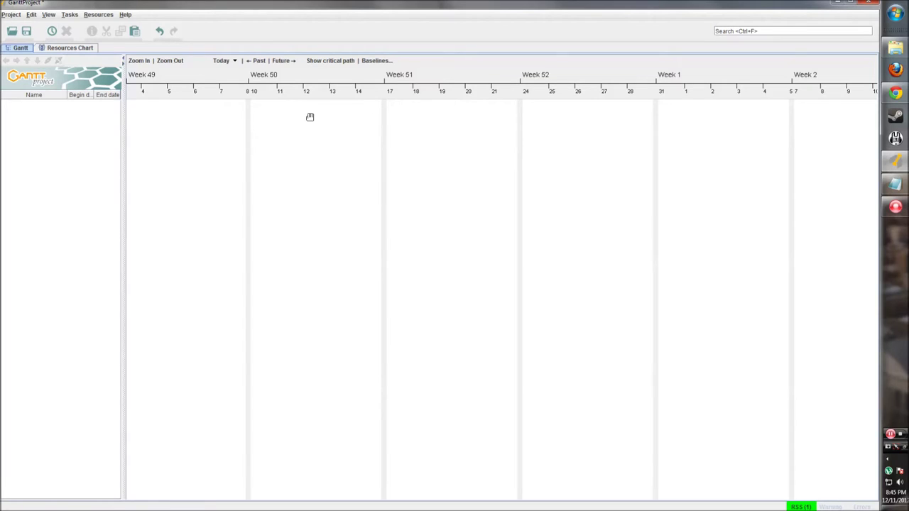
- Add a new task, task_0, with the New Task toolbar button
right_click(275, 114)
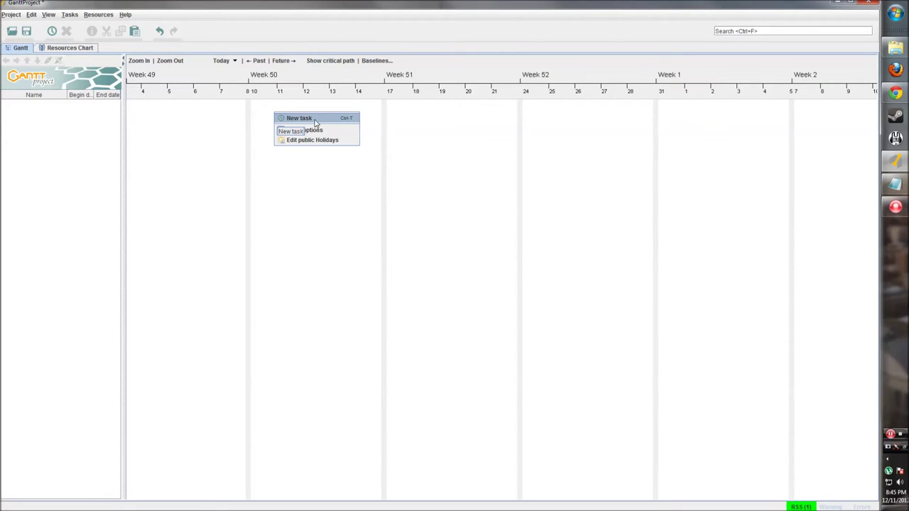
left_click(88, 144)
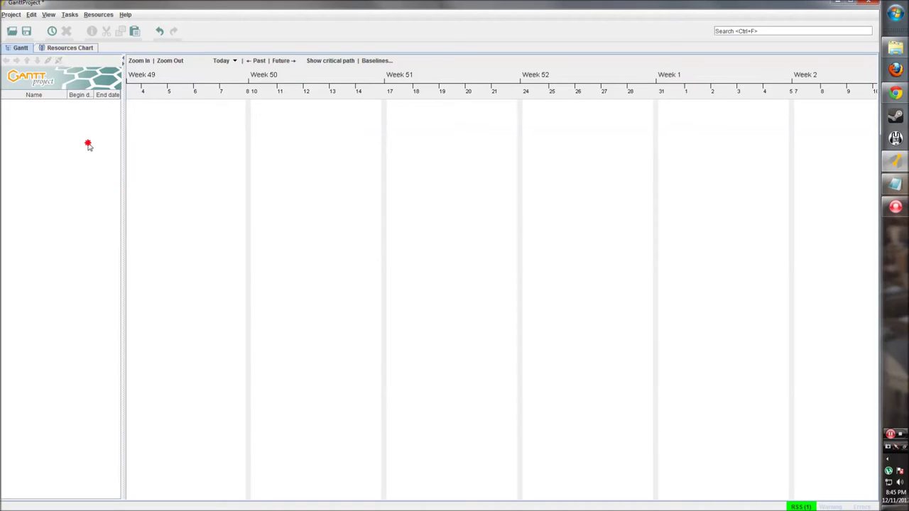
right_click(34, 113)
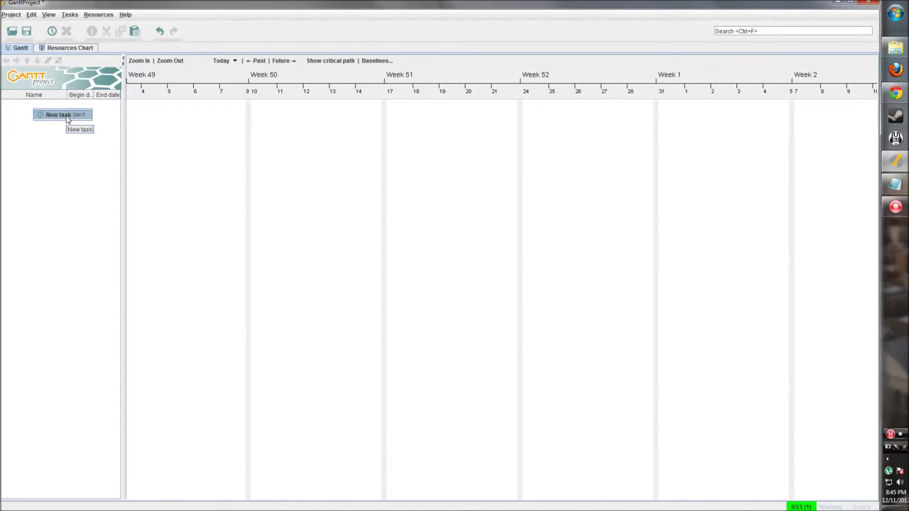
left_click(43, 144)
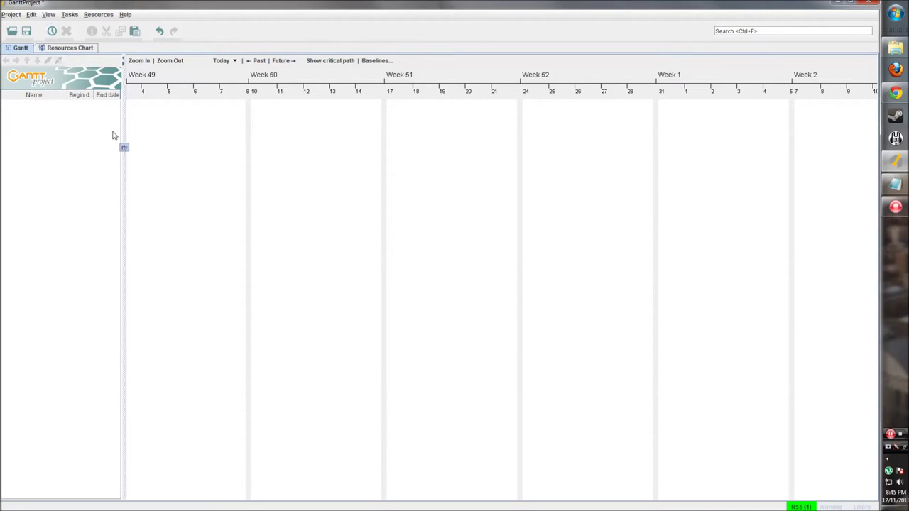
left_click(52, 31)
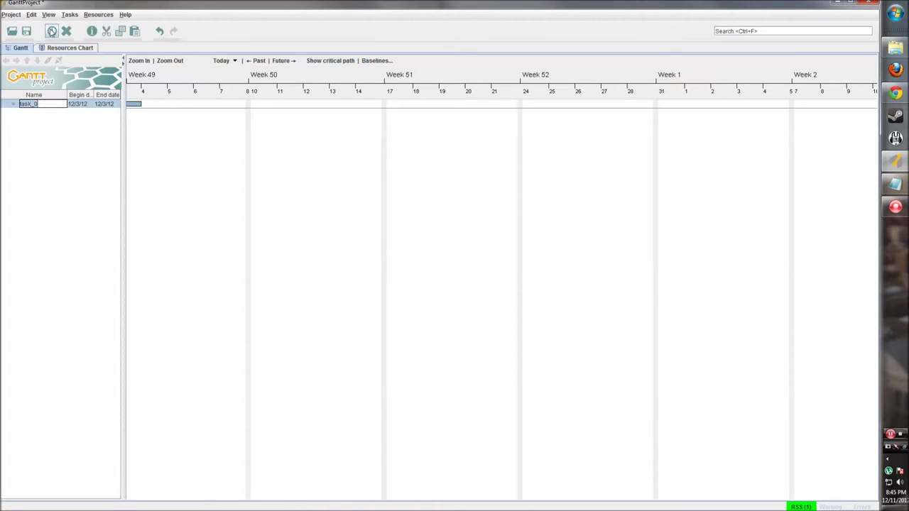
left_click(251, 165)
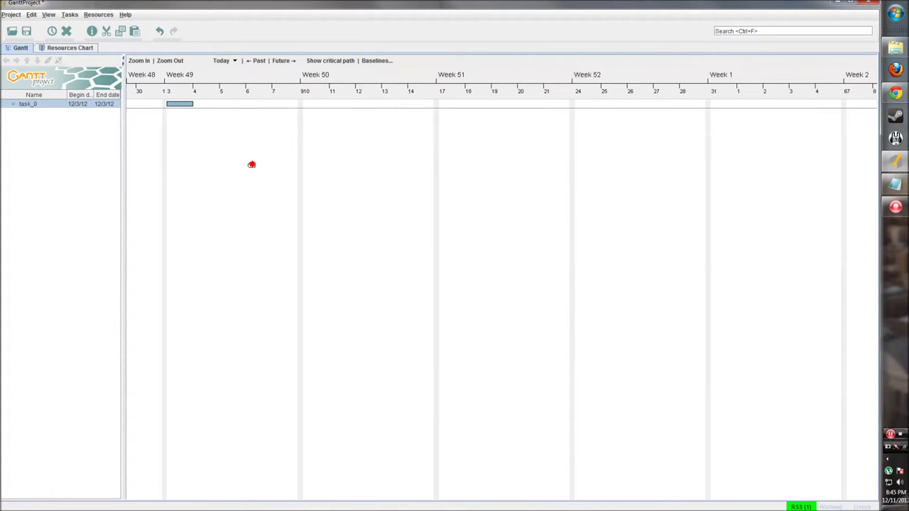
- Rename task_0 to 'First Task' and widen the task table slightly
left_click(29, 106)
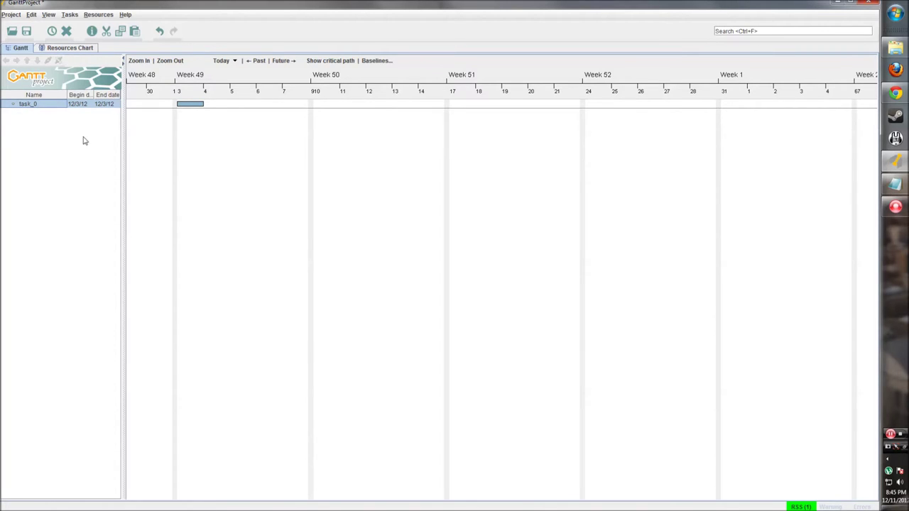
double_click(39, 105)
key("BackSpace")
type("First Task")
key("Return")
left_click_drag(122, 130, 132, 124)
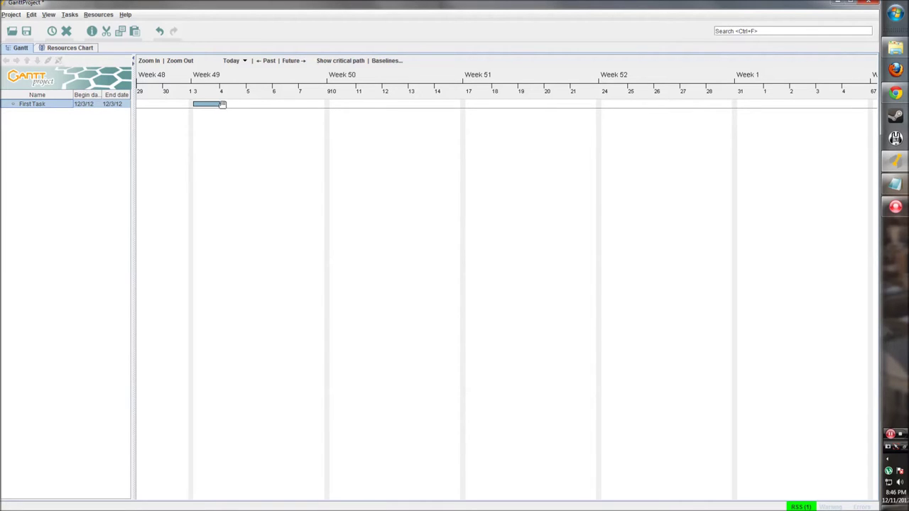
- Stretch First Task's bar to end on 12/7/12 and set its progress to about 44%
left_click_drag(222, 114, 260, 128)
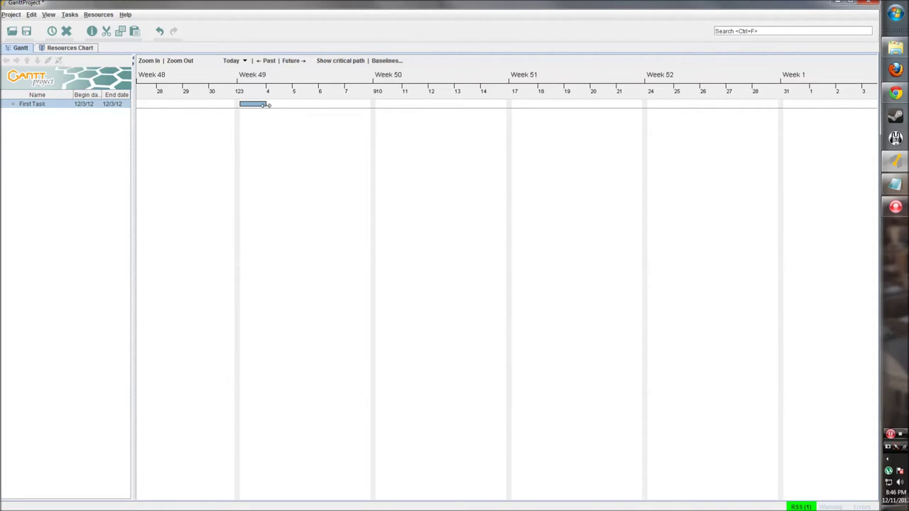
left_click_drag(266, 104, 379, 107)
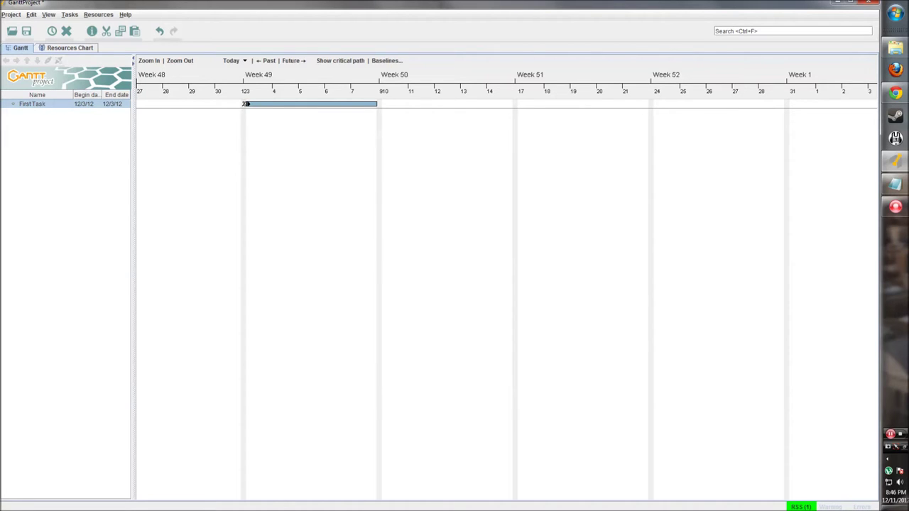
left_click_drag(245, 104, 310, 104)
right_click(69, 105)
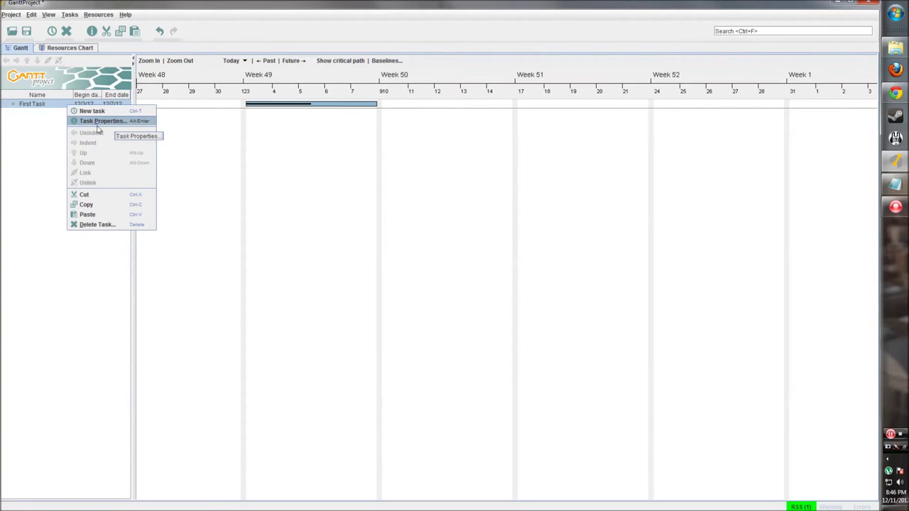
- Open the Task Properties dialog for First Task
right_click(290, 101)
right_click(274, 104)
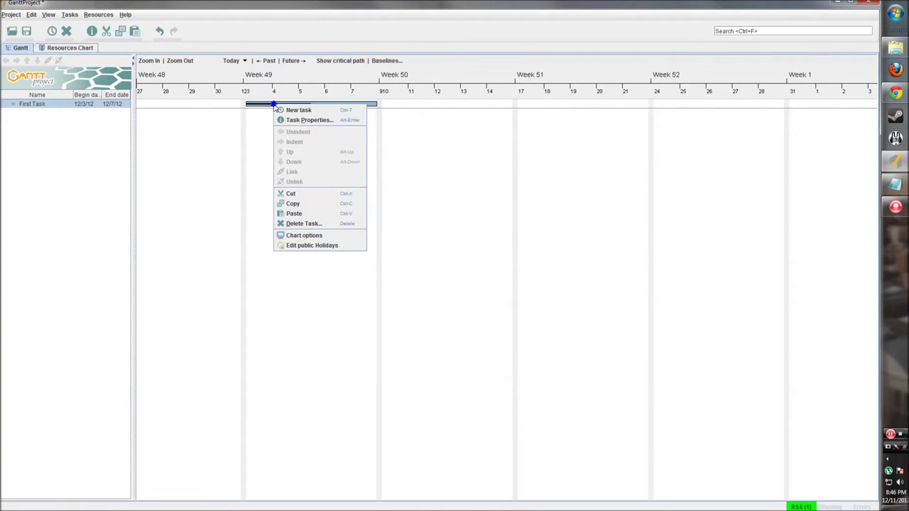
left_click(45, 121)
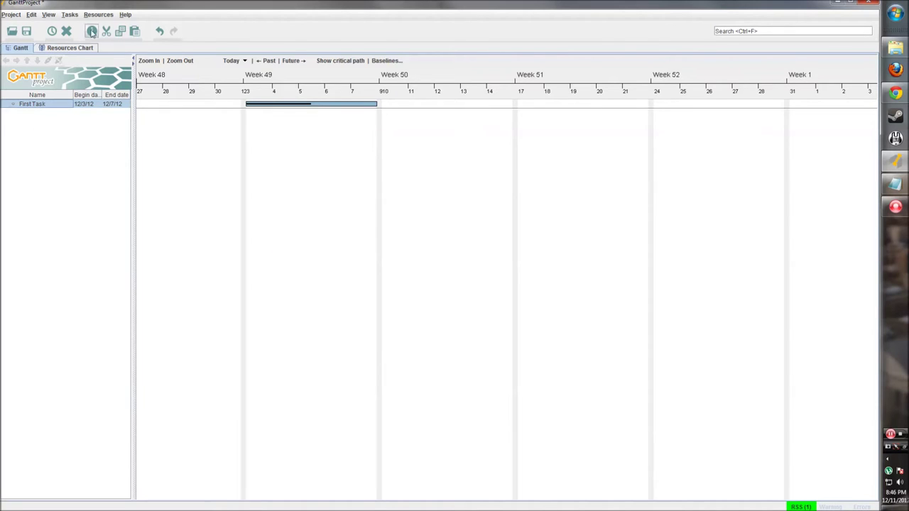
left_click(92, 33)
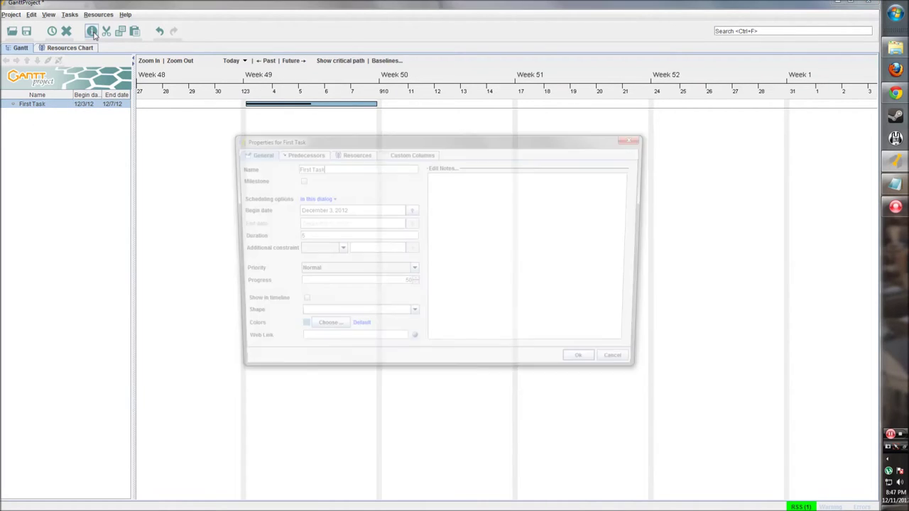
left_click_drag(324, 145, 254, 167)
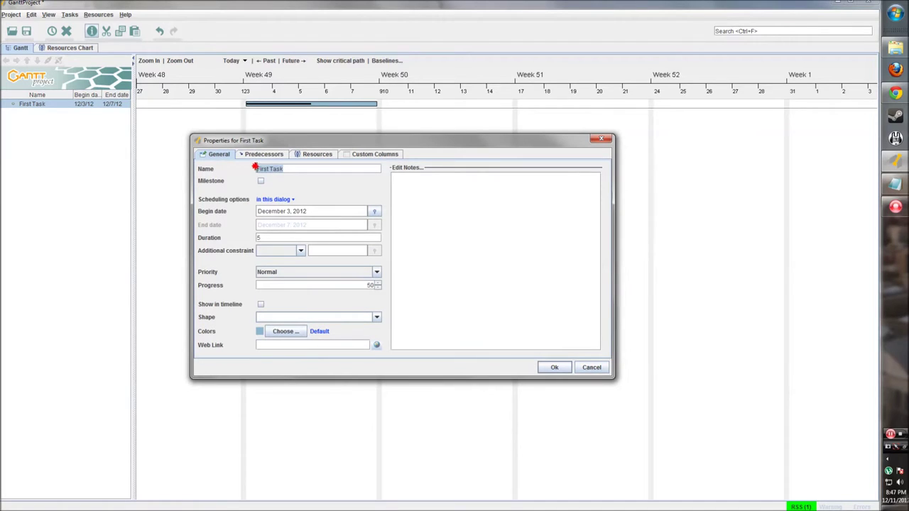
left_click(289, 170)
- Toggle the milestone option, leaving First Task as a regular task
left_click(261, 183)
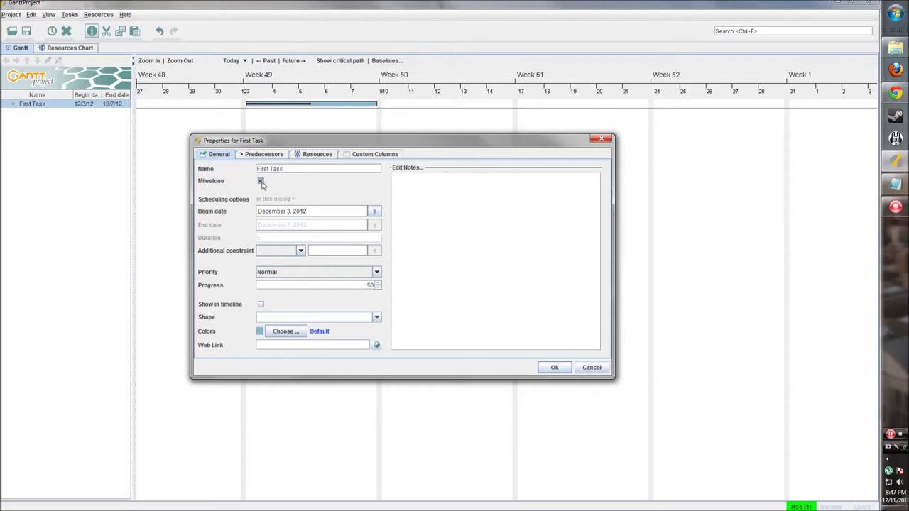
left_click(261, 183)
left_click(261, 182)
left_click(260, 183)
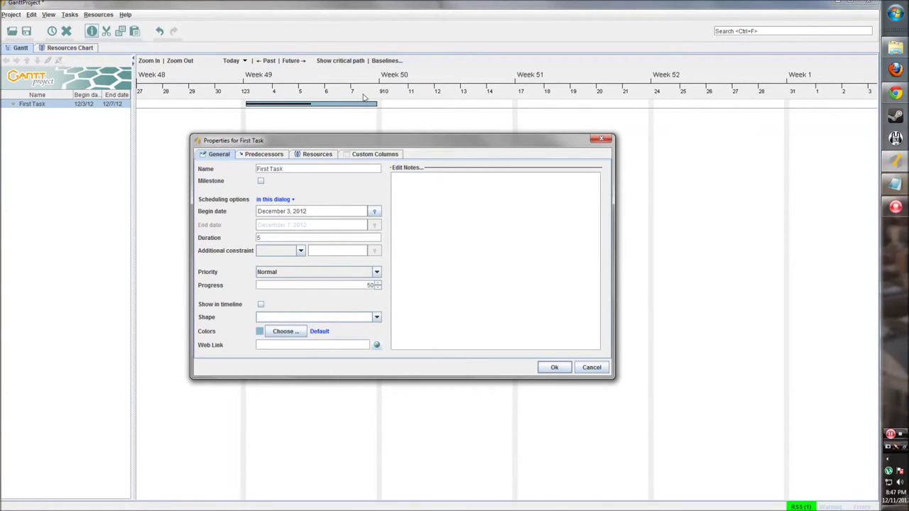
- Try an Earliest begin constraint, then clear the additional constraint again
left_click(300, 250)
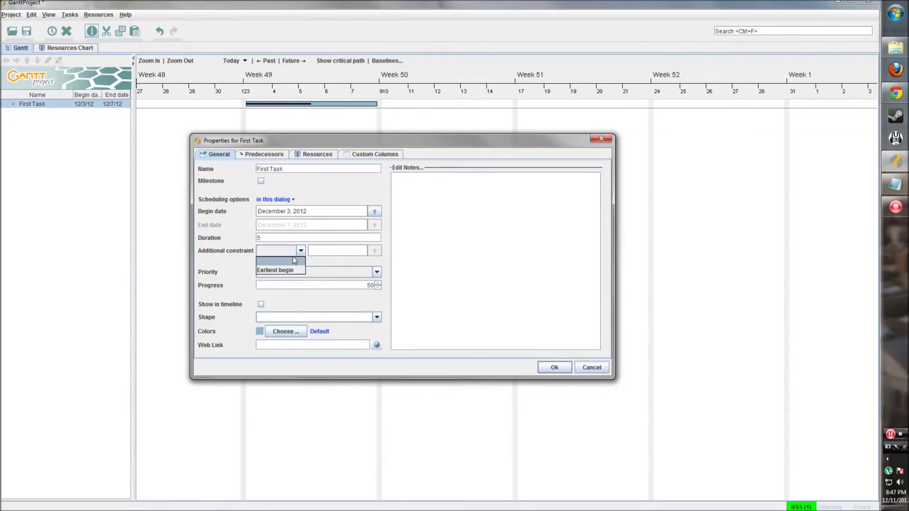
left_click(284, 271)
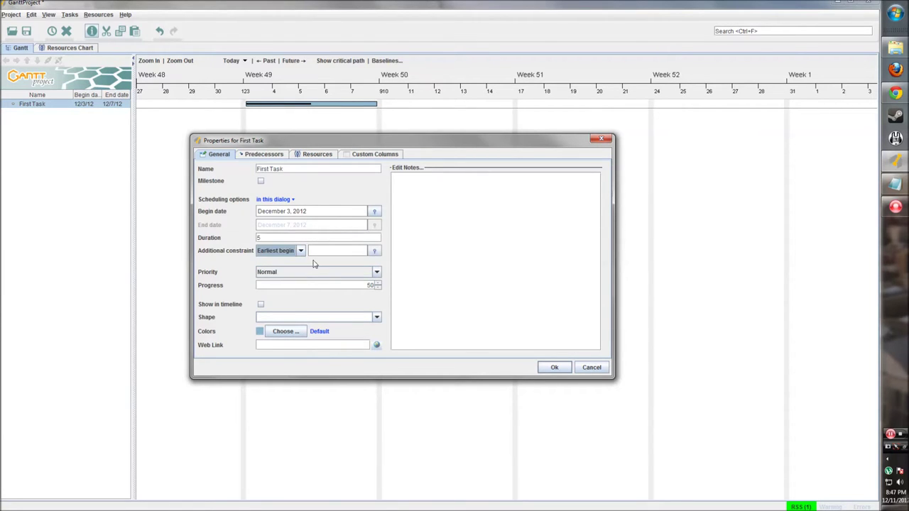
left_click(362, 252)
left_click(301, 251)
left_click(291, 263)
- Try Lowest priority, then keep First Task's priority at Normal
left_click(377, 274)
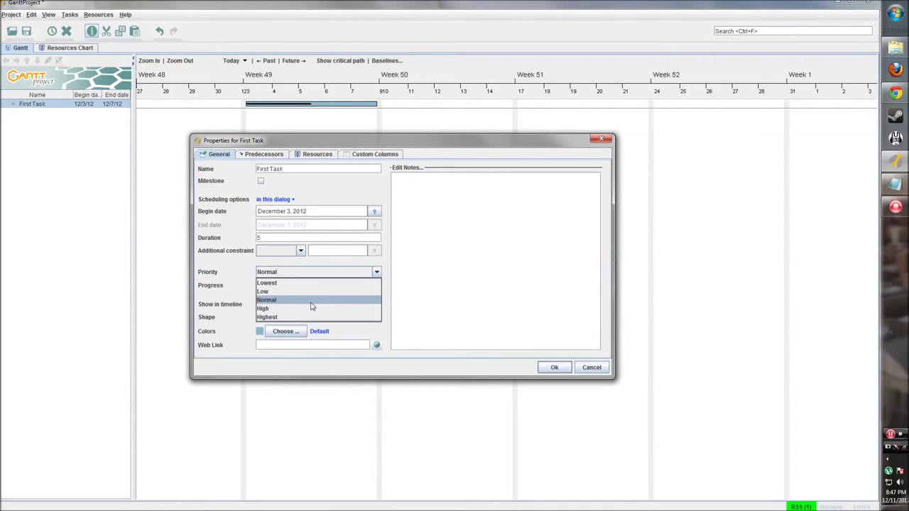
left_click(312, 301)
left_click(323, 278)
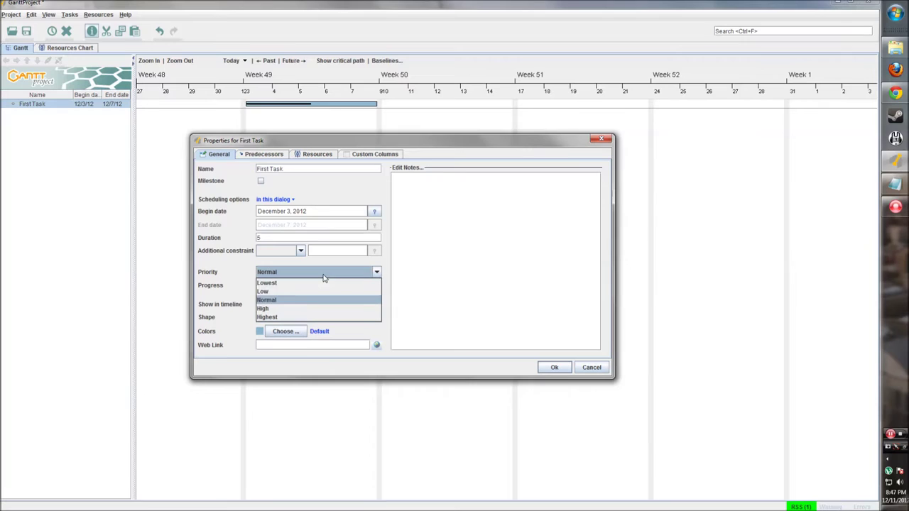
left_click(284, 283)
left_click(291, 276)
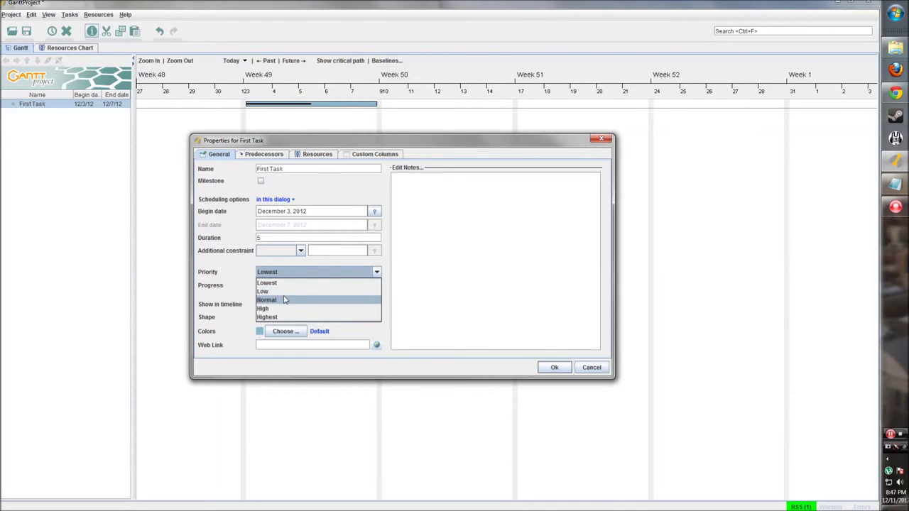
left_click(284, 300)
left_click(370, 284)
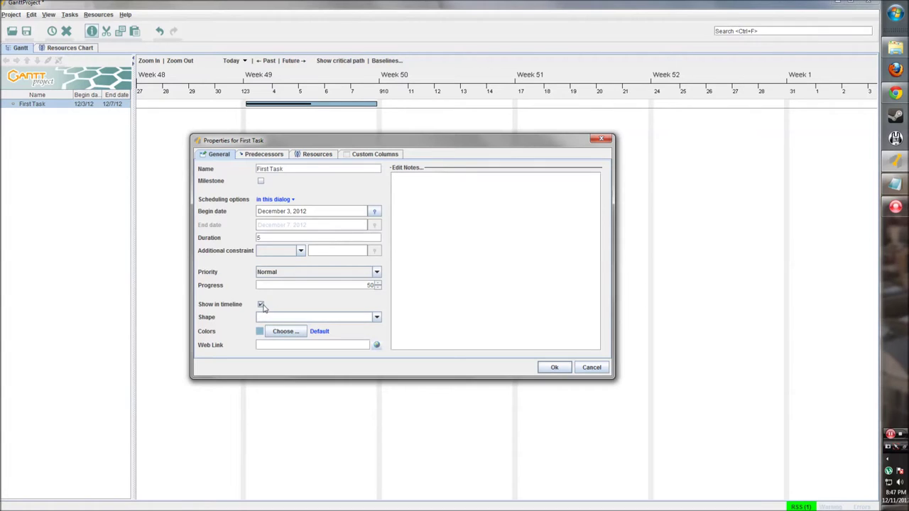
- Browse the bar fill patterns without choosing one
left_click(376, 317)
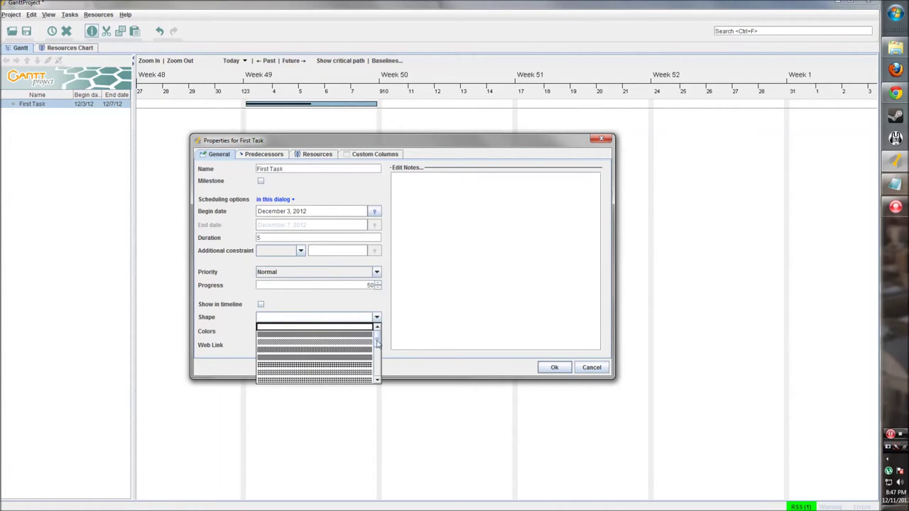
scroll(378, 348, "up", 3)
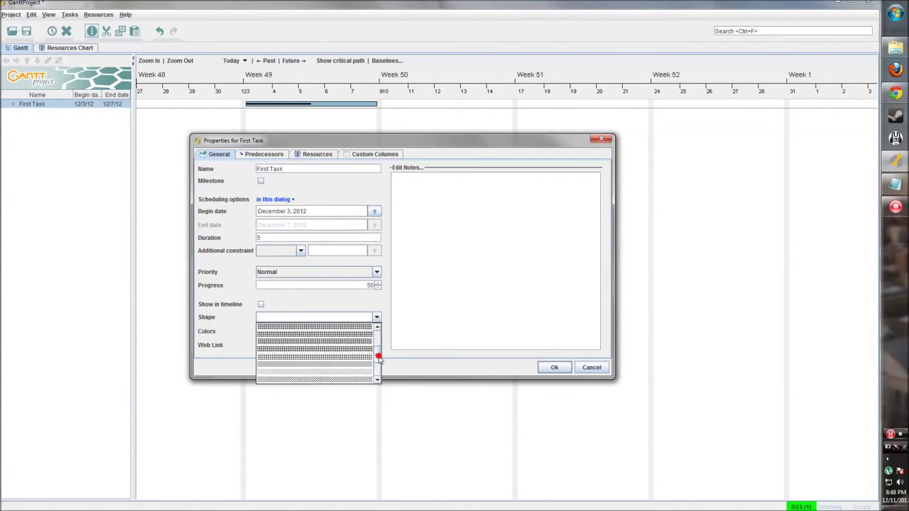
mouse_move(375, 342)
left_mouse_down()
mouse_move(376, 372)
mouse_move(377, 333)
left_mouse_up()
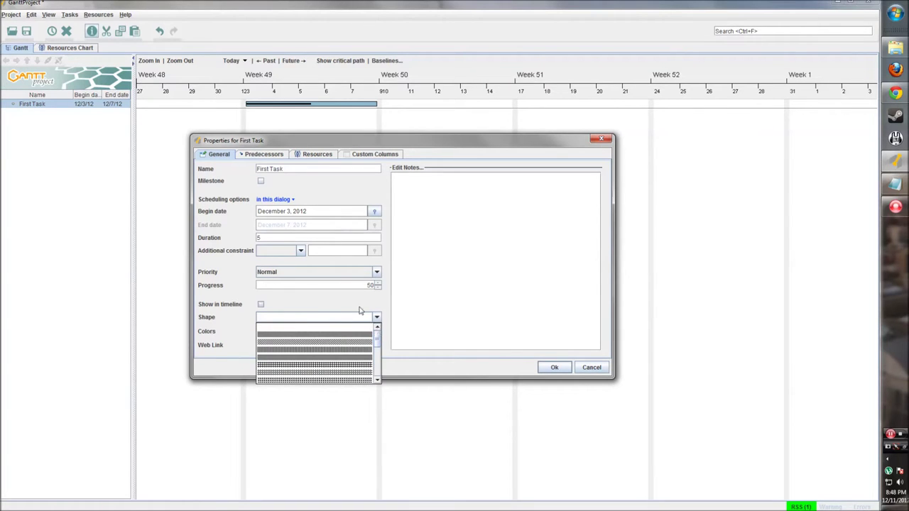
left_click(312, 302)
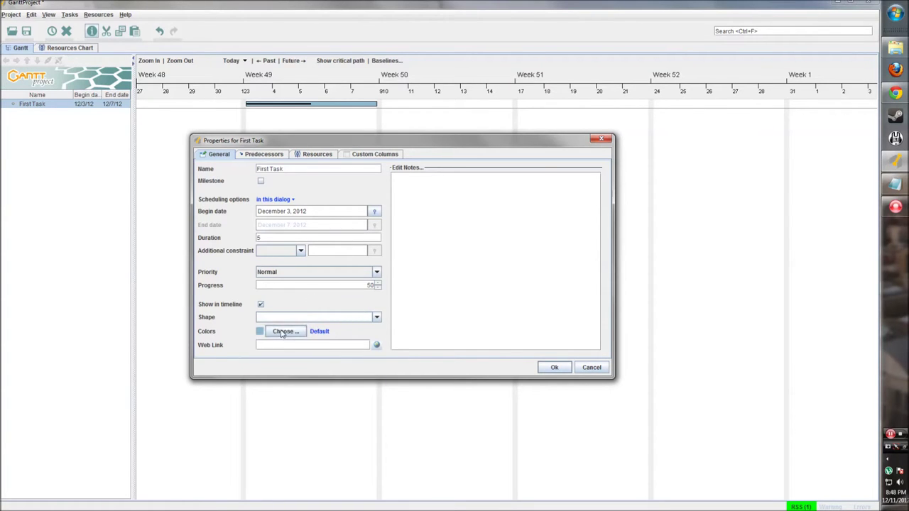
- Set First Task's colour to red and view its empty Predecessors list
left_click(284, 331)
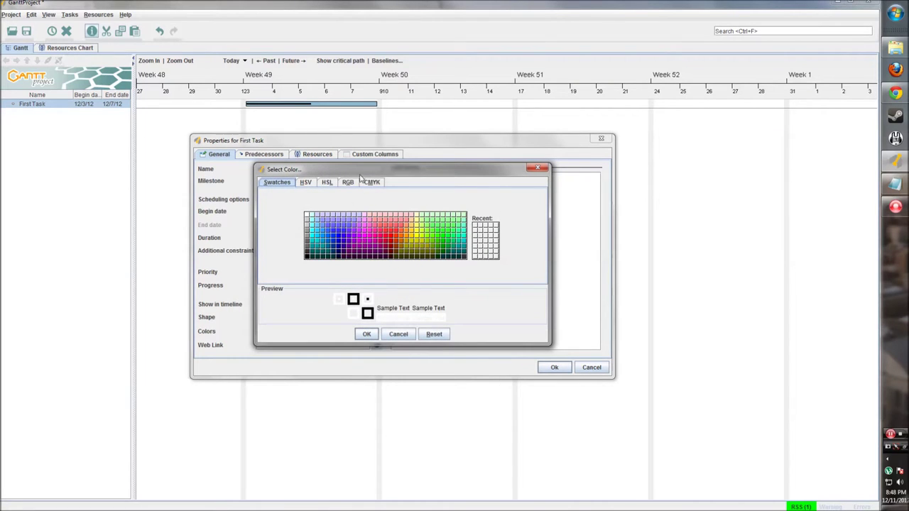
left_click(308, 182)
left_click(329, 182)
left_click(282, 183)
left_click_drag(326, 174, 354, 206)
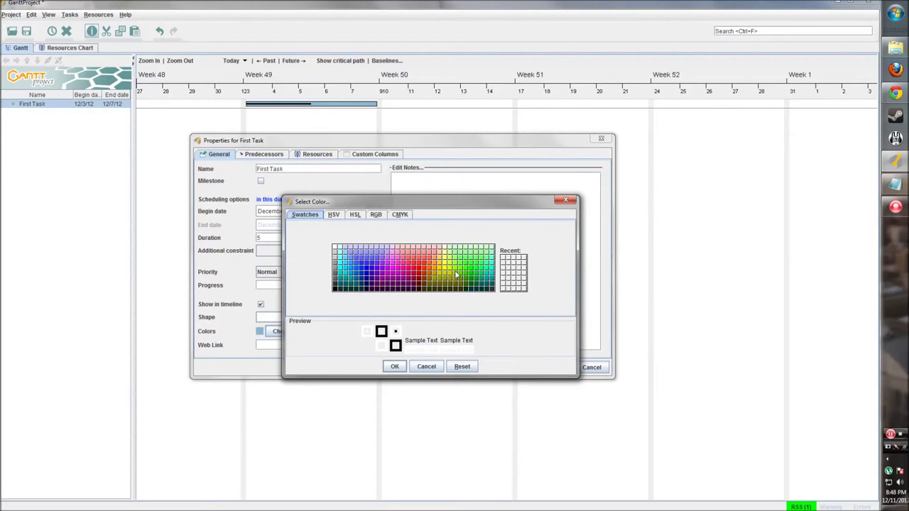
left_click(420, 270)
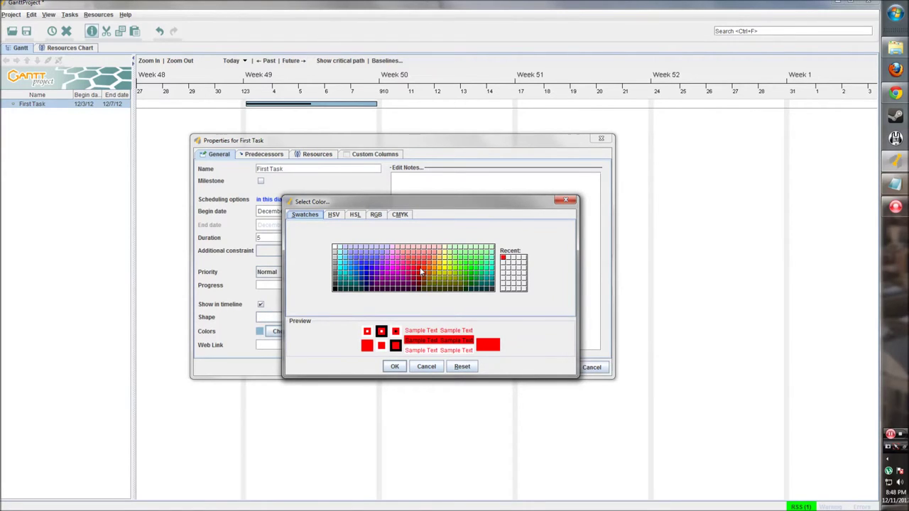
left_click(395, 367)
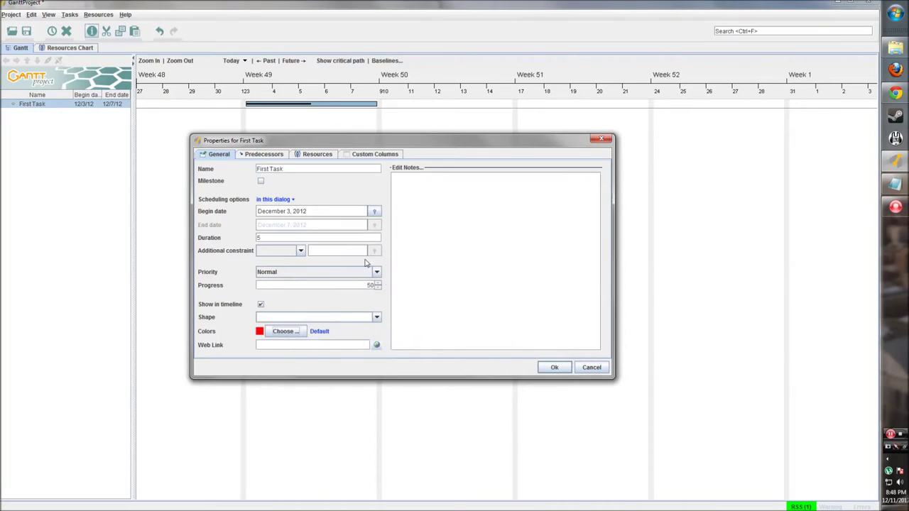
left_click(266, 345)
left_click(261, 158)
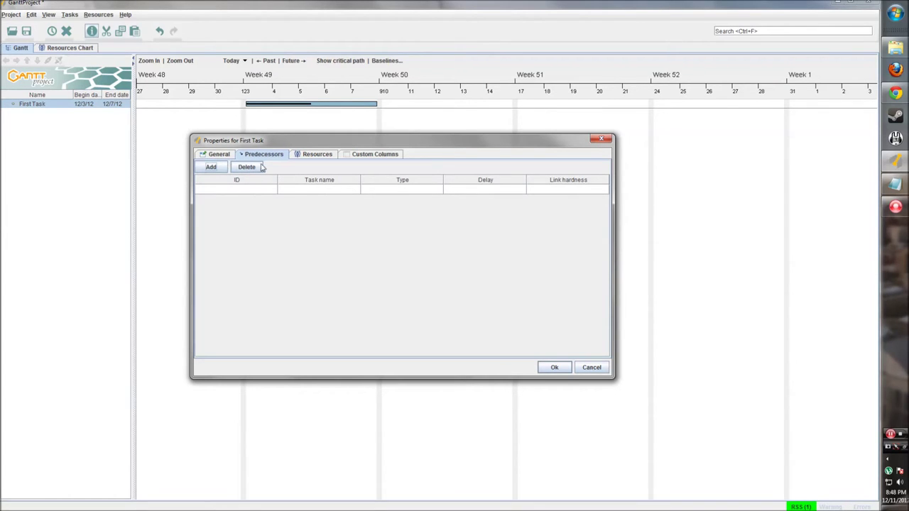
- Open the custom column manager from First Task's Custom Columns page
left_click_drag(275, 143, 285, 152)
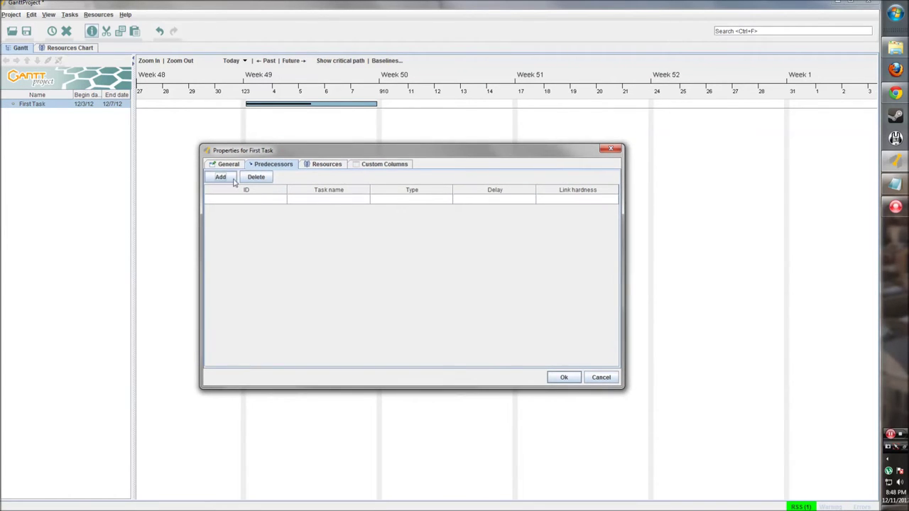
left_click(321, 166)
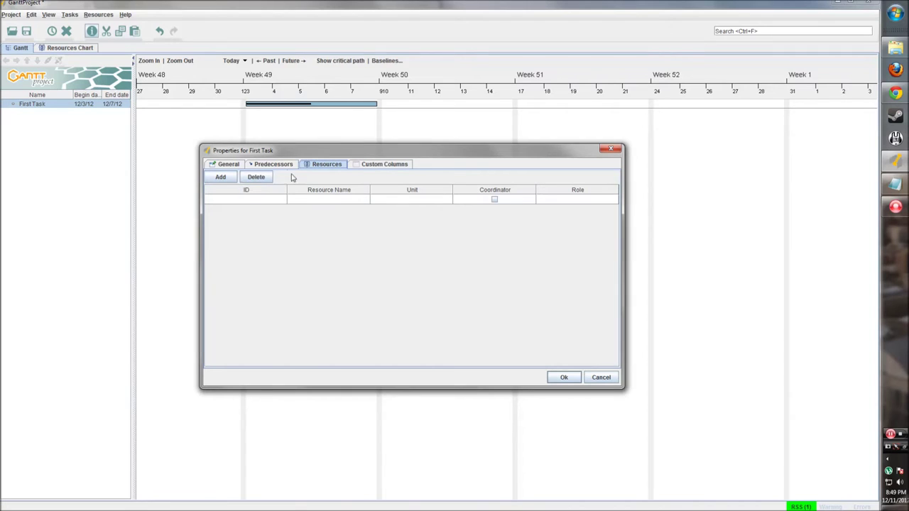
left_click(384, 166)
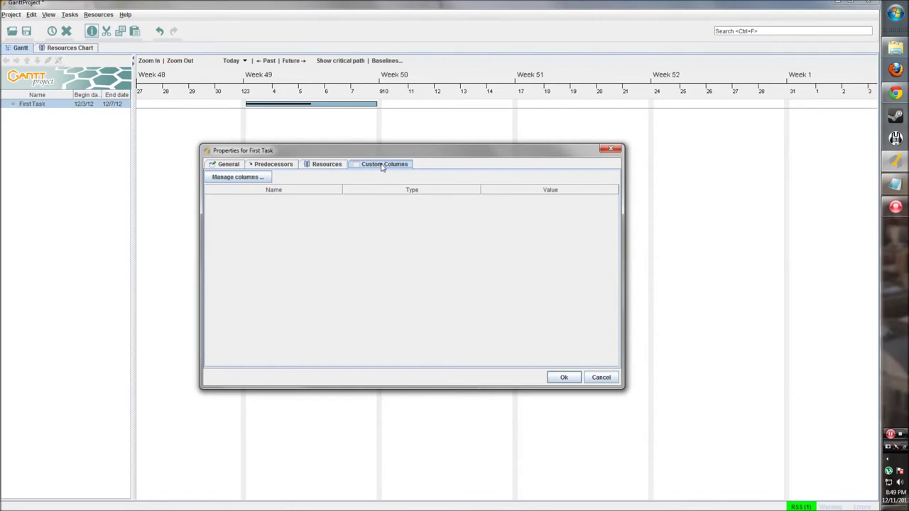
left_click(252, 182)
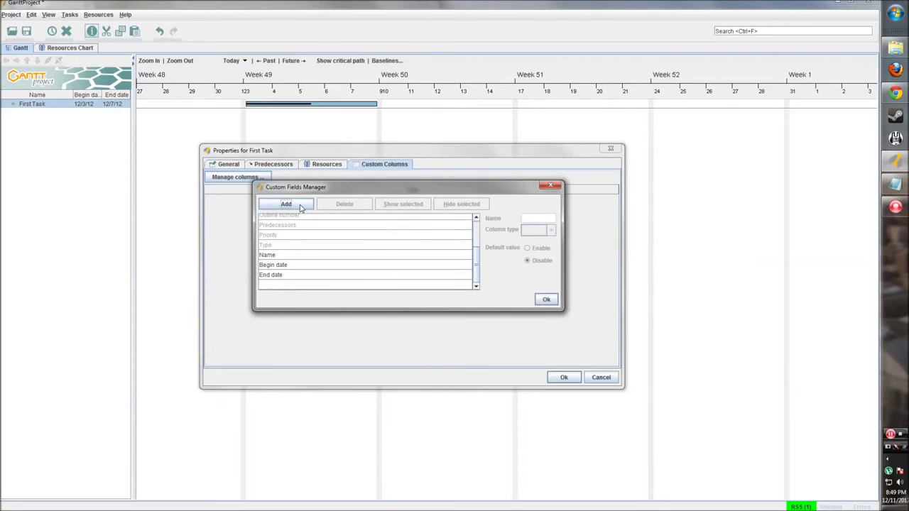
left_click_drag(561, 309, 605, 381)
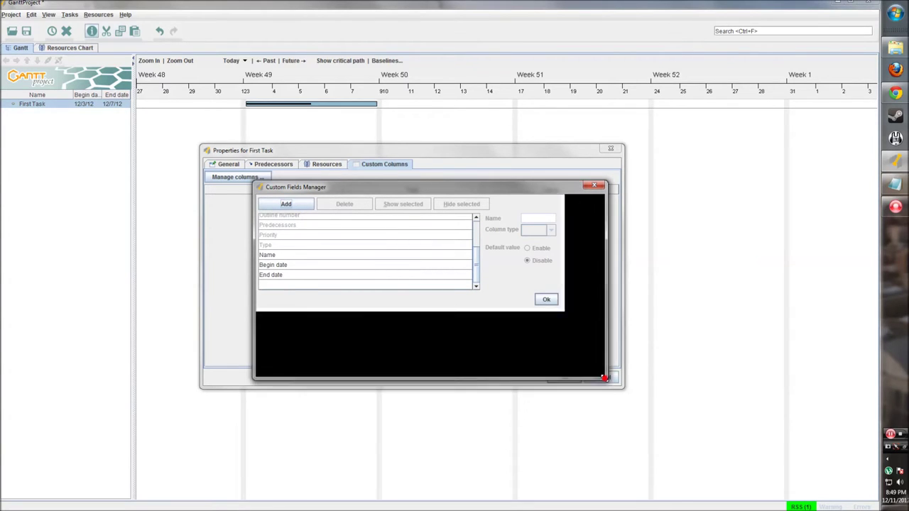
- Add a Boolean column 'Needs Approval' with default value True
left_click(297, 206)
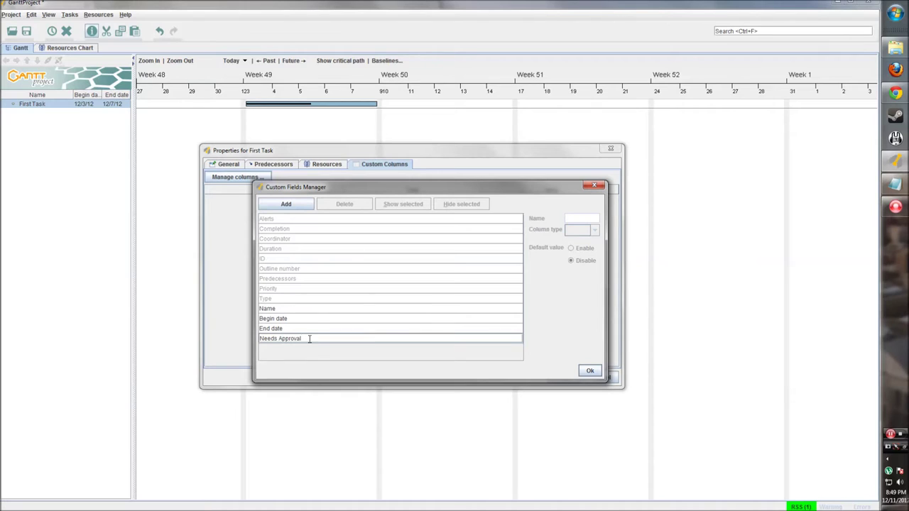
left_click(325, 324)
left_click(319, 340)
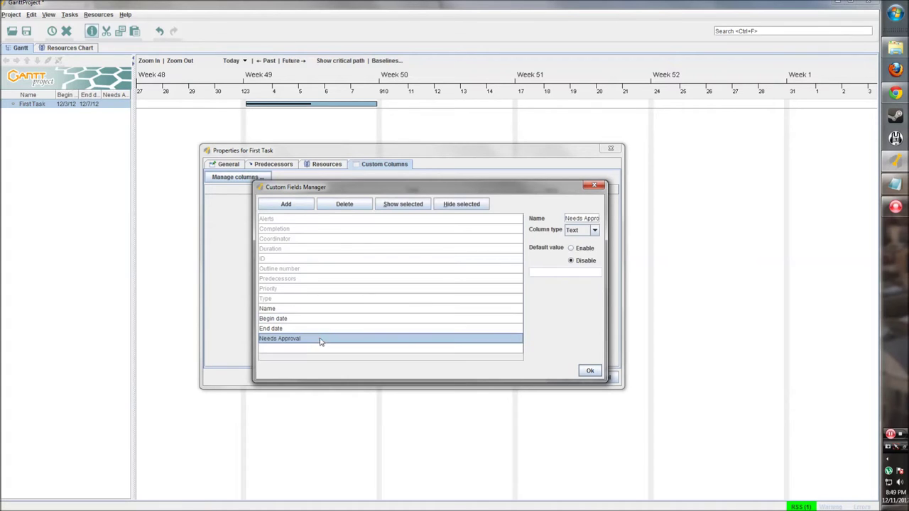
left_click(595, 231)
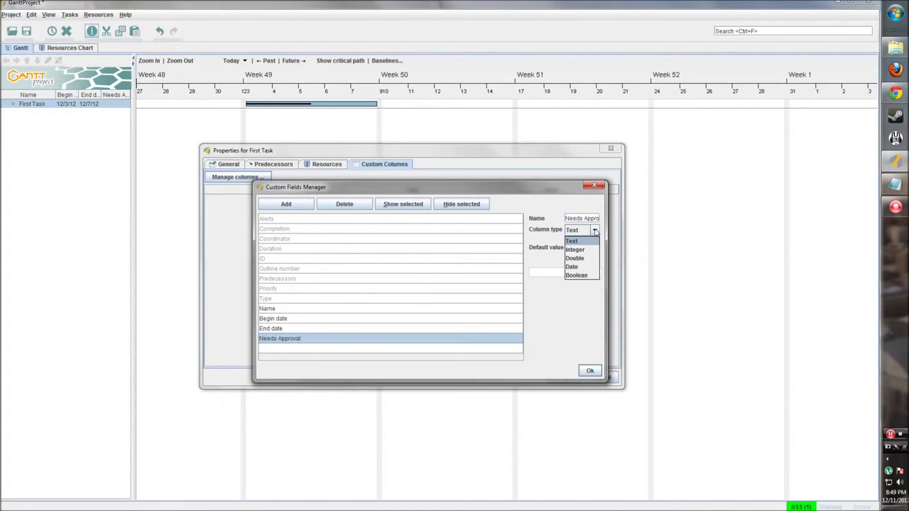
left_click(577, 275)
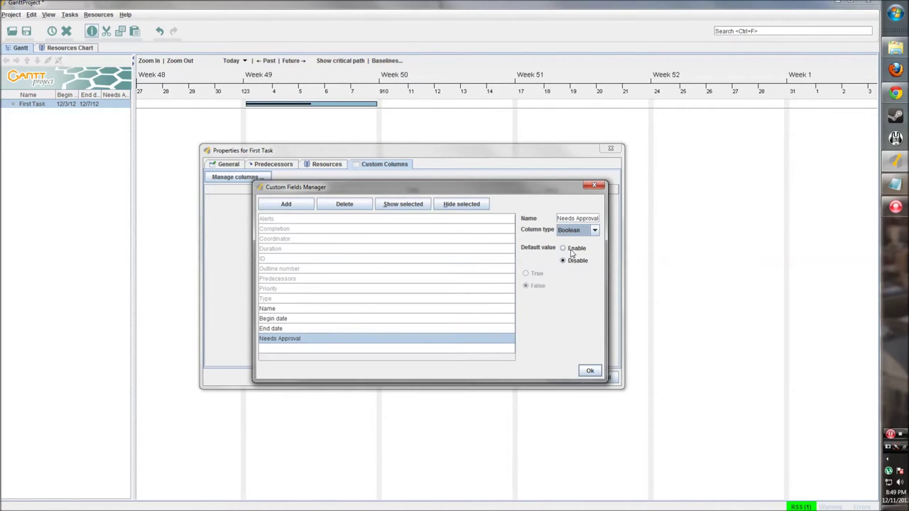
left_click(563, 248)
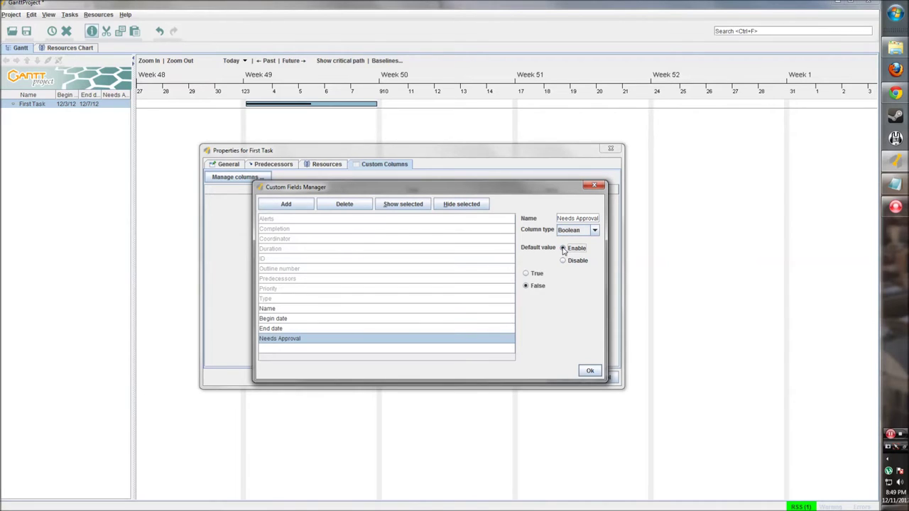
left_click(525, 274)
left_click(590, 370)
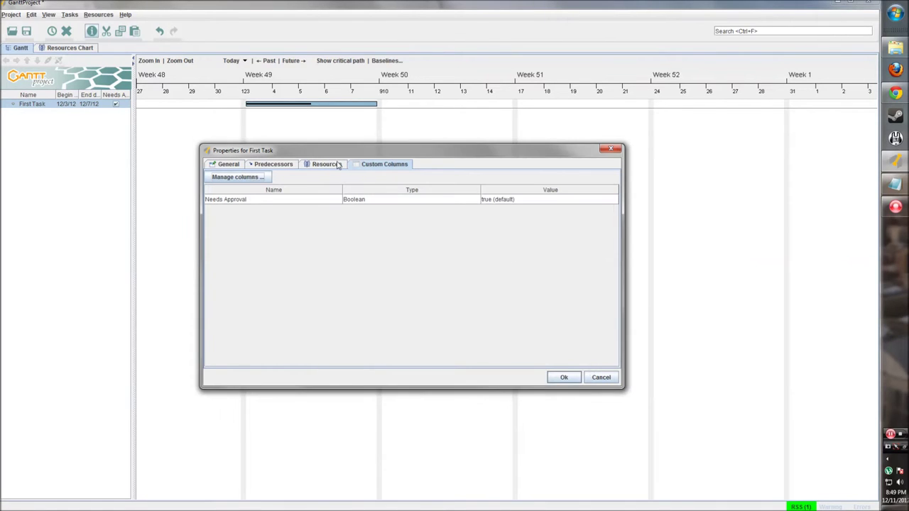
left_click(233, 164)
- Confirm First Task's properties and stretch its bar to end on 12/11/12
left_click(563, 377)
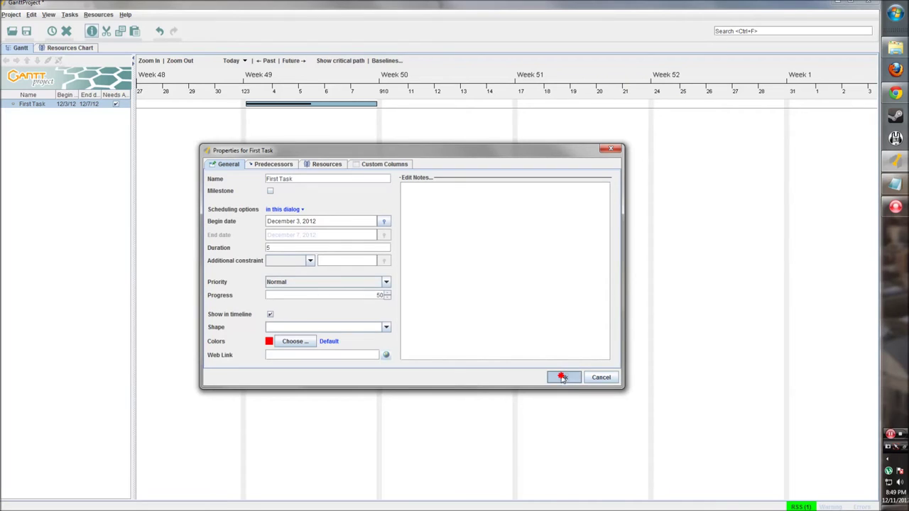
left_click(316, 164)
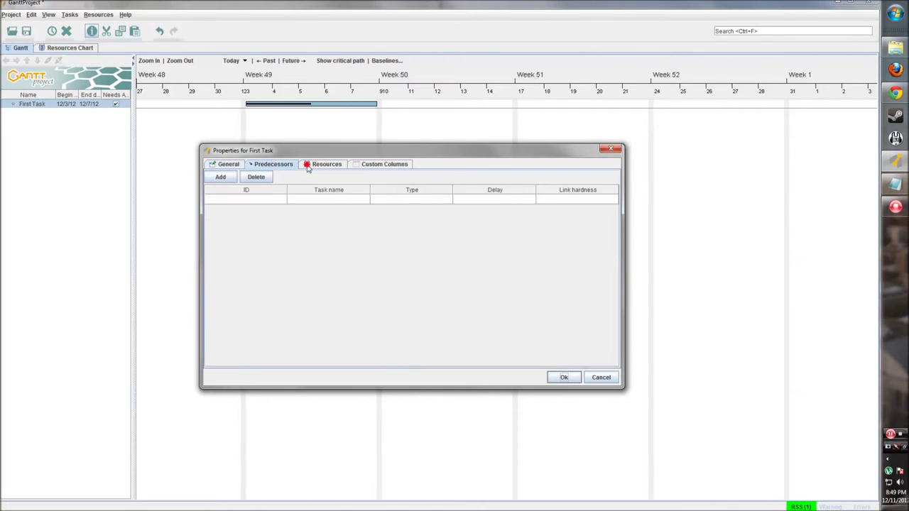
left_click(366, 164)
left_click(233, 164)
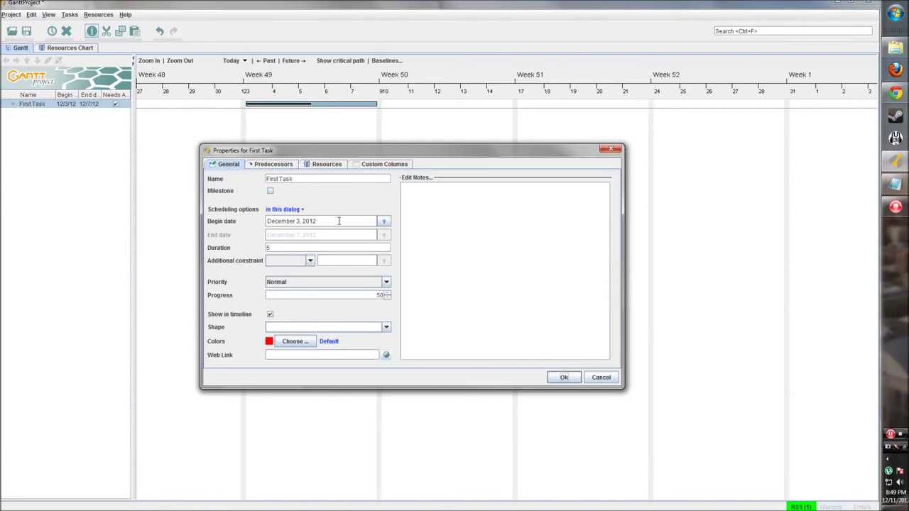
left_click(563, 379)
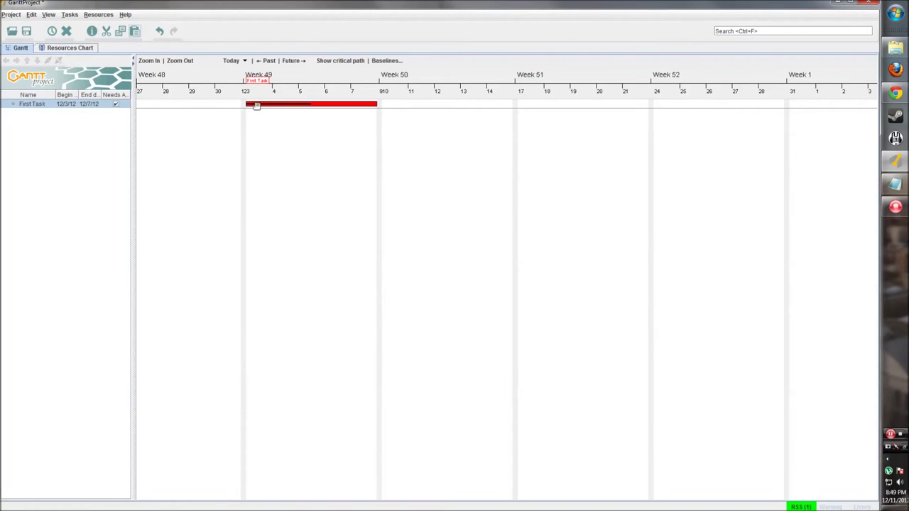
left_click(309, 110)
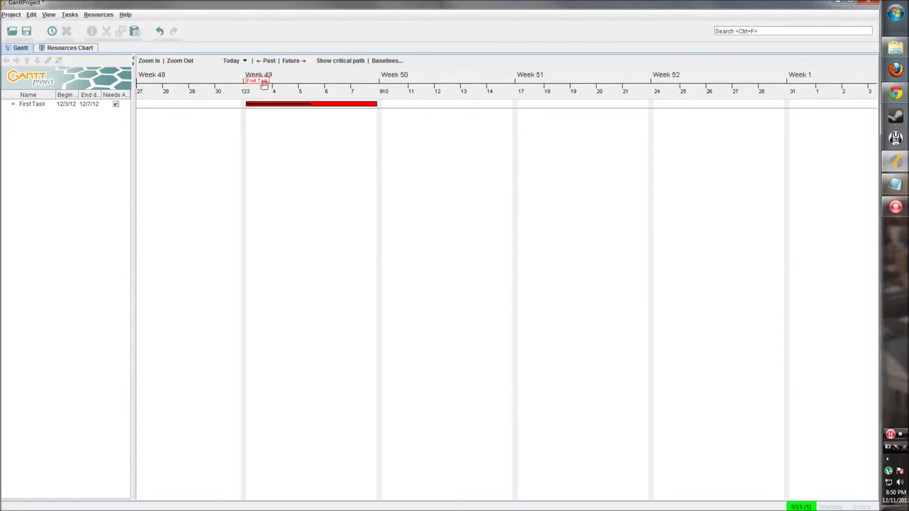
left_click_drag(378, 105, 434, 103)
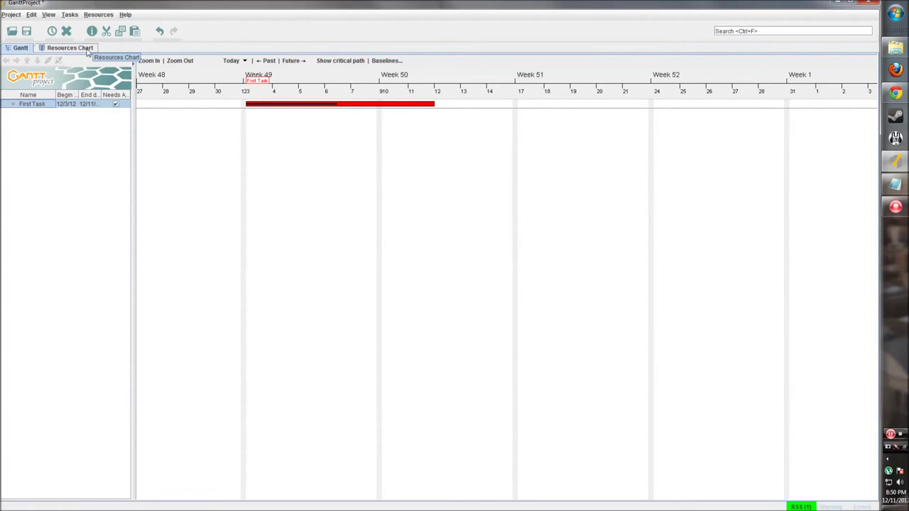
- Switch to the Resources Chart and open the resource list's context menu
left_click(90, 49)
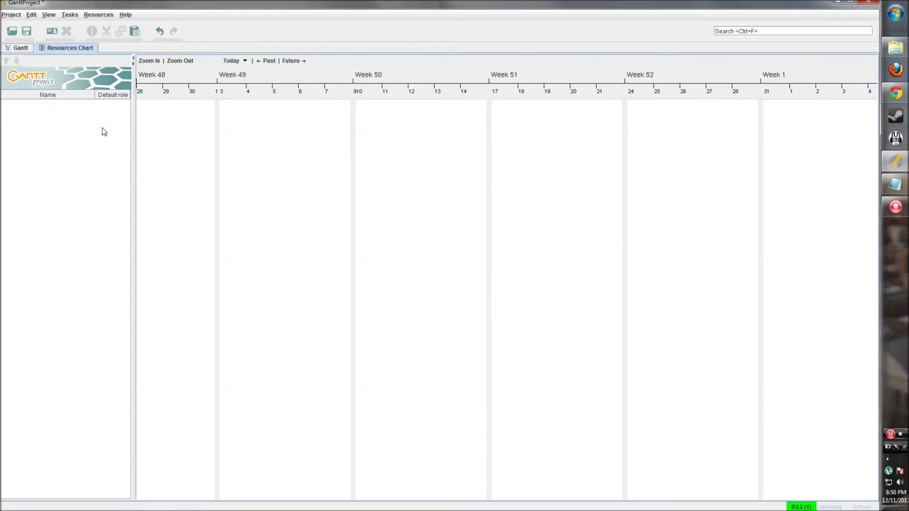
right_click(206, 132)
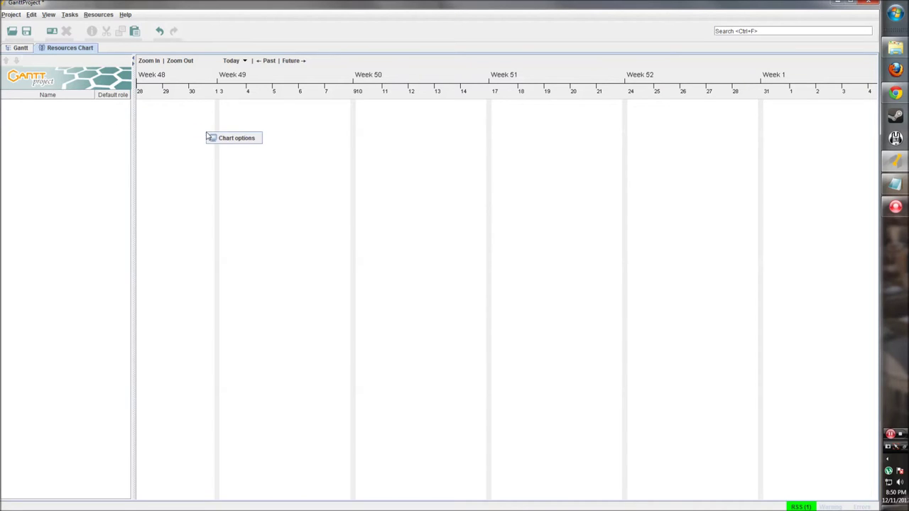
right_click(74, 112)
left_click(58, 118)
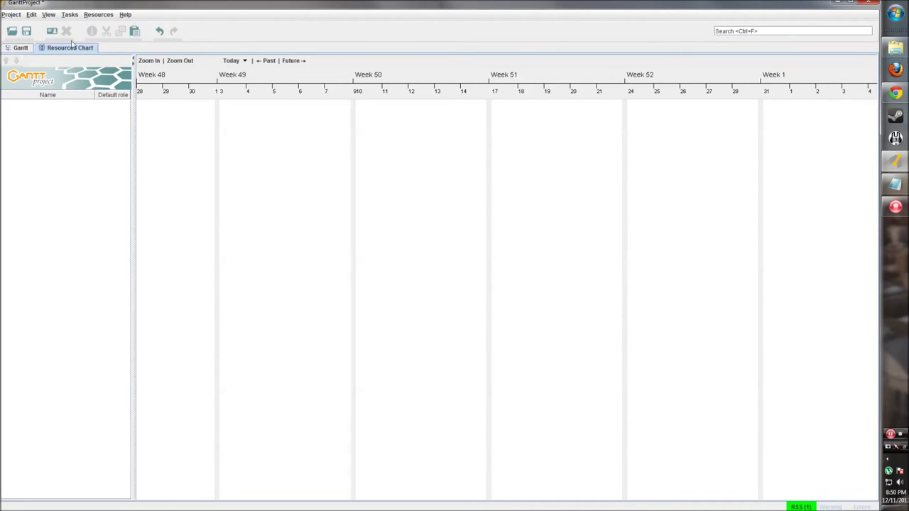
right_click(39, 120)
left_click(56, 127)
- Create a new resource, entering the person's name, phone and e-mail
left_click(55, 33)
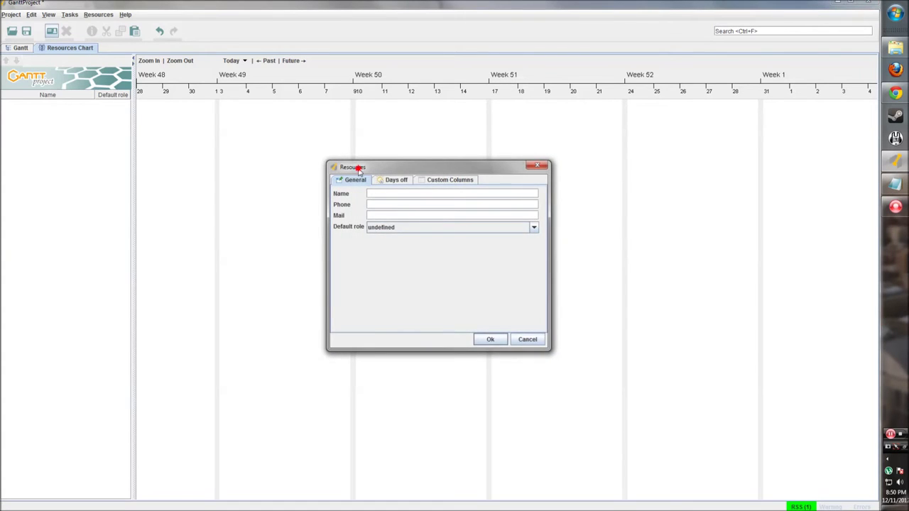
left_click_drag(359, 170, 313, 149)
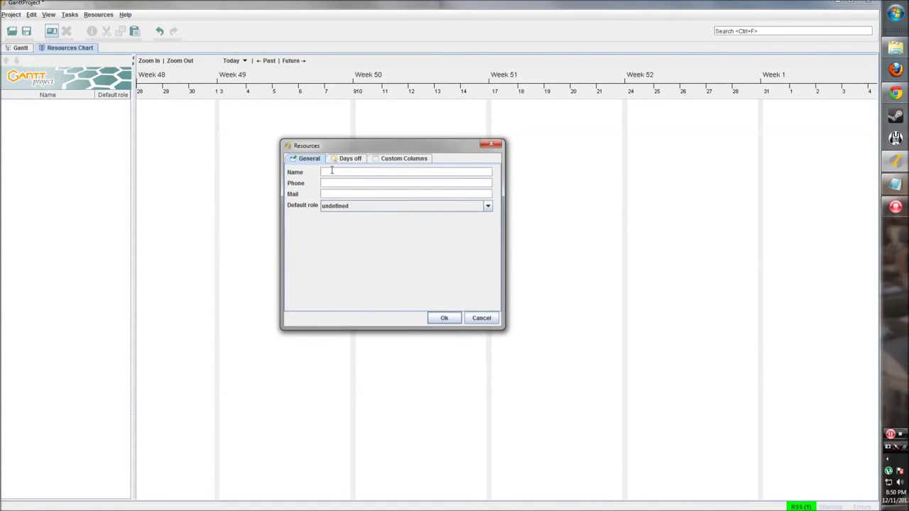
left_click_drag(419, 150, 501, 152)
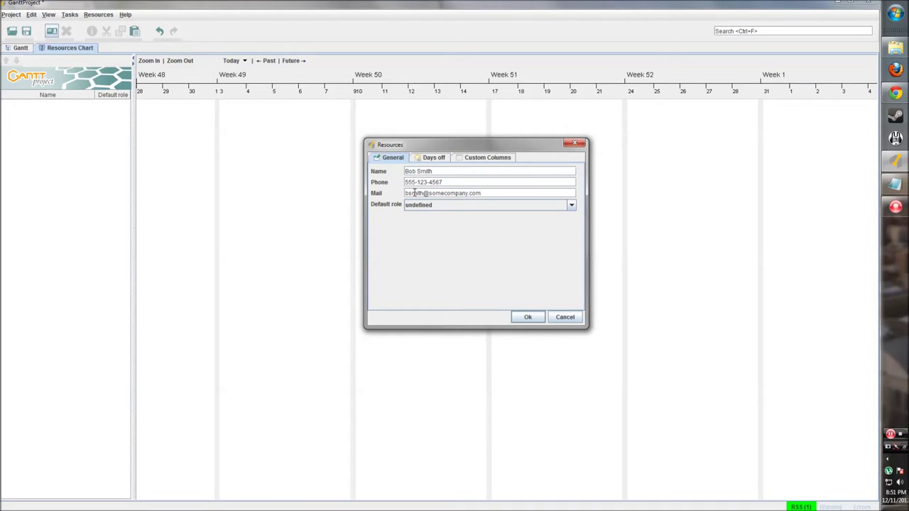
left_click(572, 206)
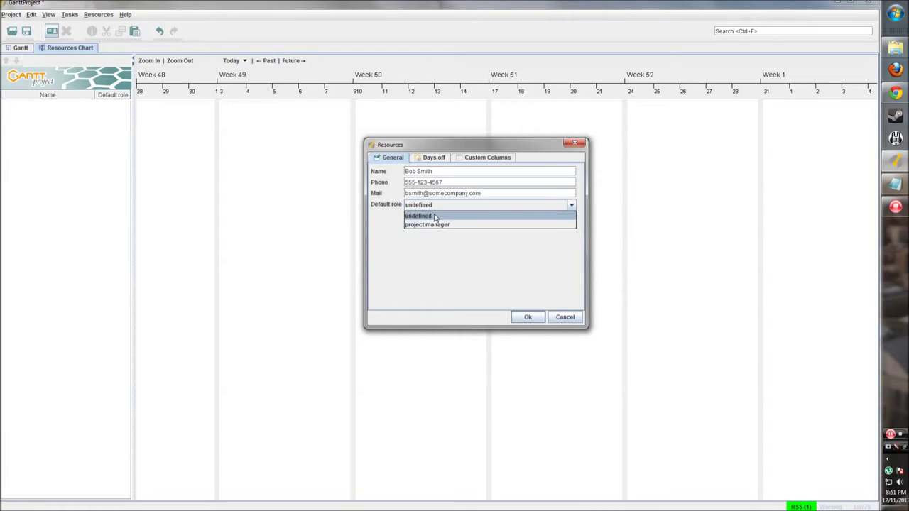
left_click(430, 247)
left_click(432, 208)
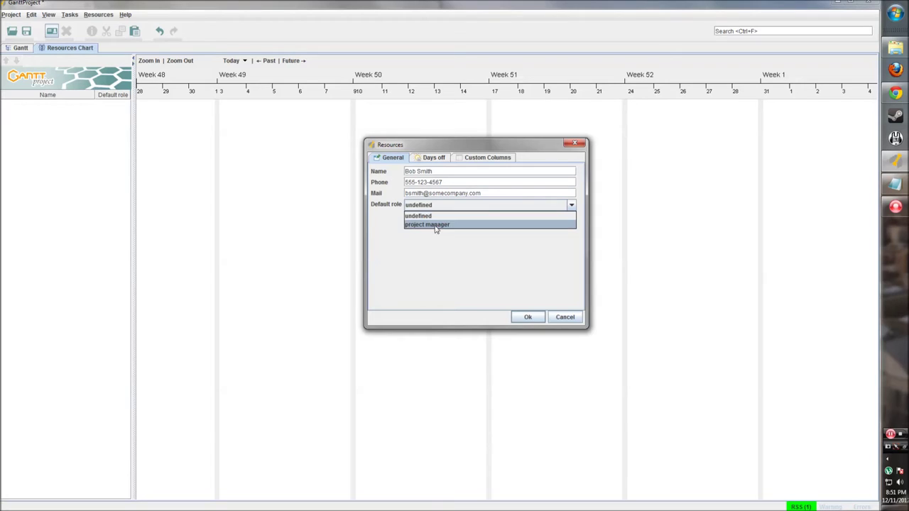
left_click(436, 216)
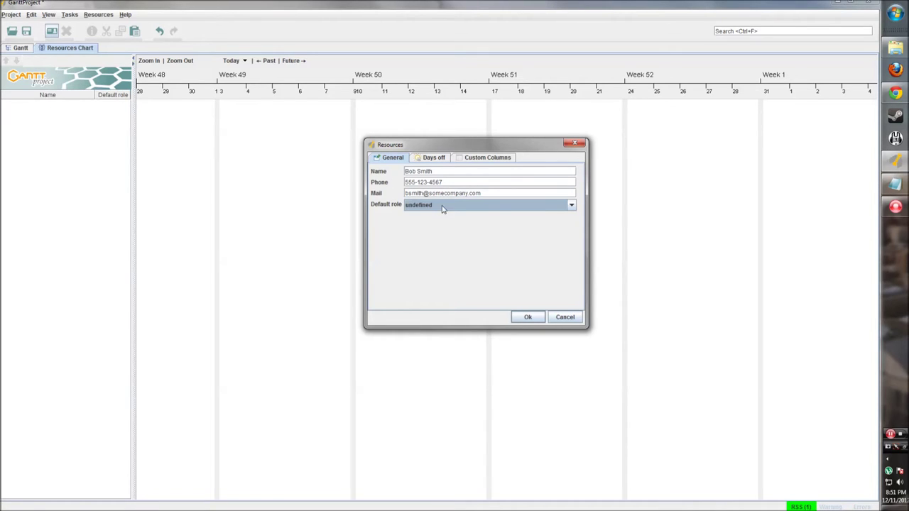
- Leave the new resource's default role set to undefined
left_click(570, 205)
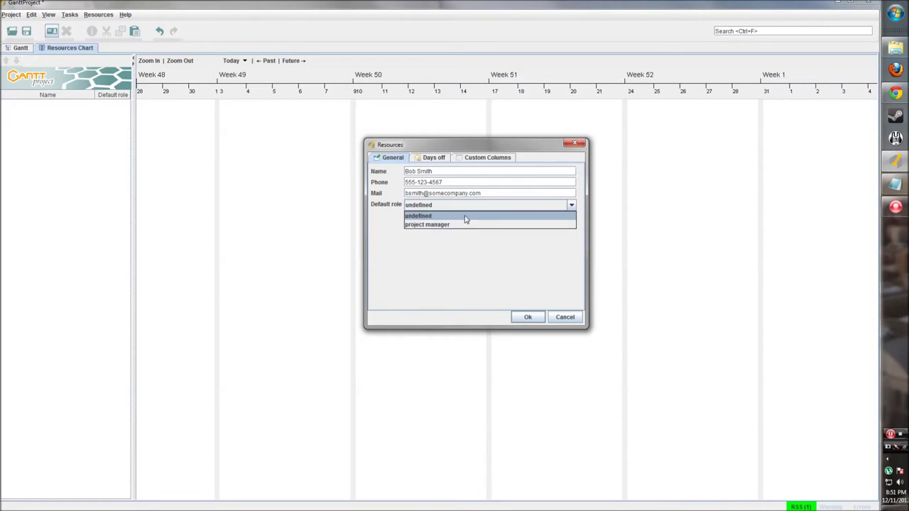
left_click(435, 245)
left_click(443, 206)
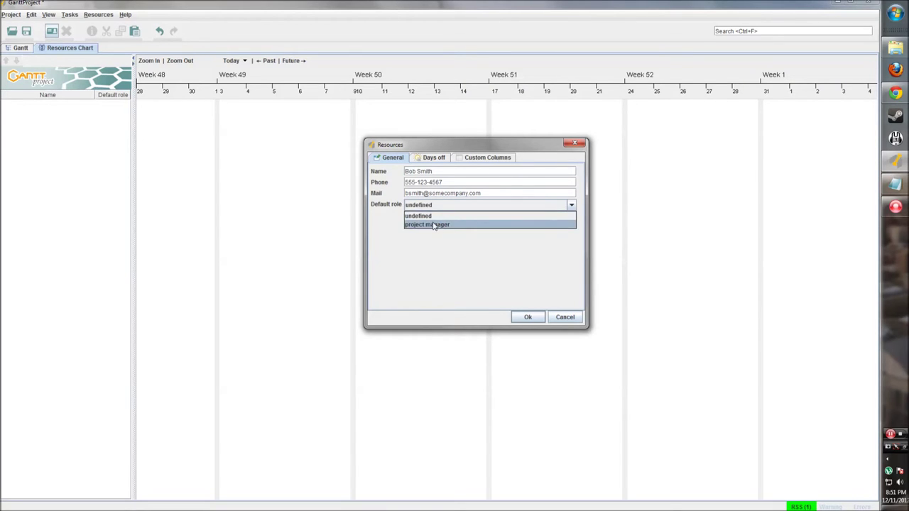
left_click(431, 216)
left_click(433, 205)
left_click(426, 216)
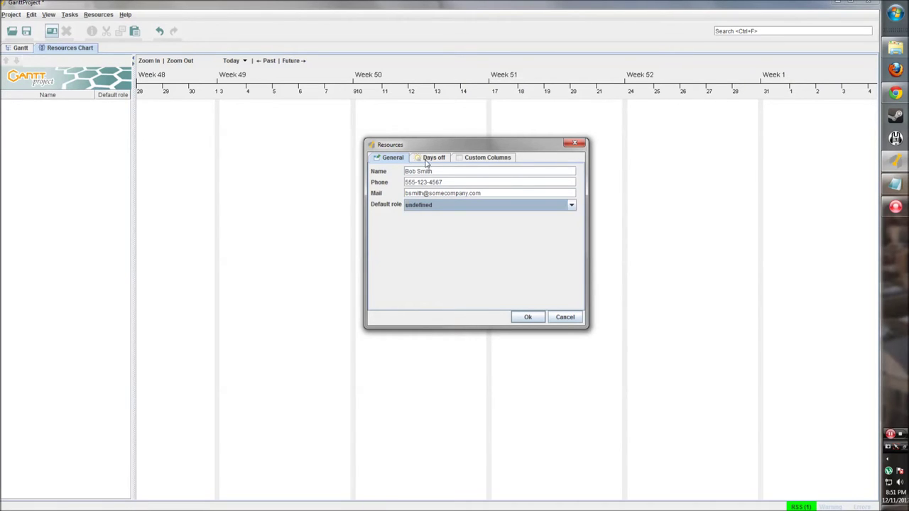
left_click(429, 158)
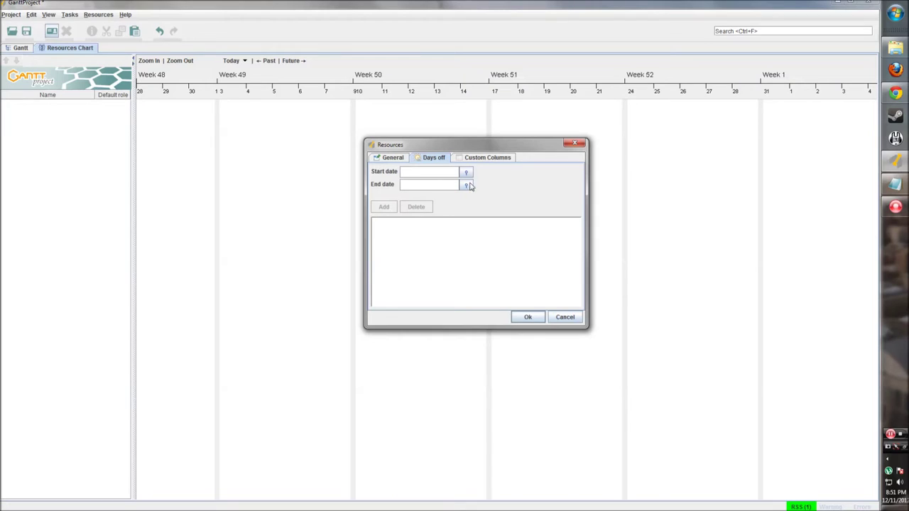
- Touch the days-off start date, then show the resource's empty Custom Columns page
left_click(412, 173)
left_click(468, 160)
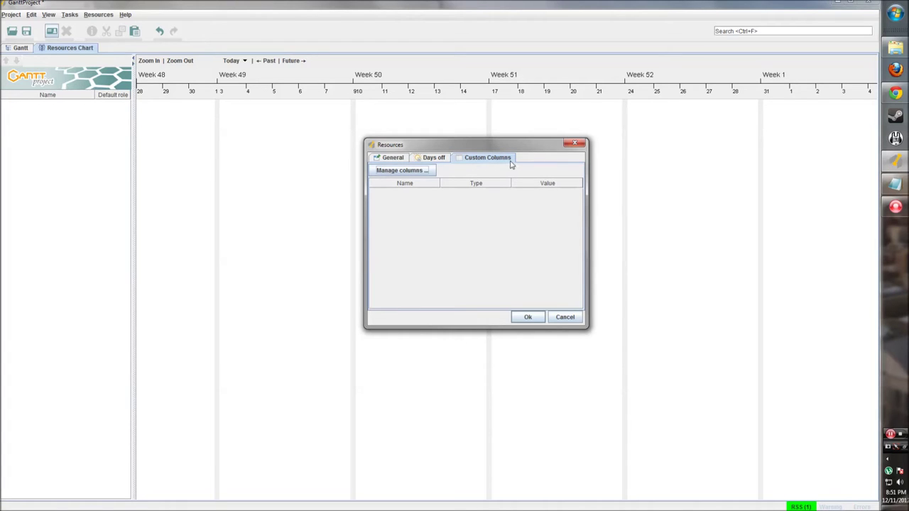
- Add a first Full Time custom column for the resource in the column manager
left_click(415, 172)
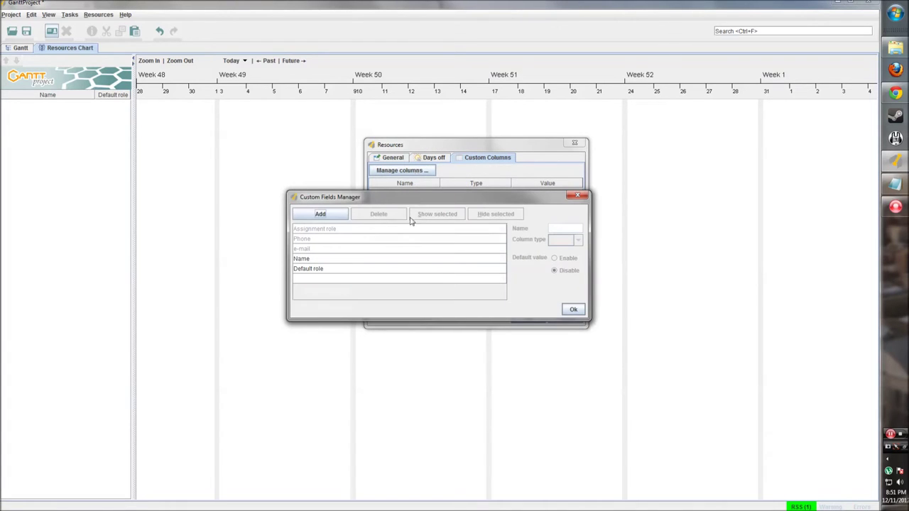
left_click_drag(409, 199, 489, 147)
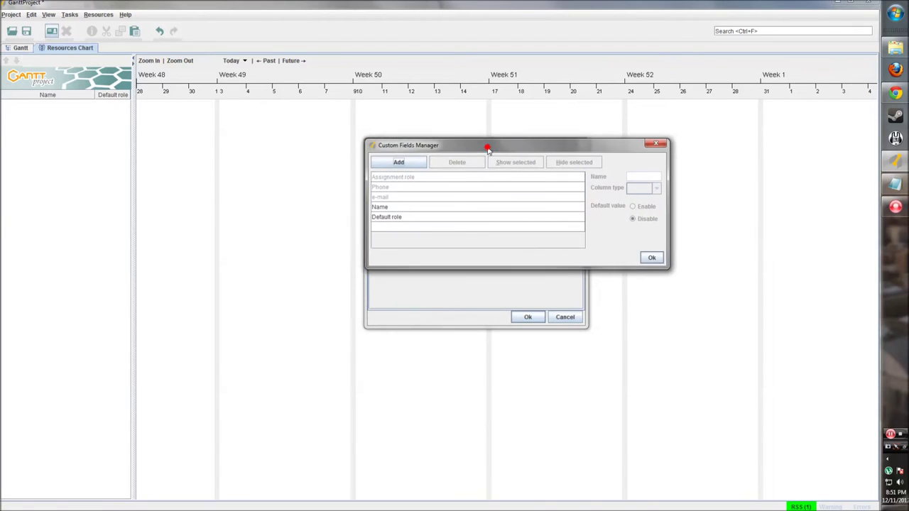
left_click(408, 163)
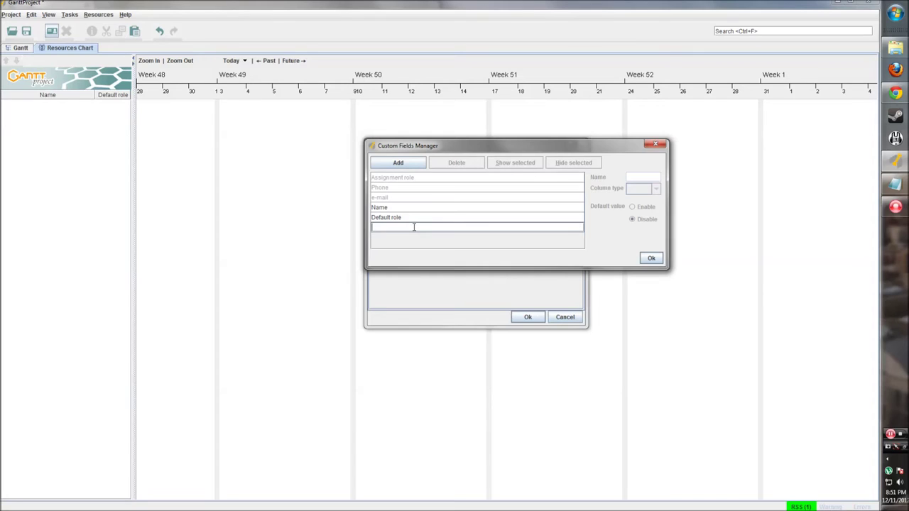
type("Full Time")
left_click(650, 258)
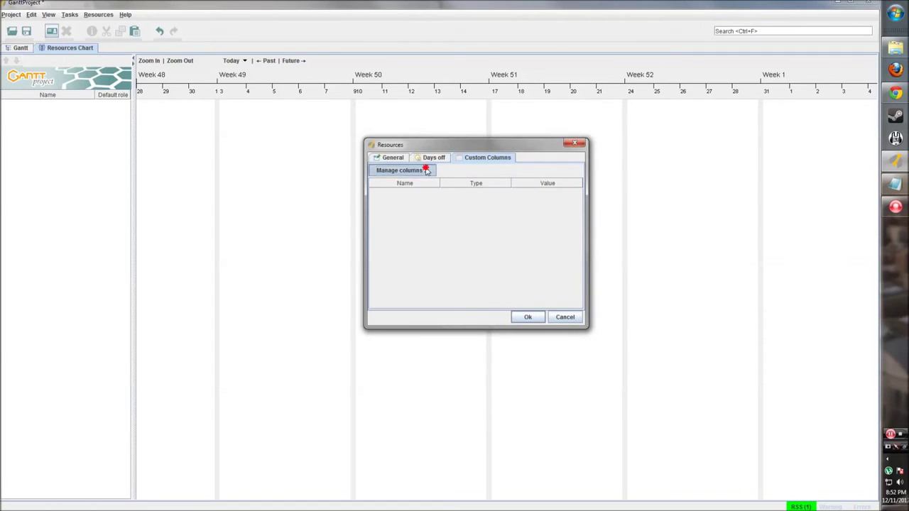
- Recreate the Full Time custom column as a Boolean field defaulting to True
left_click(428, 170)
left_click(350, 271)
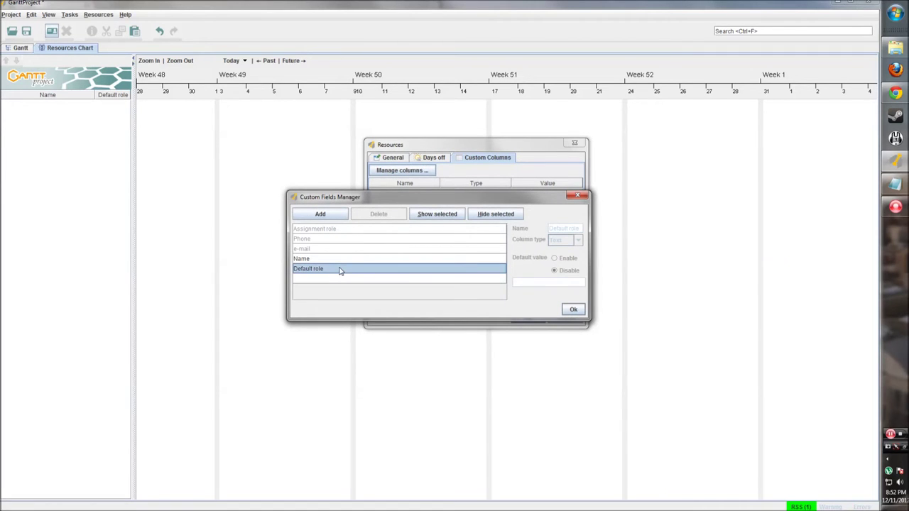
left_click_drag(341, 202, 342, 212)
left_click(334, 222)
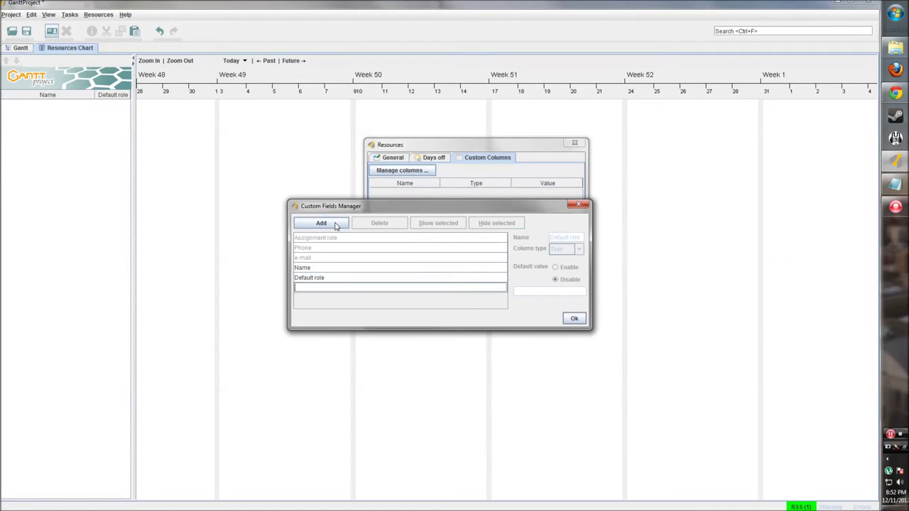
left_click(334, 290)
type("Full Time")
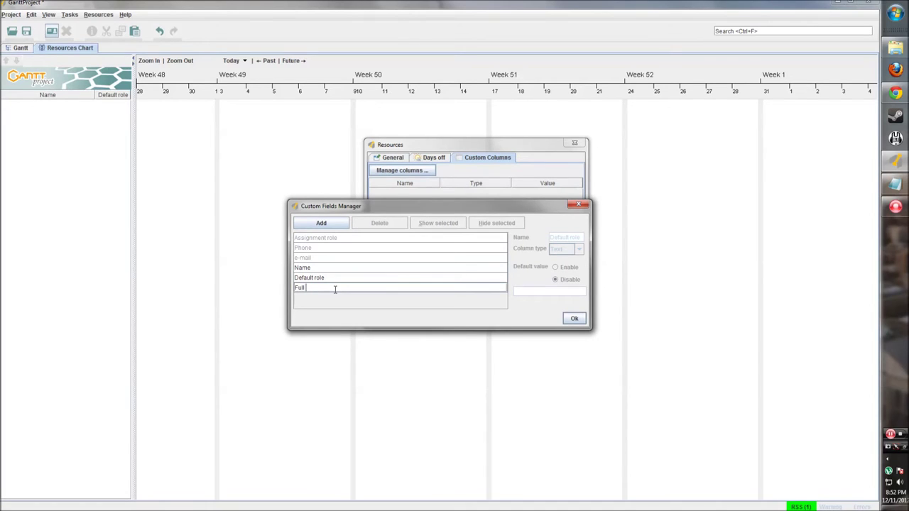
left_click(381, 281)
left_click(419, 286)
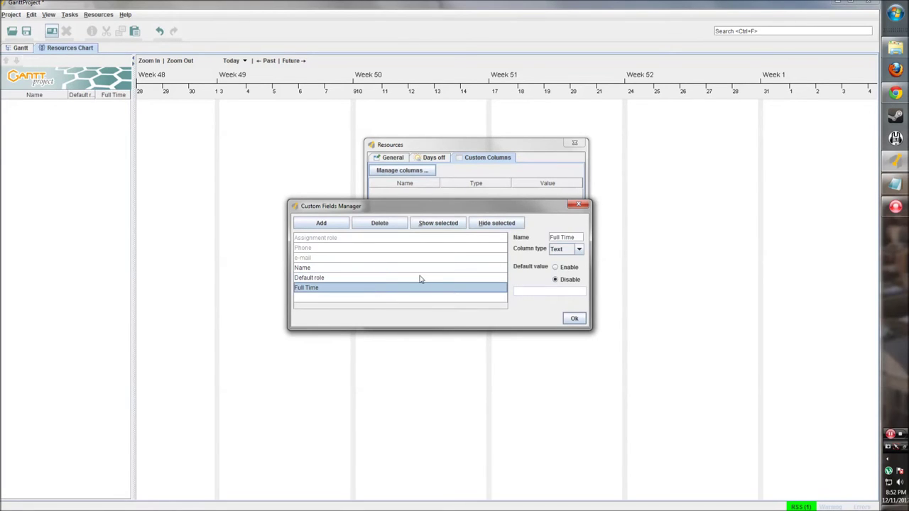
left_click(579, 250)
left_click(560, 294)
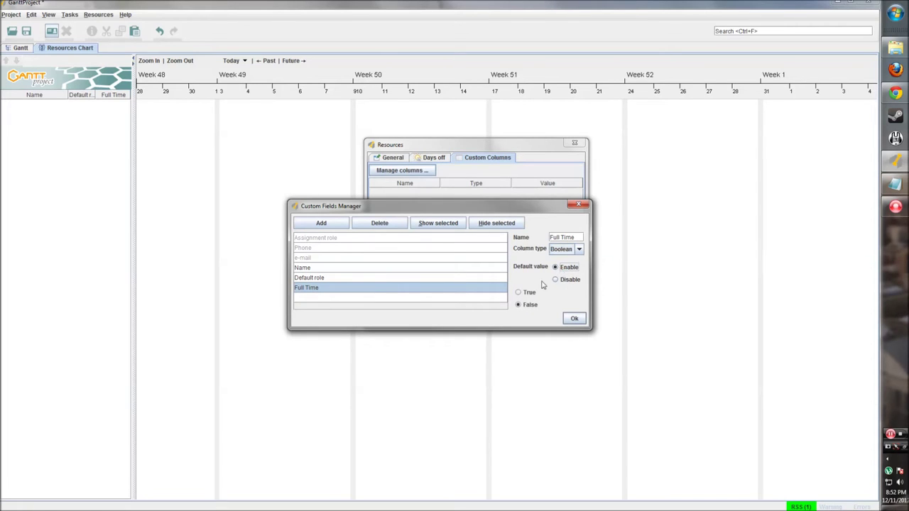
left_click(519, 292)
left_click(441, 304)
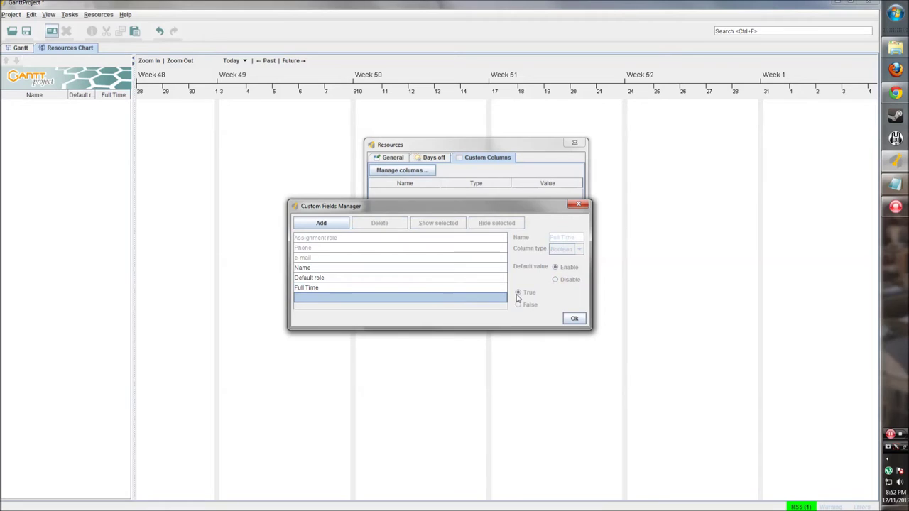
- Add a Department Text column with default value Development and confirm the columns
left_click(321, 223)
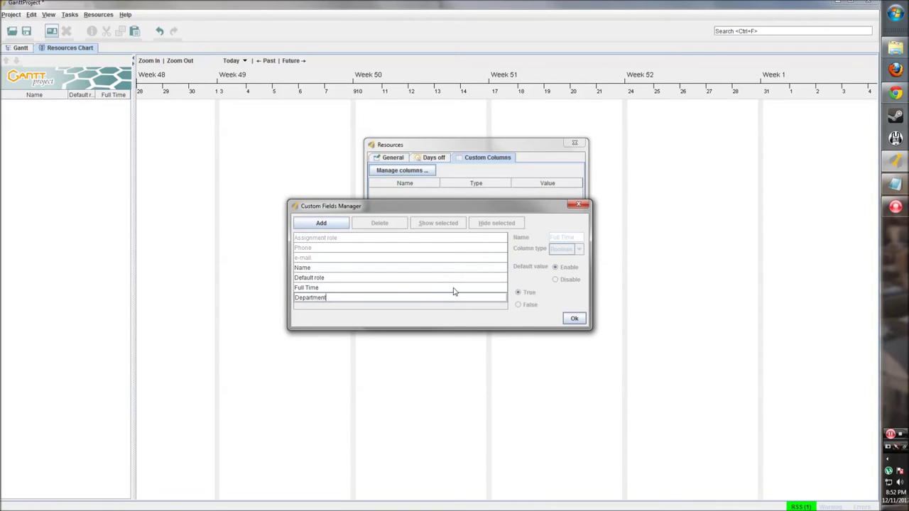
key("Return")
left_click(574, 249)
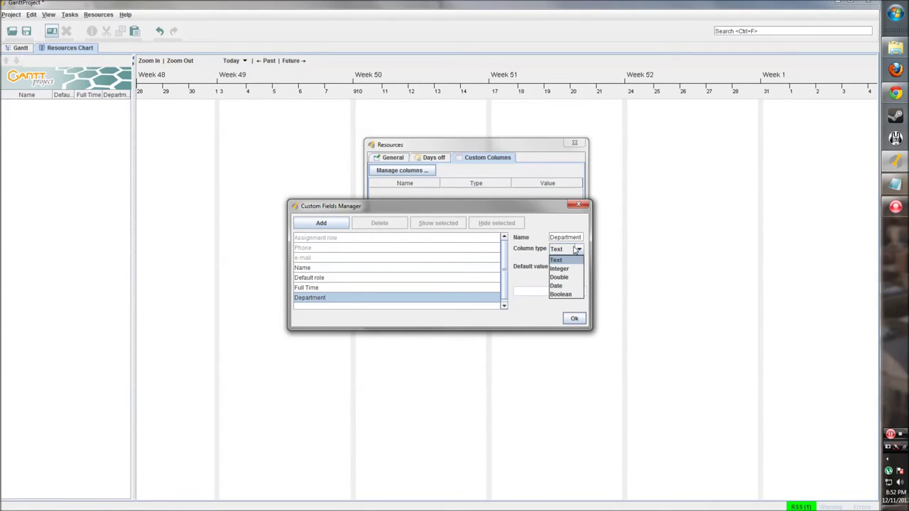
left_click(566, 261)
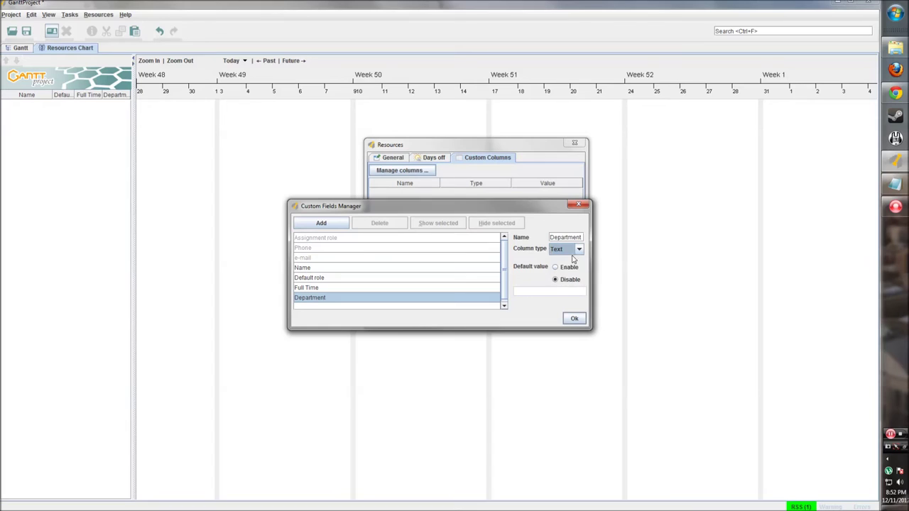
left_click(556, 268)
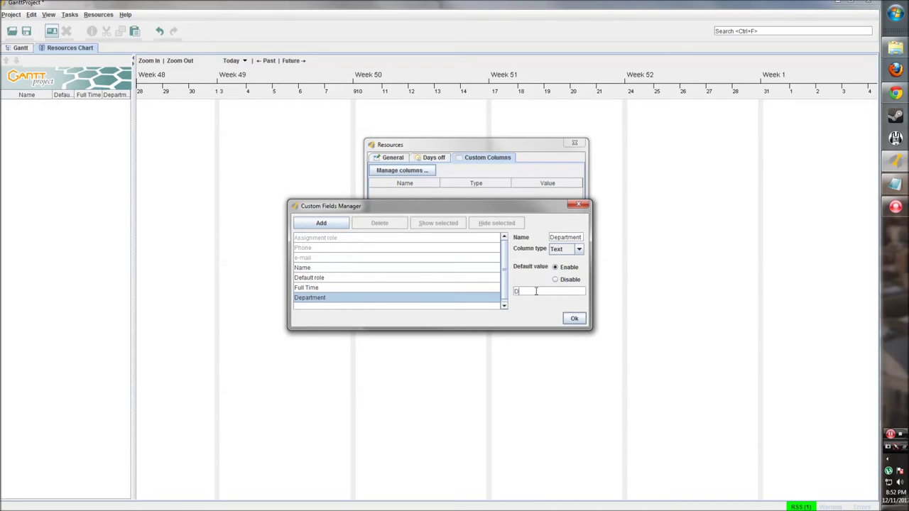
left_click(463, 287)
left_click(450, 298)
left_click(571, 318)
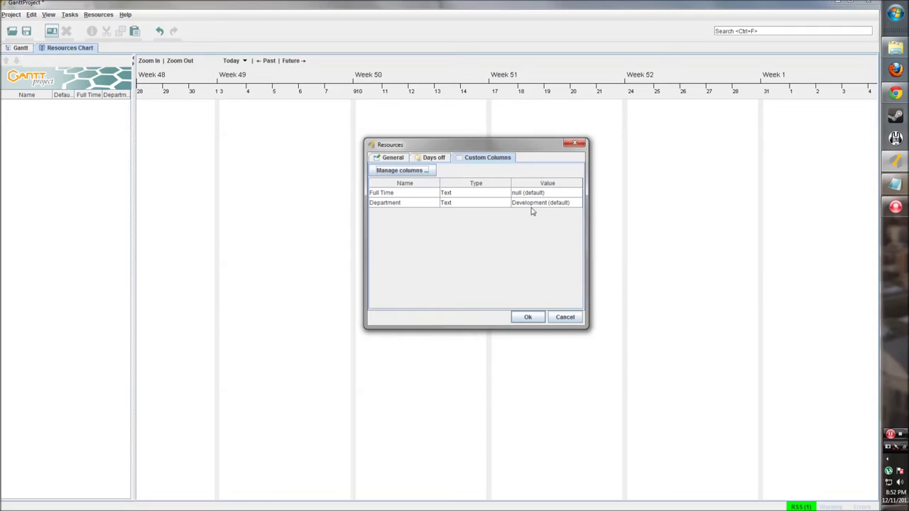
- Review the resource's days off and custom values, then save the new resource
left_click(433, 157)
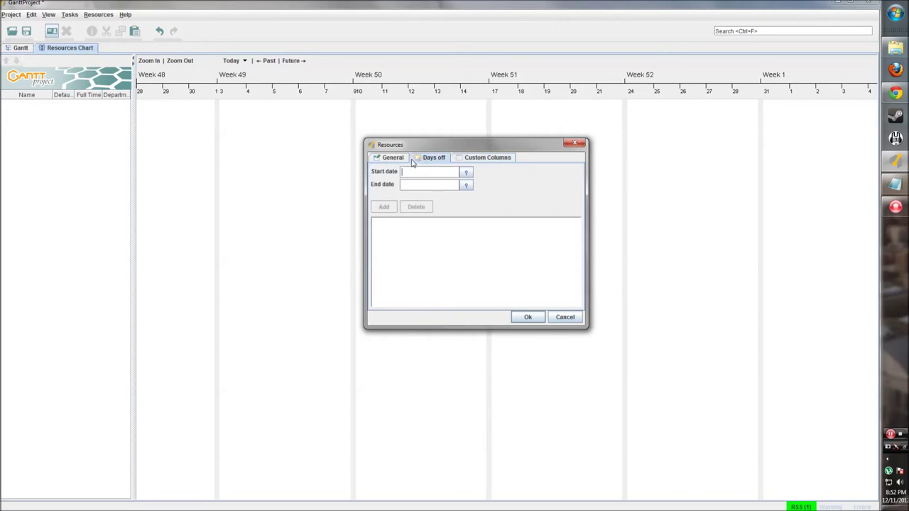
left_click(392, 158)
left_click(487, 157)
left_click(394, 158)
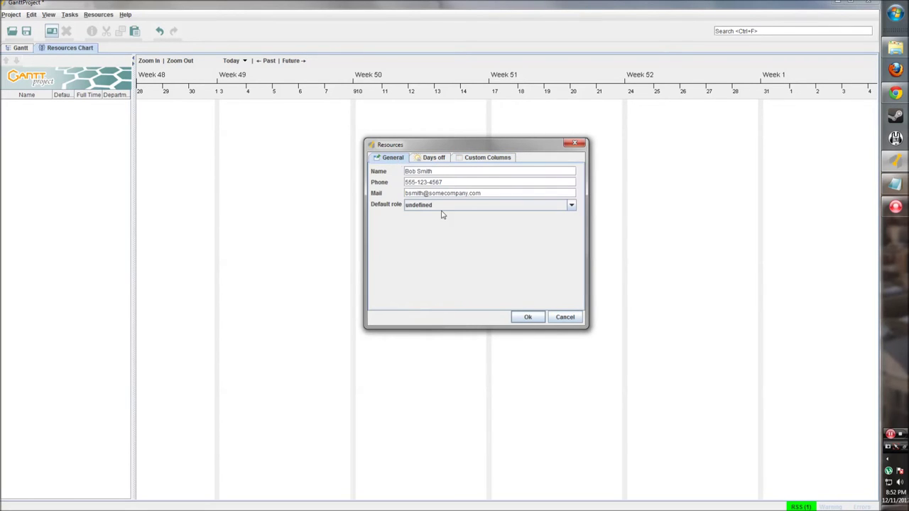
left_click(538, 319)
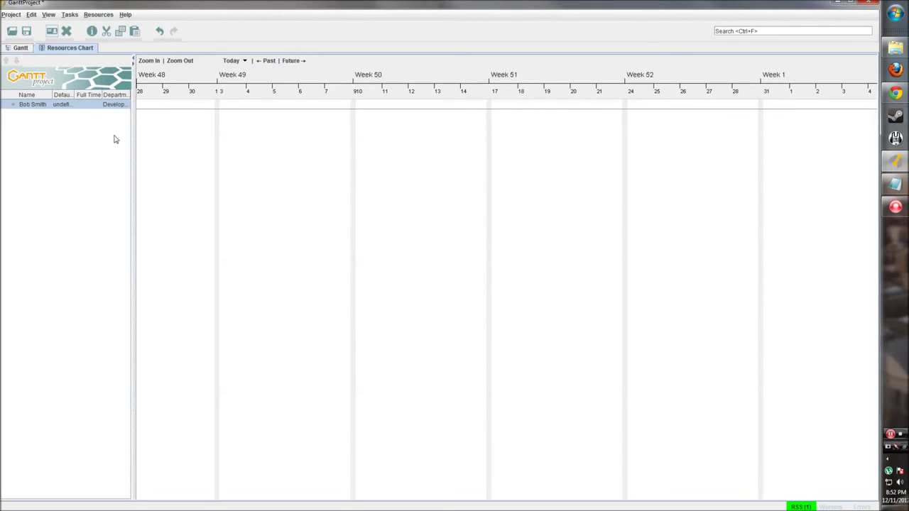
- Widen the resource table and Default role column, and set Full Time to t
left_click_drag(133, 80, 192, 86)
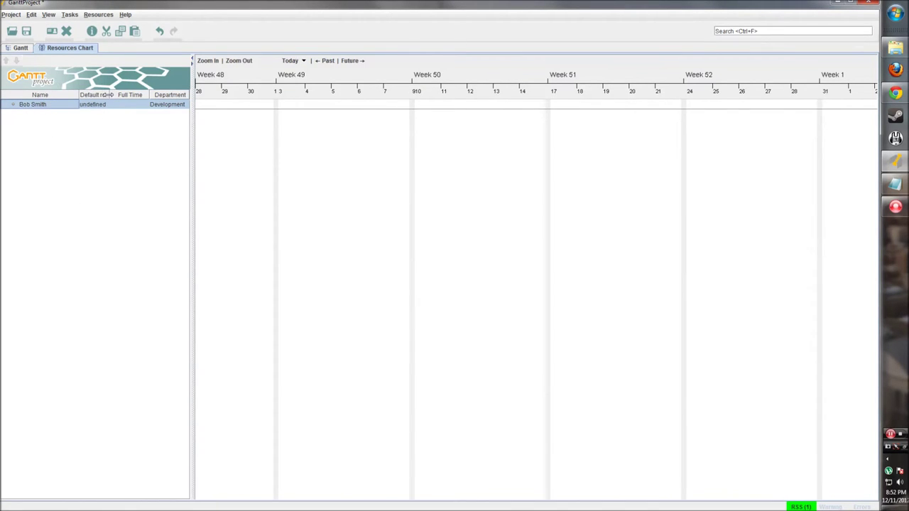
left_click_drag(110, 95, 117, 95)
double_click(135, 104)
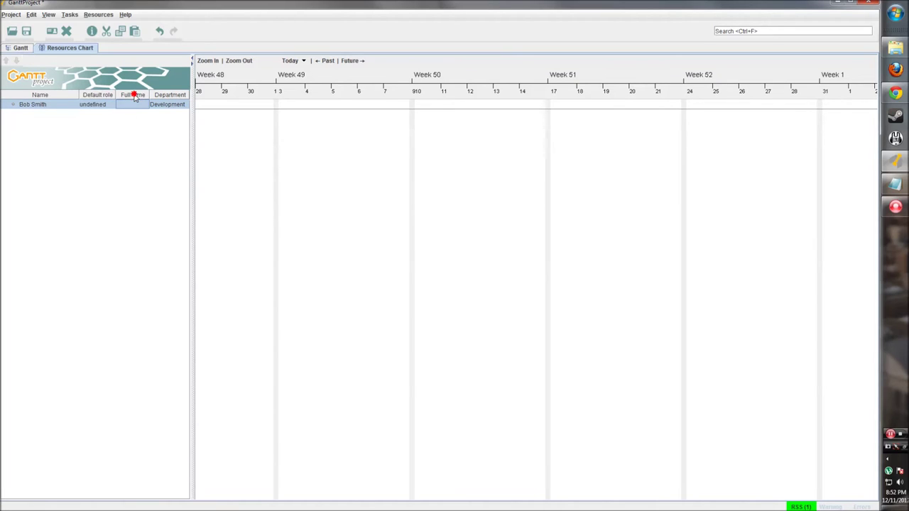
left_click(136, 101)
type("t")
key("Return")
left_click_drag(193, 124, 207, 125)
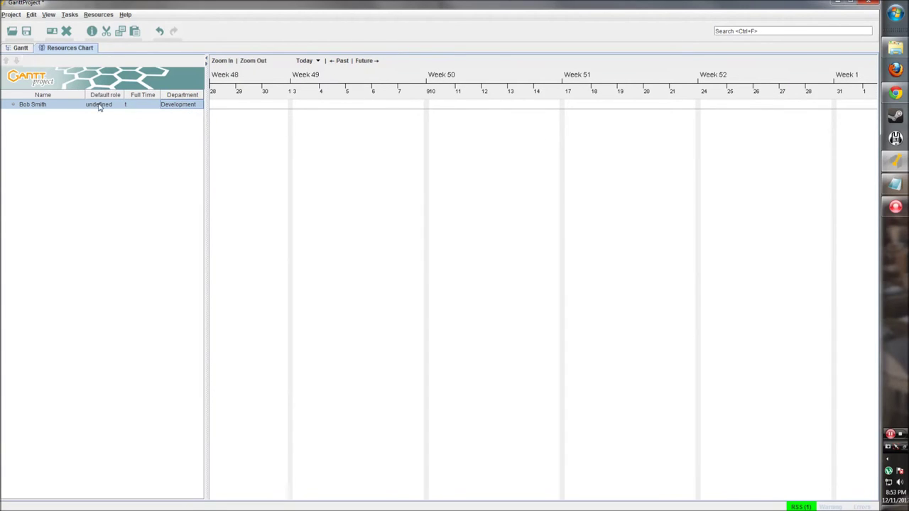
- Bring up the resource's context menu twice and dismiss it without choosing anything
right_click(21, 108)
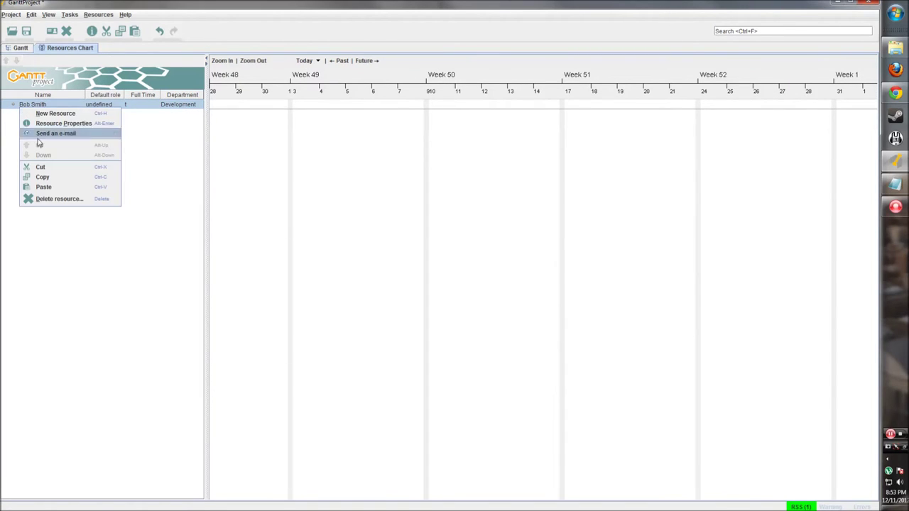
left_click(93, 242)
right_click(46, 104)
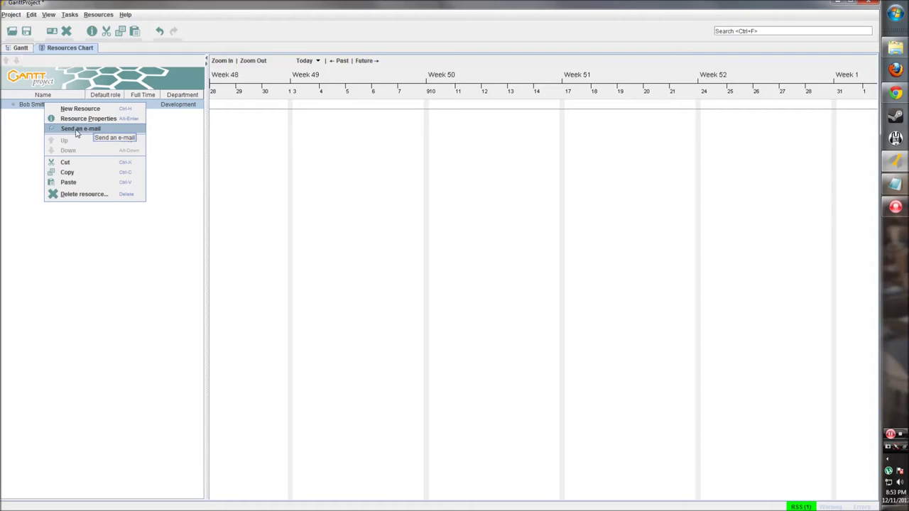
left_click(27, 115)
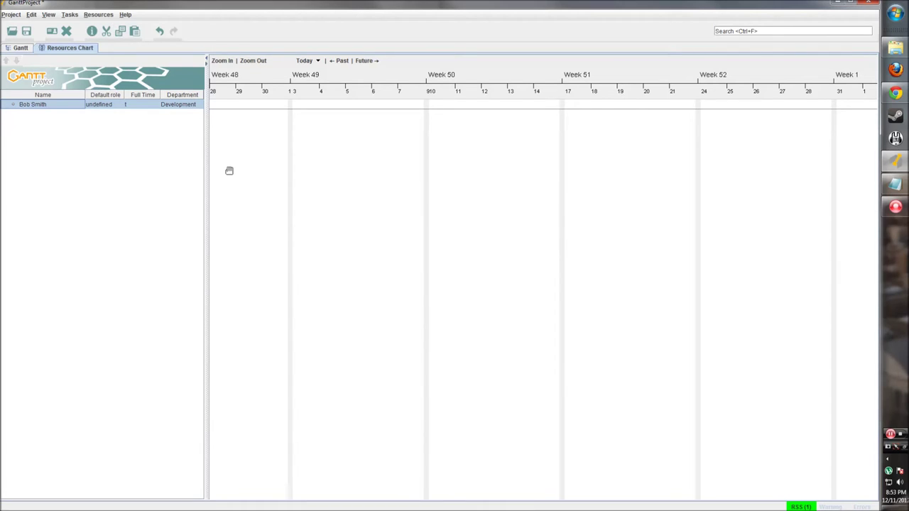
- Start a new project from the Project menu, discarding the current one unsaved
left_click(21, 50)
left_click(83, 50)
left_click(10, 15)
mouse_move(31, 14)
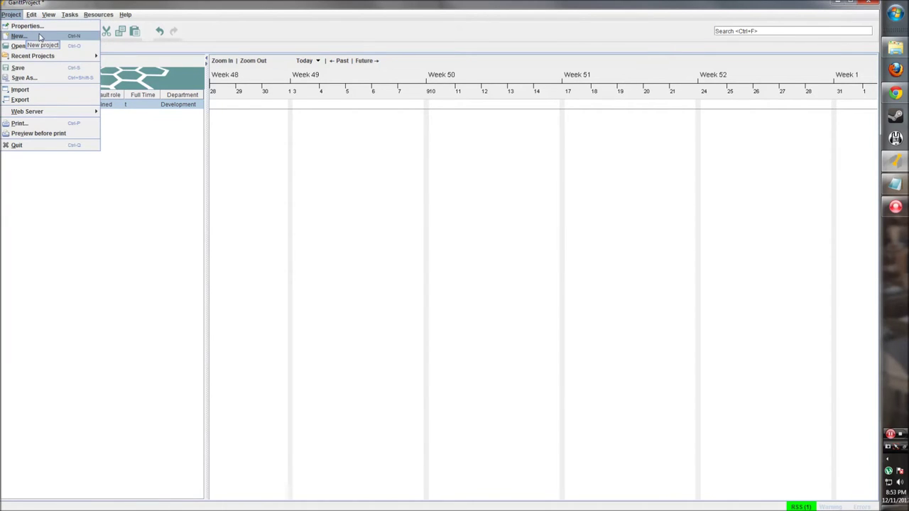
left_click(35, 36)
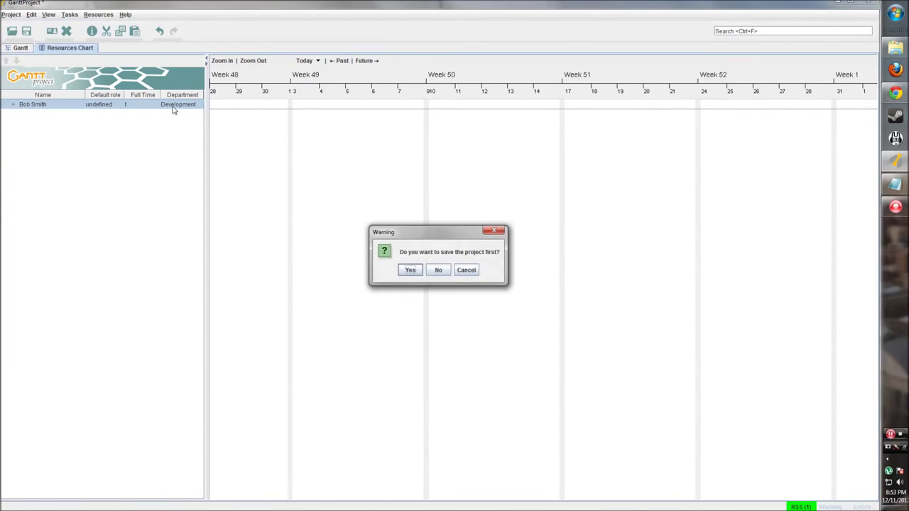
left_click(438, 268)
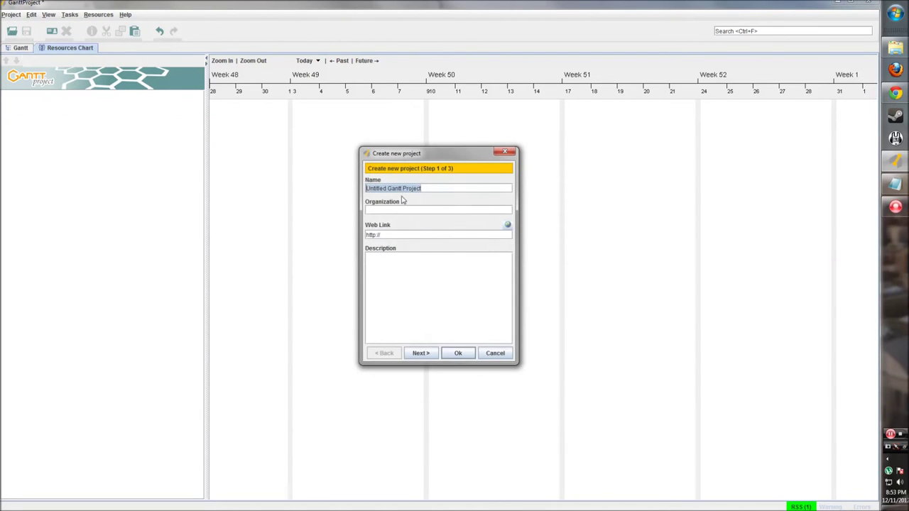
left_click(450, 189)
left_click_drag(442, 189, 355, 192)
type("Tutoria")
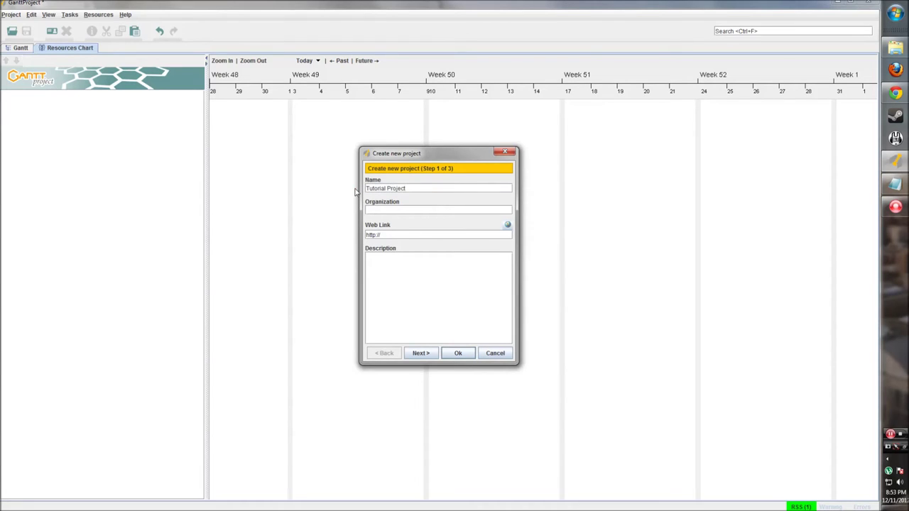
left_click(457, 209)
type("Somecompany")
left_click(462, 234)
key("BackSpace")
double_click(384, 235)
left_click(384, 235)
type("/")
key("ctrl+a")
left_click(390, 235)
- Add the Software Development role set to the new project
left_click(421, 353)
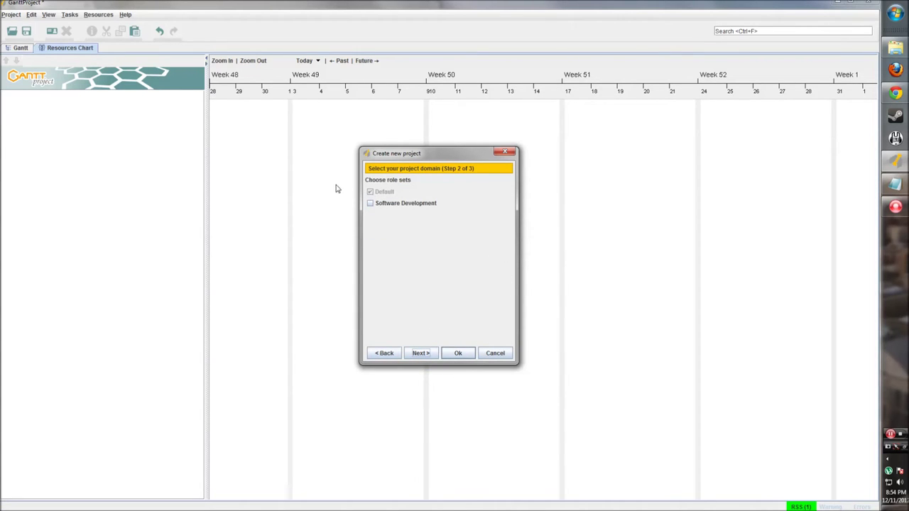
mouse_move(387, 193)
left_click(370, 204)
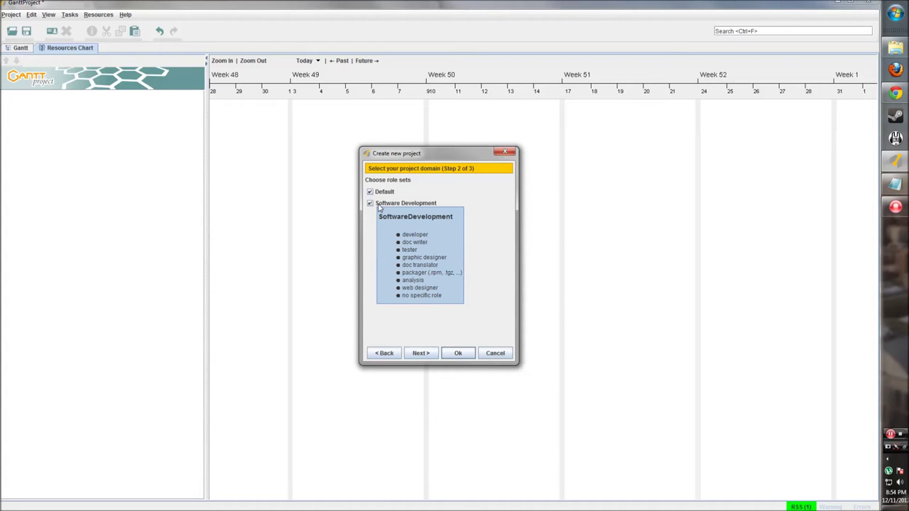
- Use United States holidays with non-working weekends and finish creating the project
left_click(426, 357)
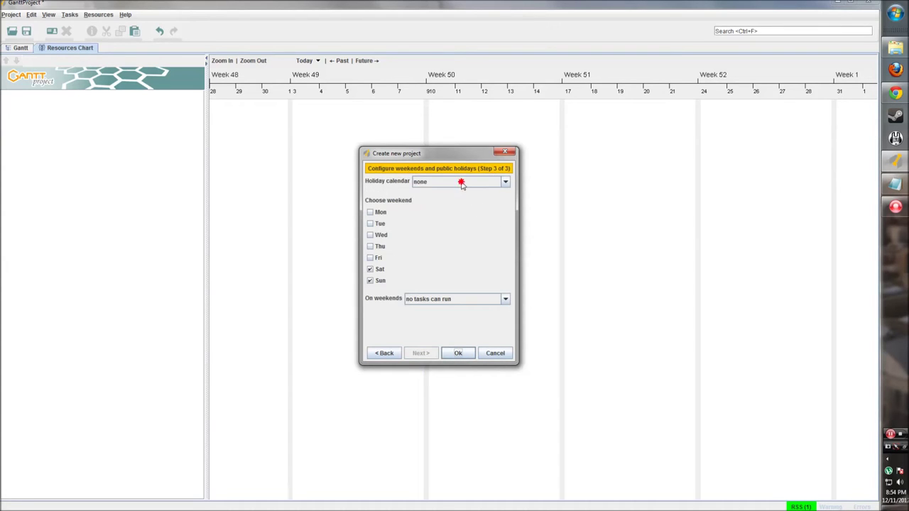
left_click(462, 183)
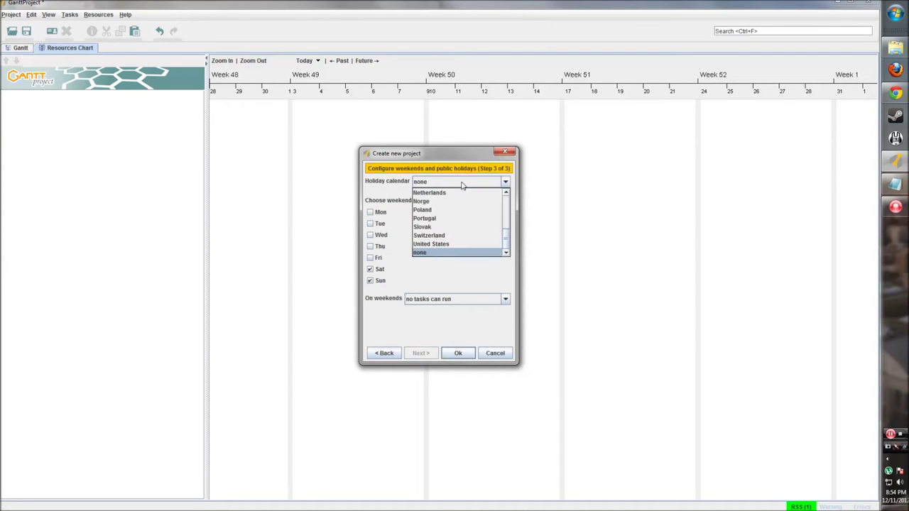
left_click(507, 219)
left_click_drag(508, 221, 504, 245)
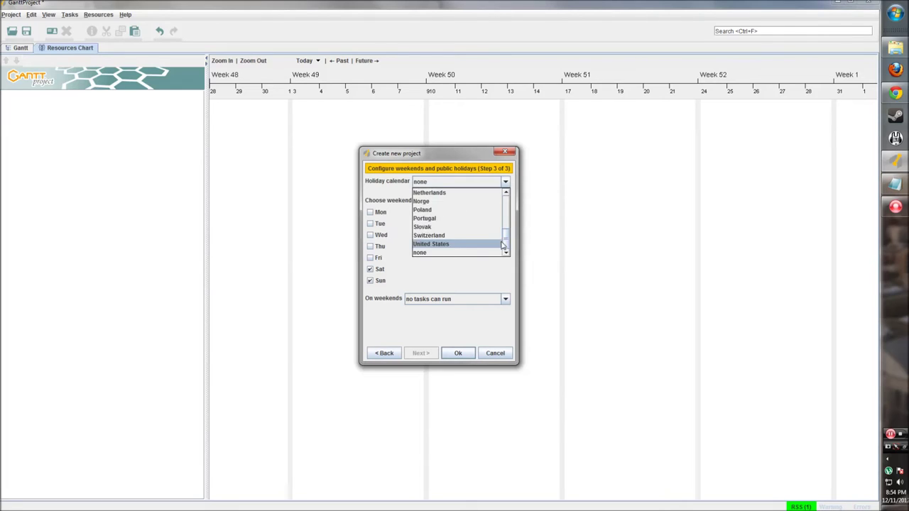
left_click(437, 246)
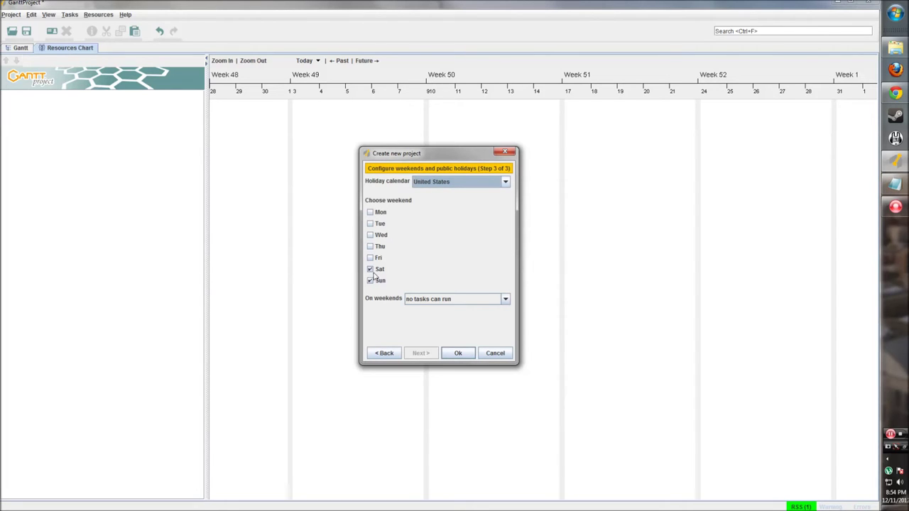
left_click(500, 299)
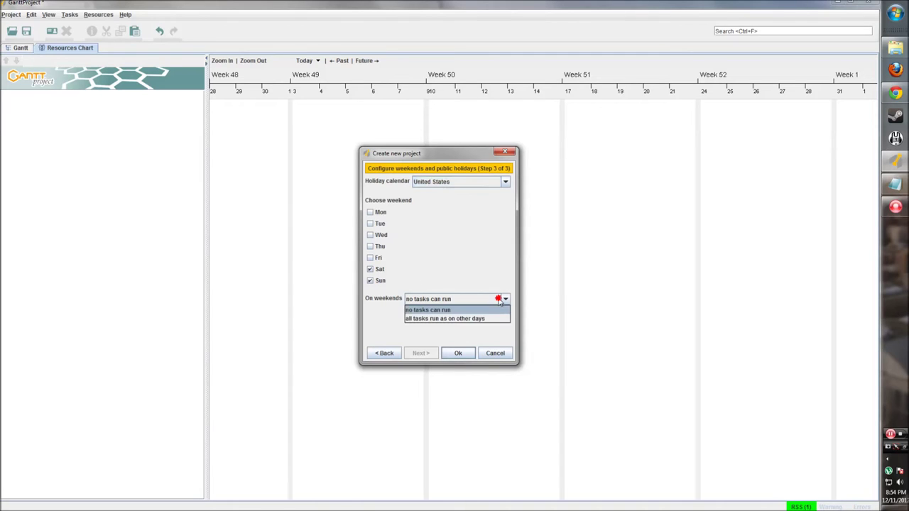
left_click(449, 310)
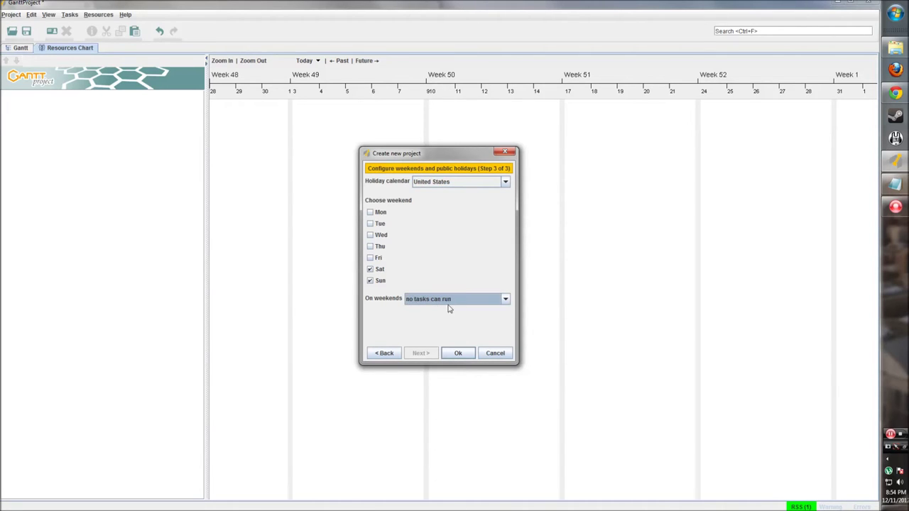
left_click(457, 353)
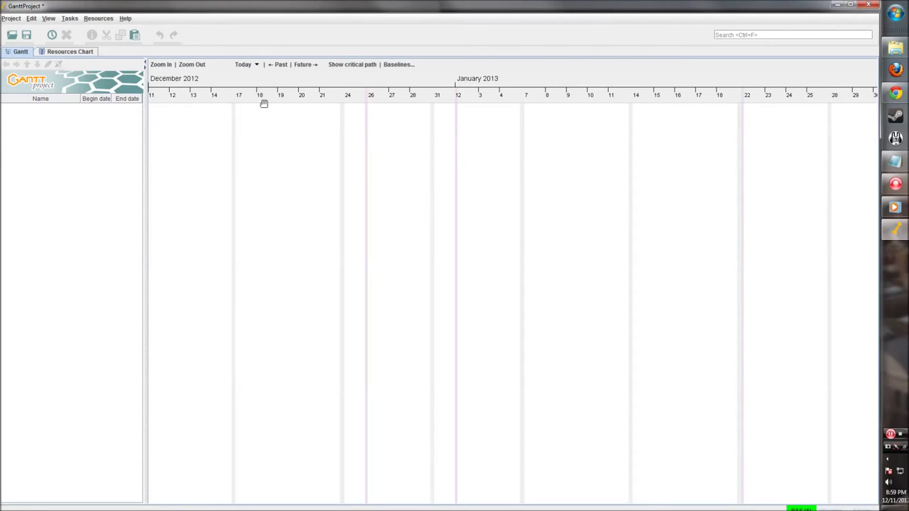
- Maximize the window and add tasks Design the page and Code html for page
left_click(849, 5)
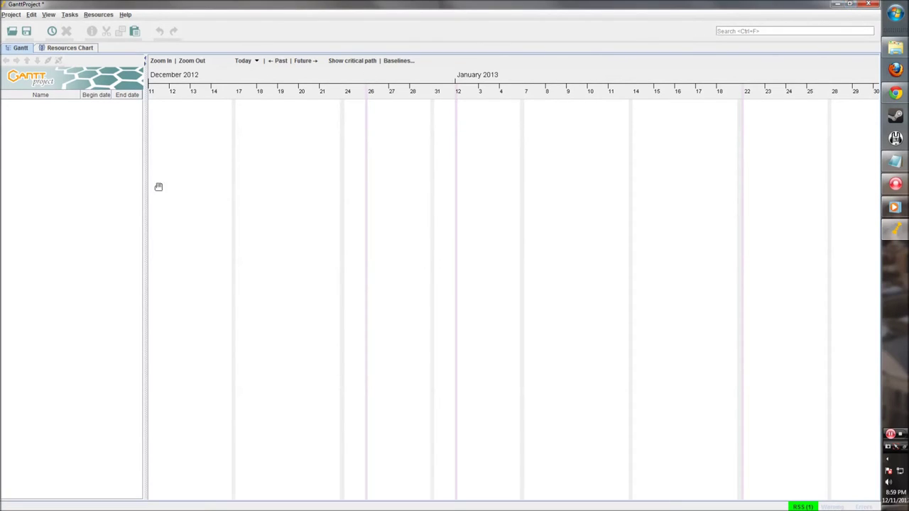
left_click_drag(144, 123, 141, 122)
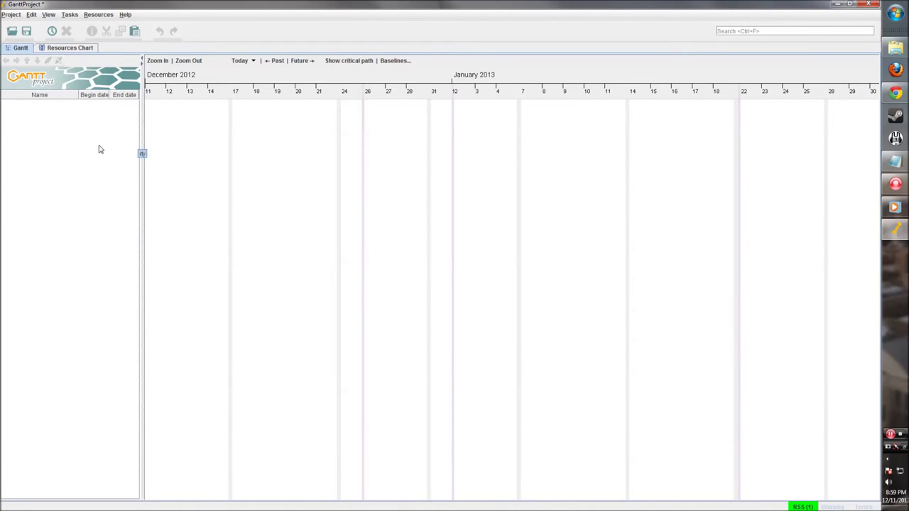
left_click(53, 31)
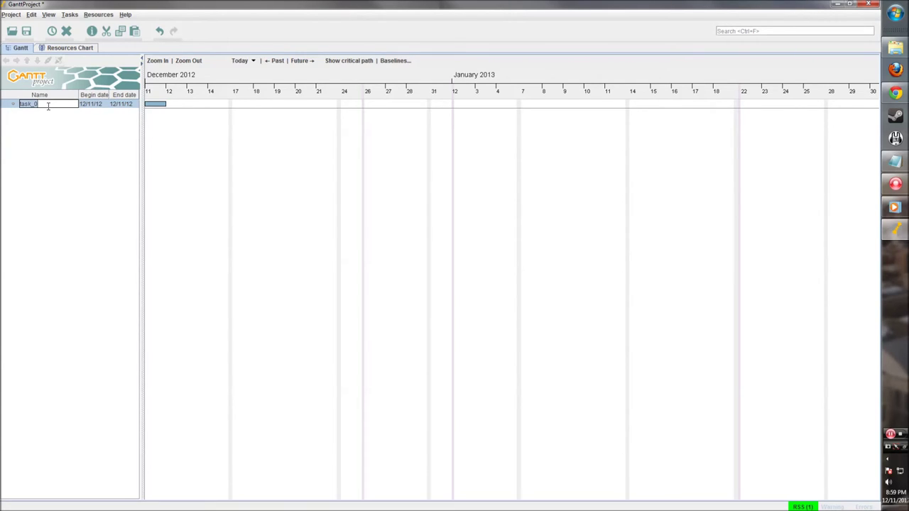
type("Design the page")
right_click(49, 130)
left_click(74, 135)
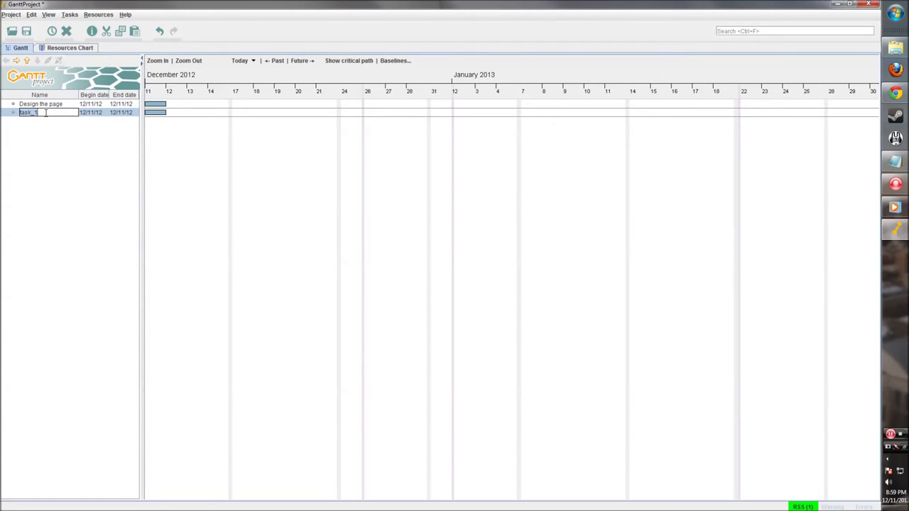
type("Code html for page")
- Add tasks Code javascript for page and Release the page
right_click(66, 134)
left_click(90, 140)
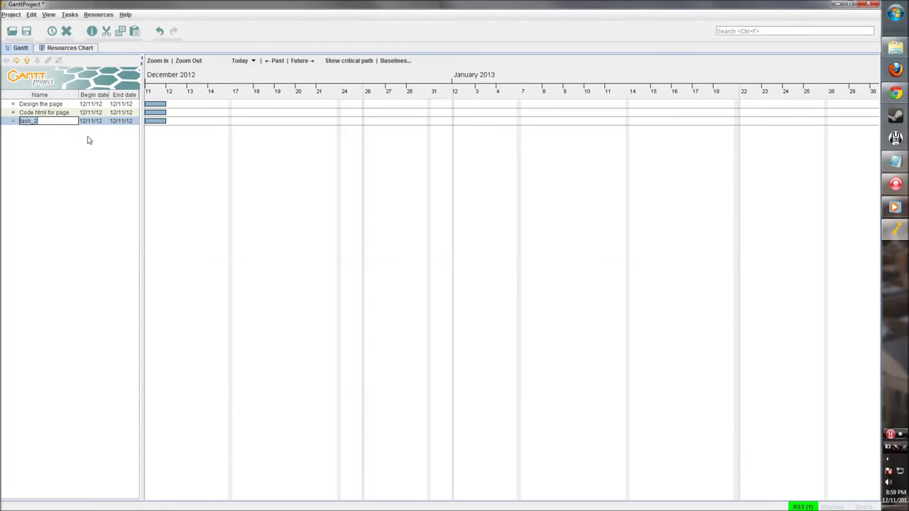
type("Code")
type(" javascript")
type(" for page")
key("Return")
right_click(49, 138)
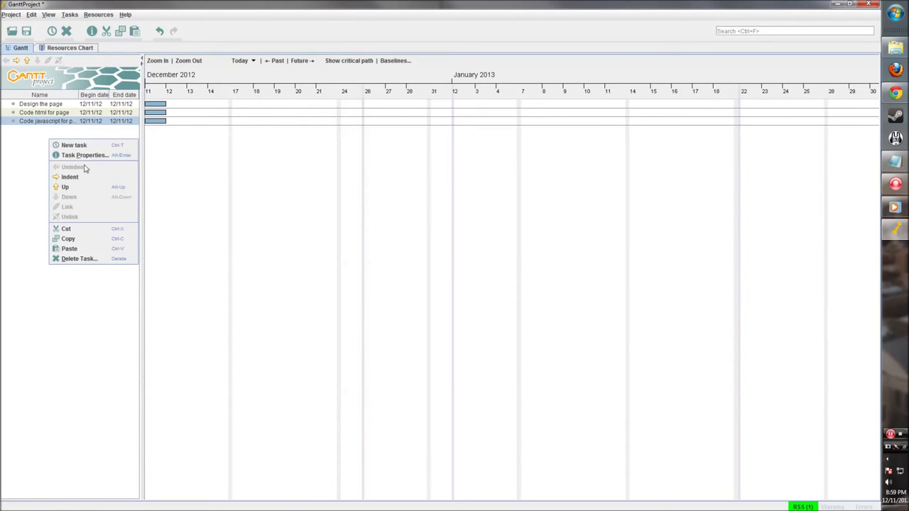
left_click(84, 148)
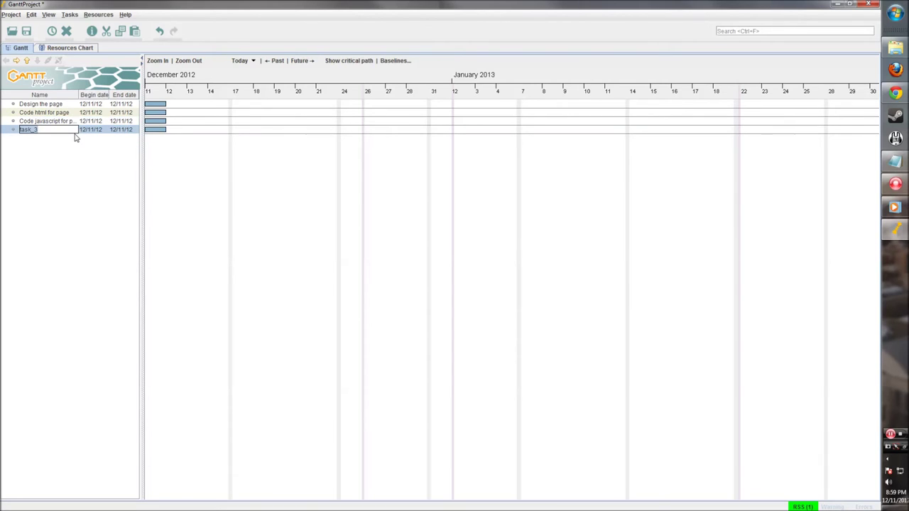
type("re")
key("BackSpace")
key("BackSpace")
type("Release the page")
key("Return")
- Extend the Design the page bar to end on 14 December
left_click_drag(140, 105, 149, 105)
right_click(277, 152)
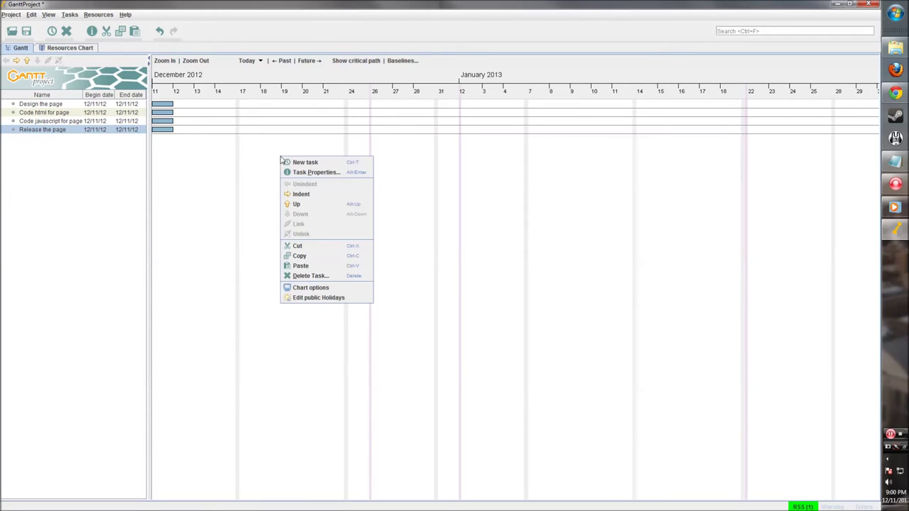
left_click(262, 157)
left_click_drag(206, 163, 325, 154)
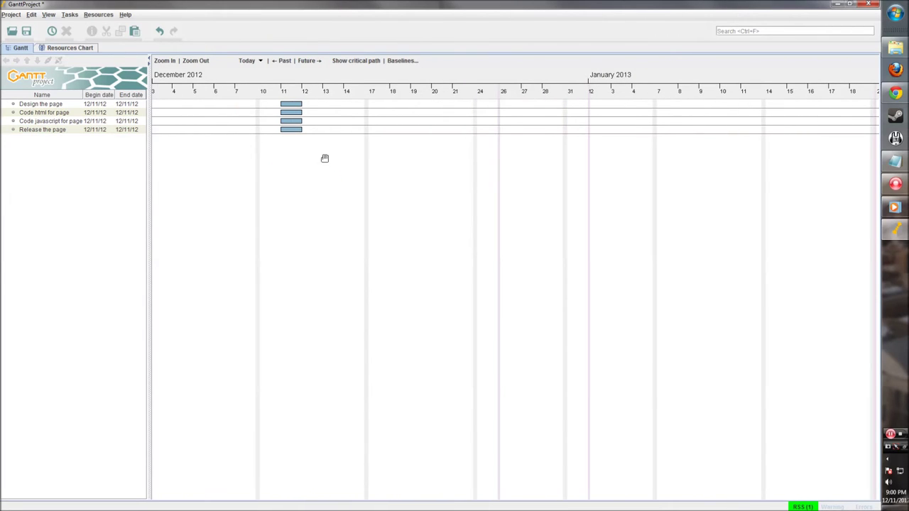
left_click(297, 107)
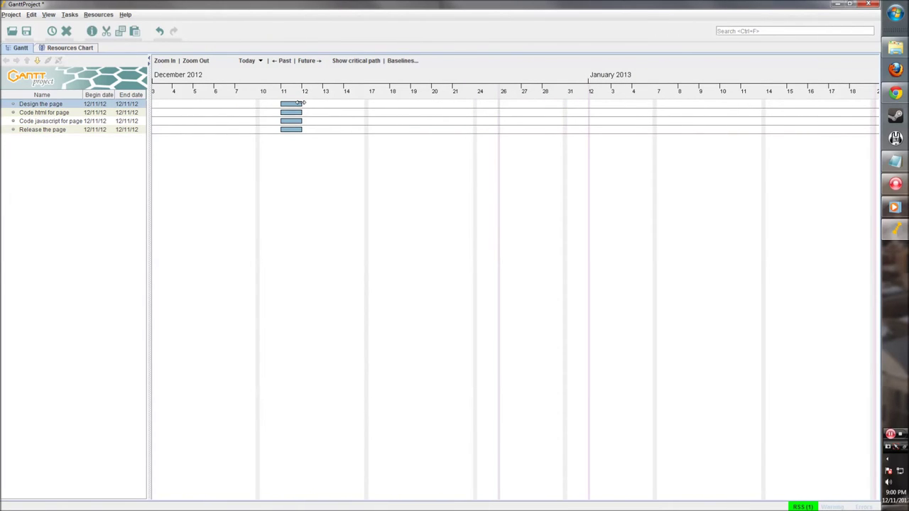
left_click_drag(301, 102, 365, 106)
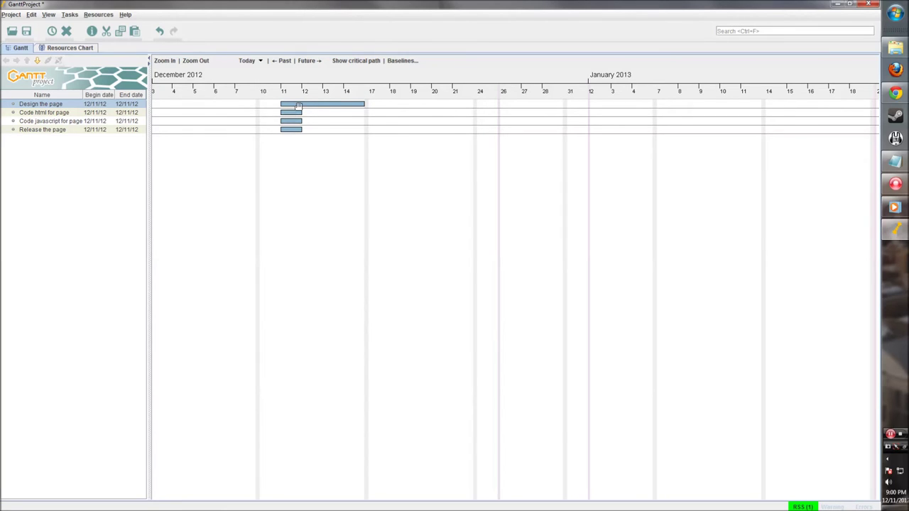
right_click(306, 105)
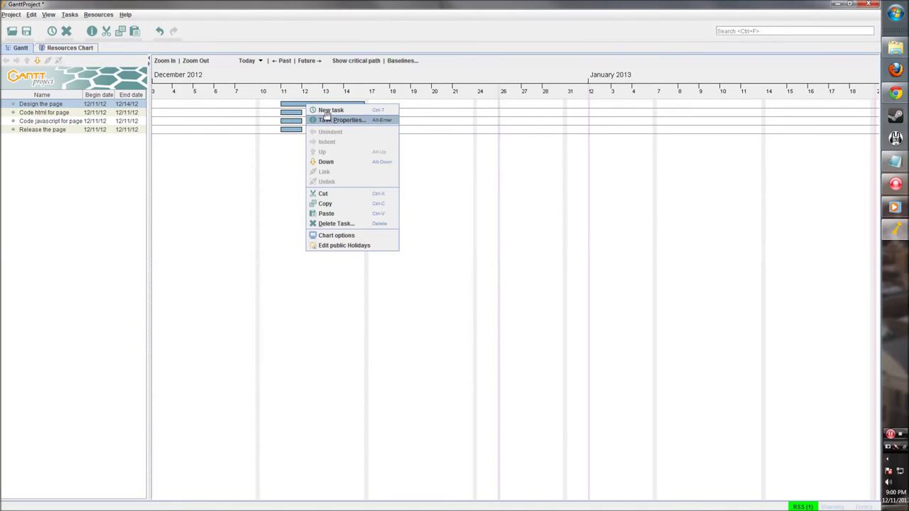
- Give Design the page an Earliest begin constraint of December 12, 2012
left_click(330, 120)
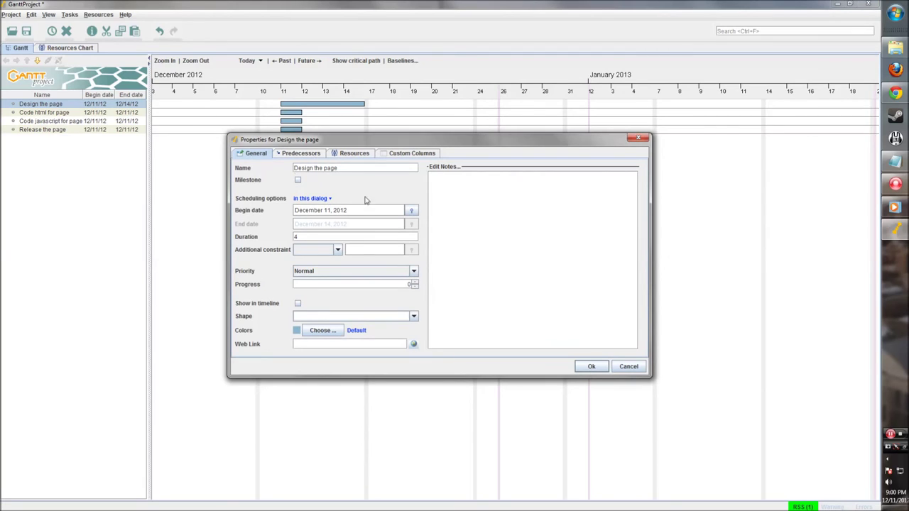
left_click(311, 251)
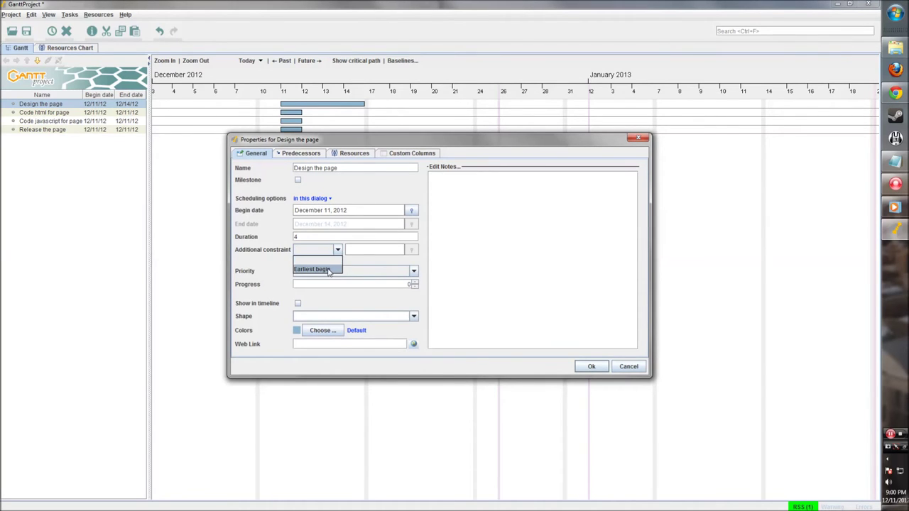
left_click(328, 270)
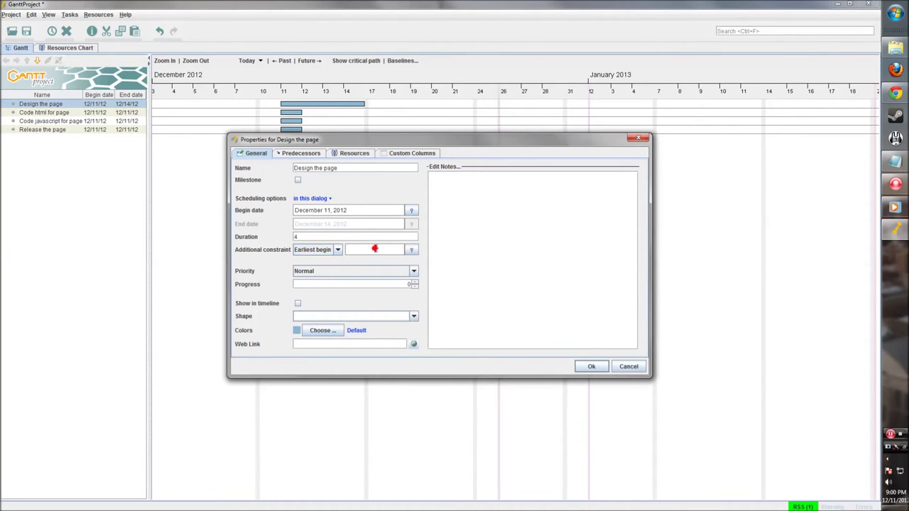
left_click(411, 251)
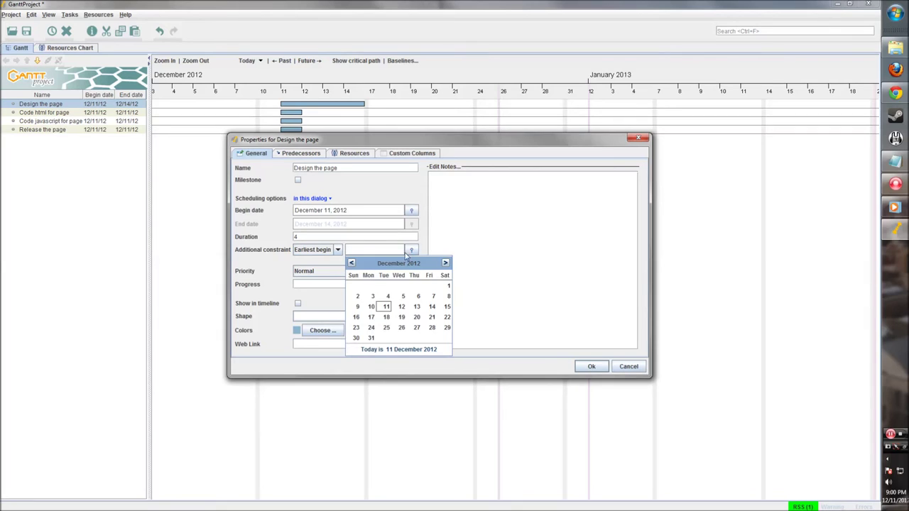
left_click(402, 308)
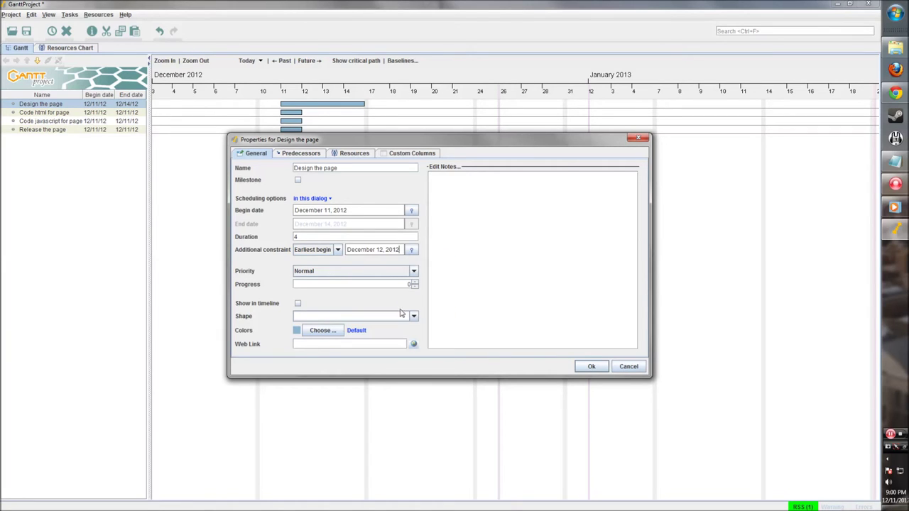
- Keep the task priority Normal and colour the bar dark blue
left_click(314, 274)
left_click(309, 309)
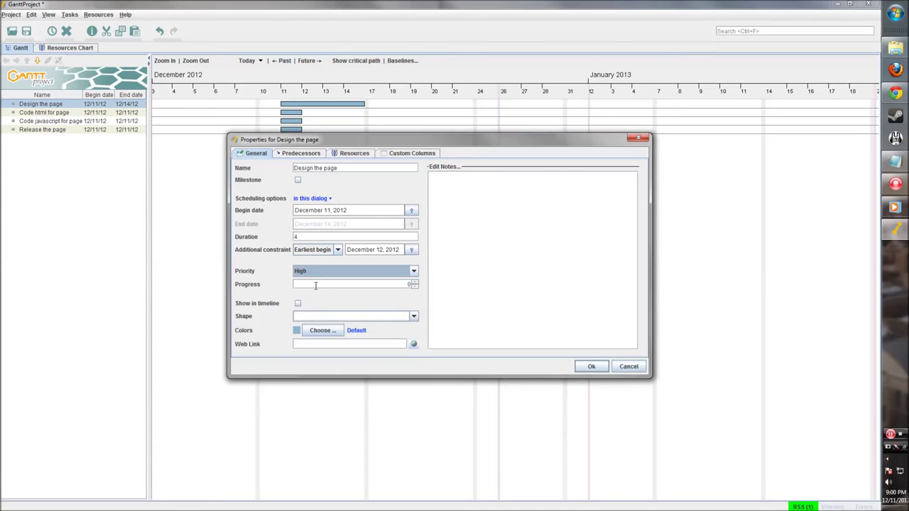
left_click(314, 271)
left_click(313, 302)
left_click(304, 317)
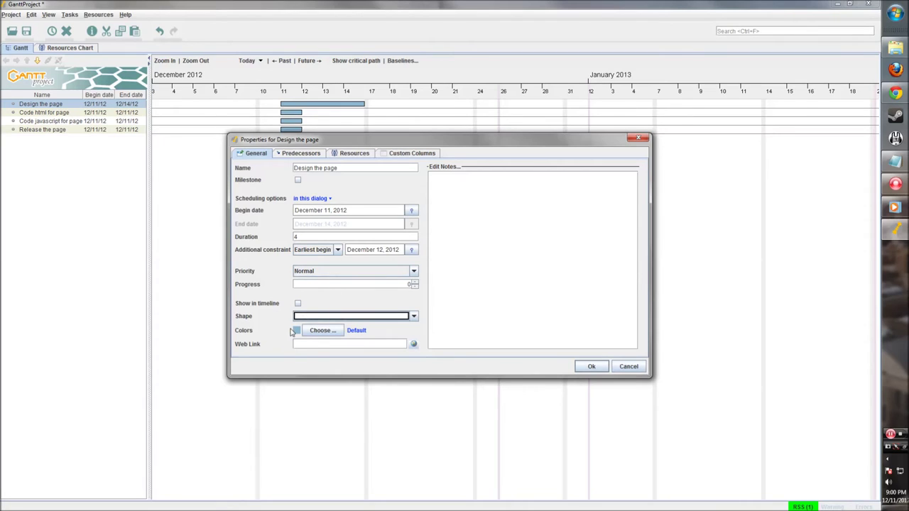
left_click(319, 331)
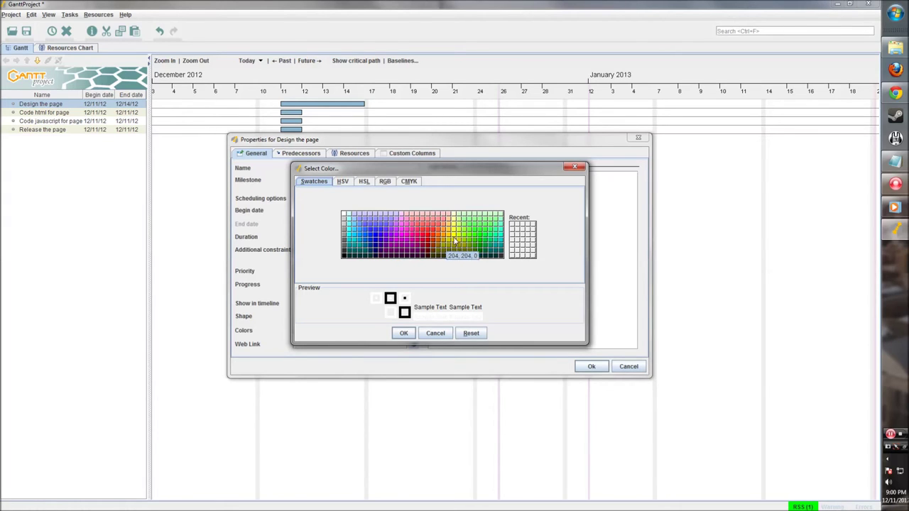
left_click(386, 256)
left_click(404, 332)
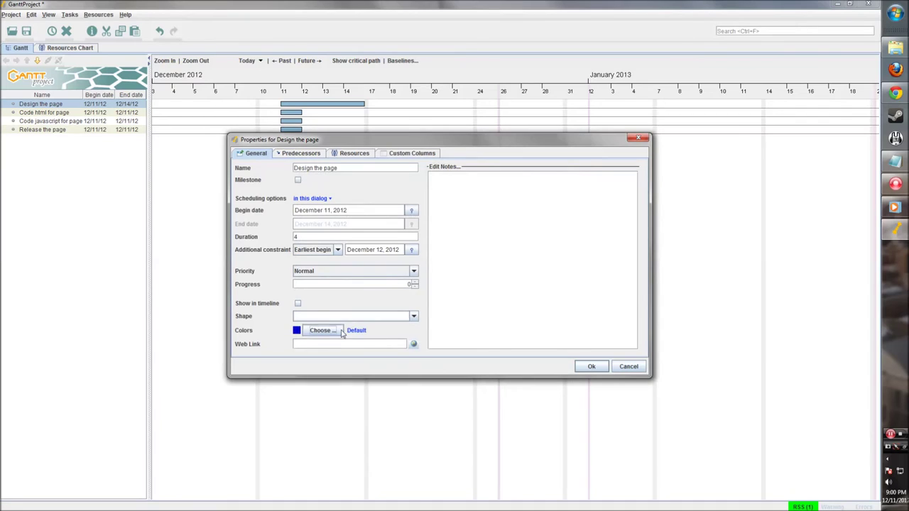
- Review the predecessors, resources and custom columns tabs, then apply the changes
left_click(311, 155)
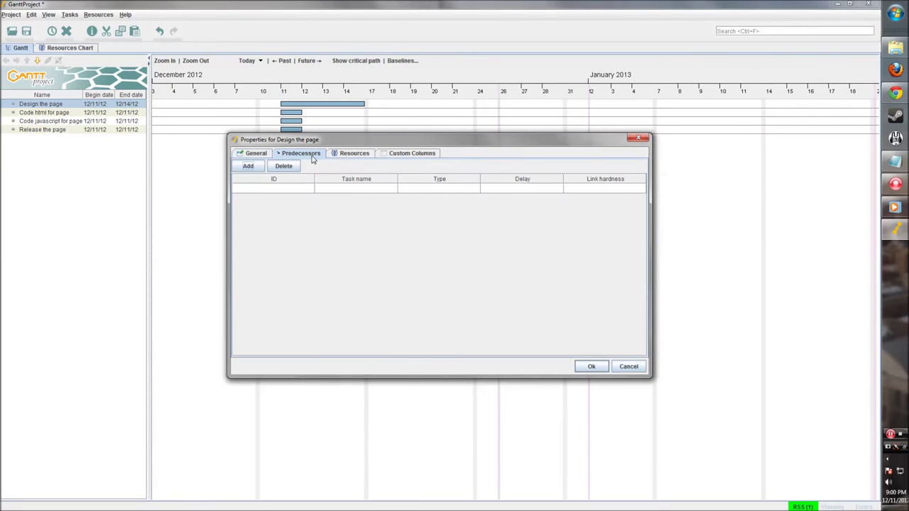
left_click(353, 158)
left_click(401, 155)
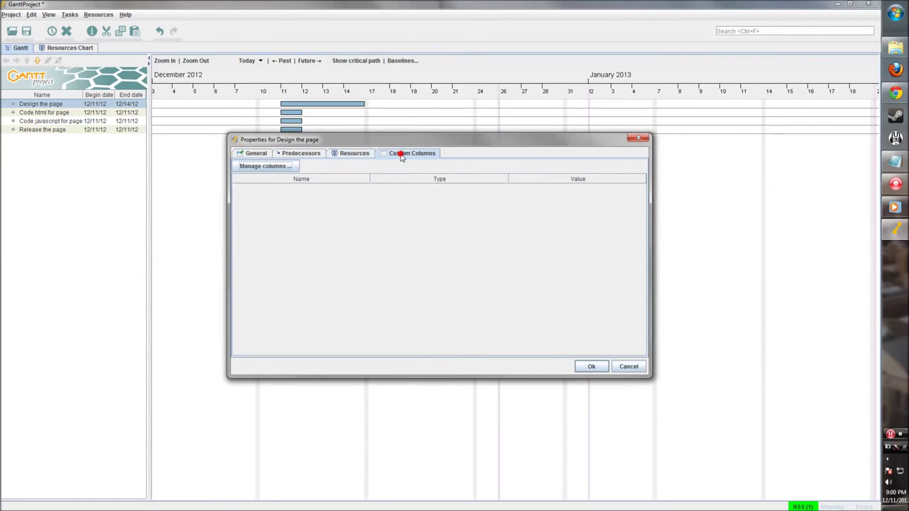
left_click(592, 366)
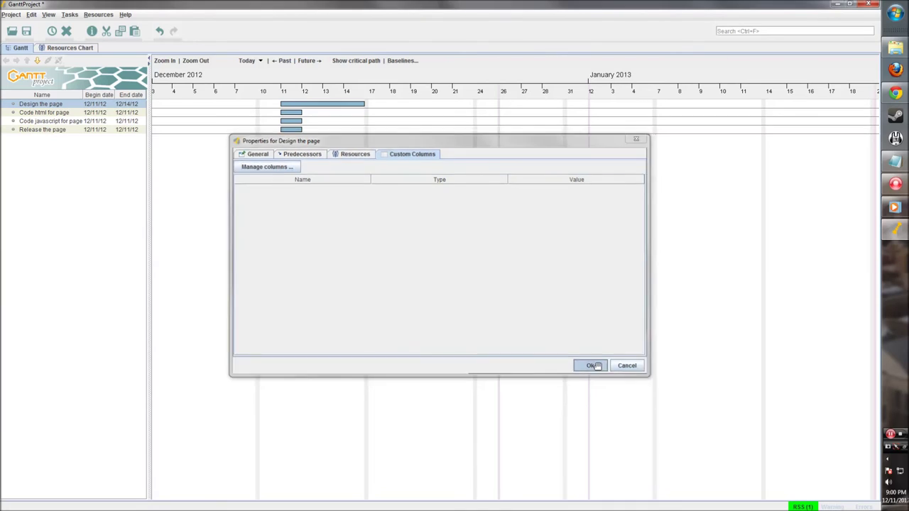
- Move Design the page's start to 12 December and colour Code html for page green
left_click_drag(280, 103, 303, 104)
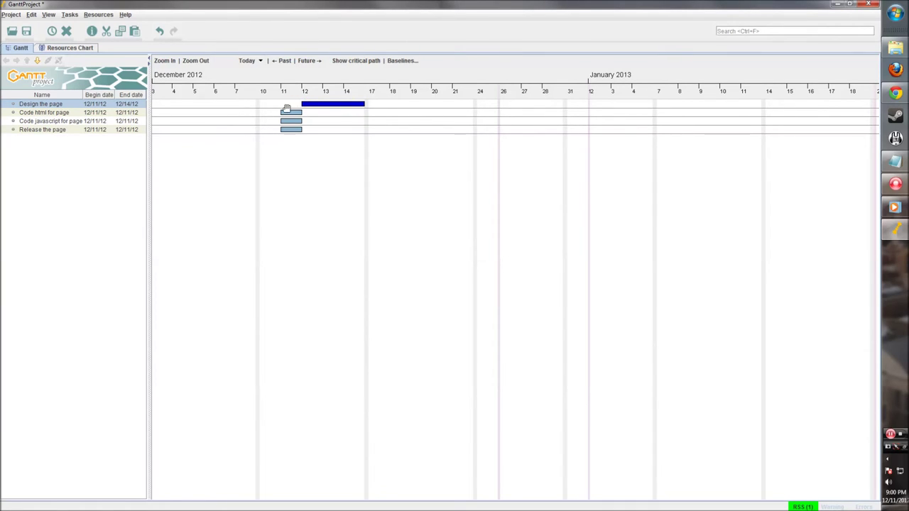
double_click(287, 114)
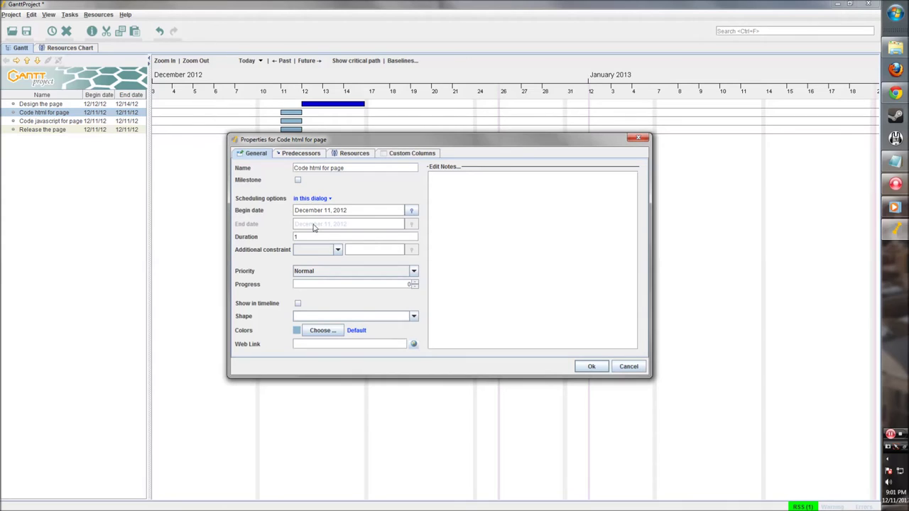
left_click(323, 331)
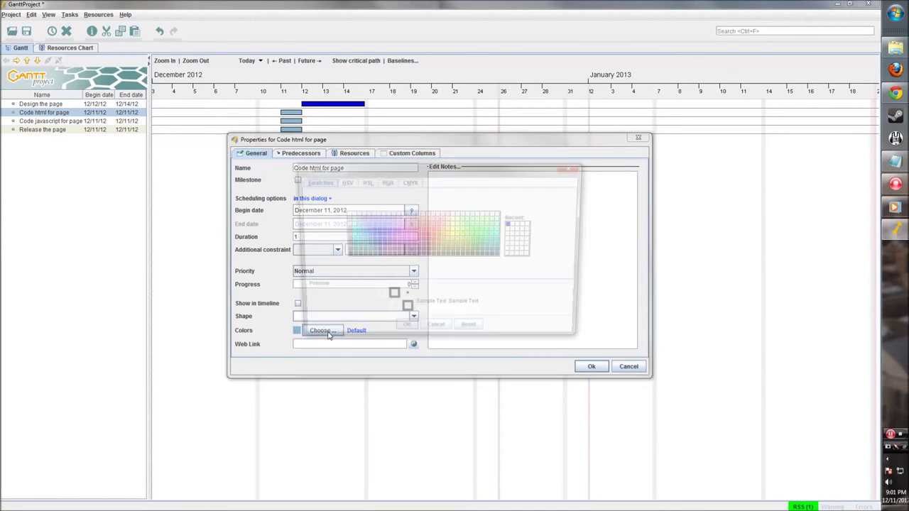
left_click(426, 240)
left_click(403, 333)
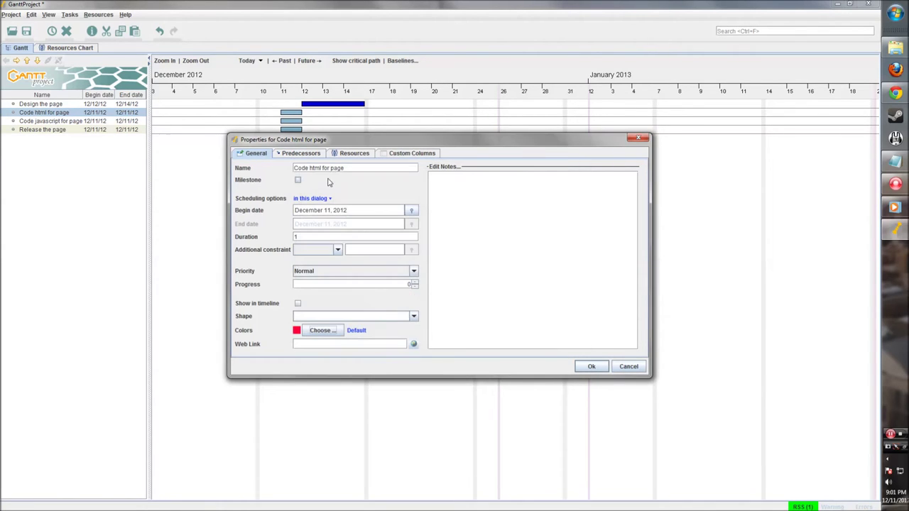
left_click(323, 330)
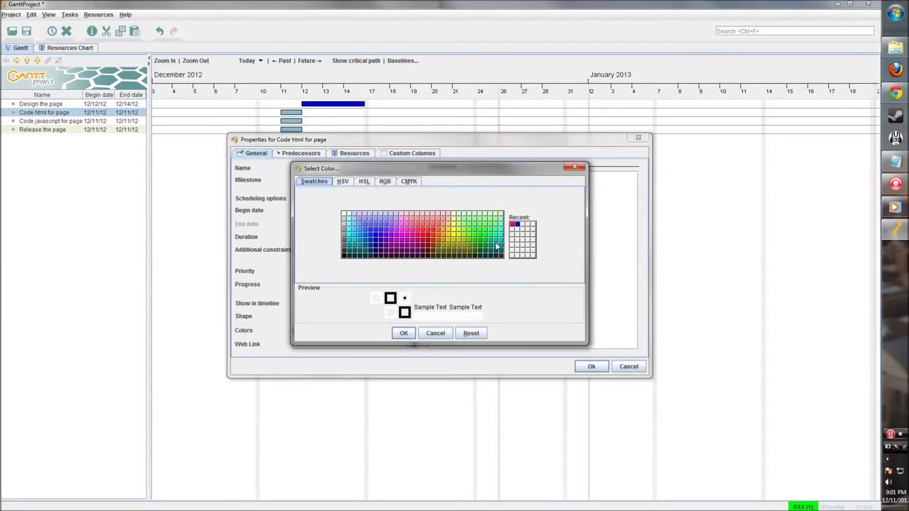
left_click(485, 245)
left_click(404, 334)
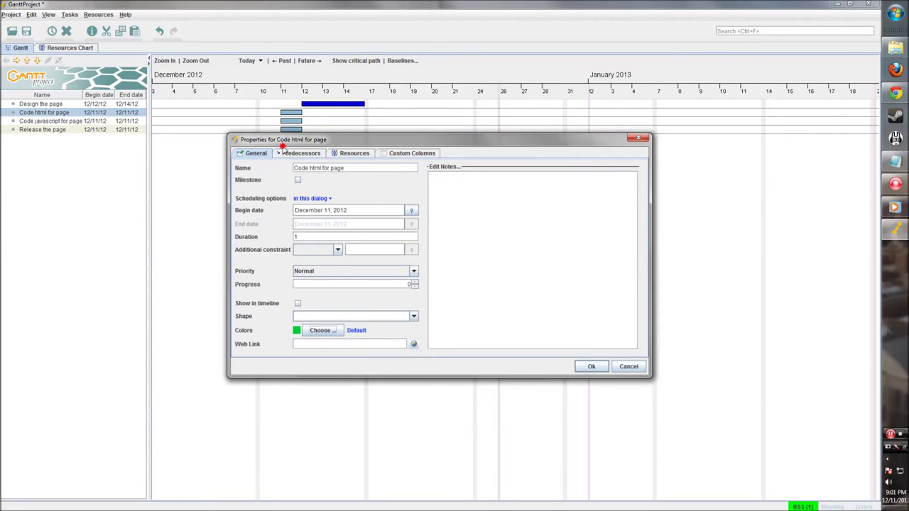
- Link Code html for page after Design the page, then lengthen its bar
left_click(296, 154)
left_click_drag(321, 141, 337, 180)
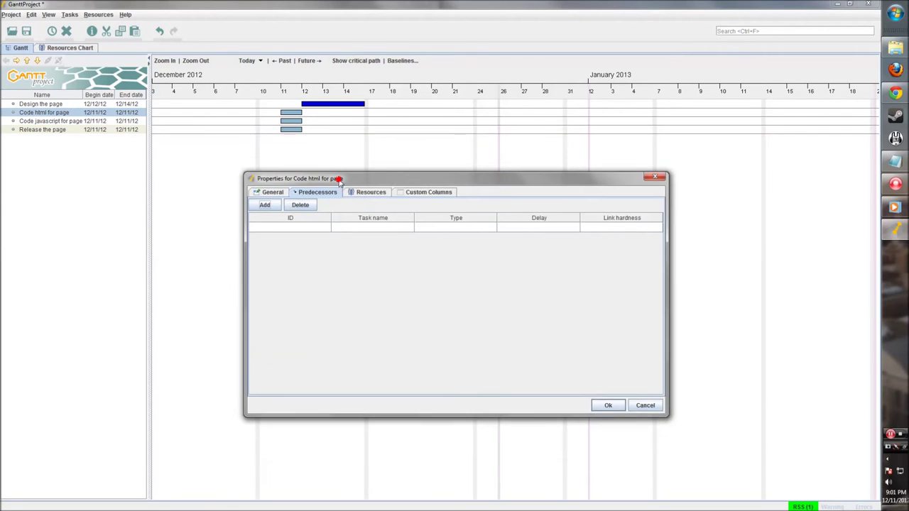
left_click(264, 205)
left_click(384, 226)
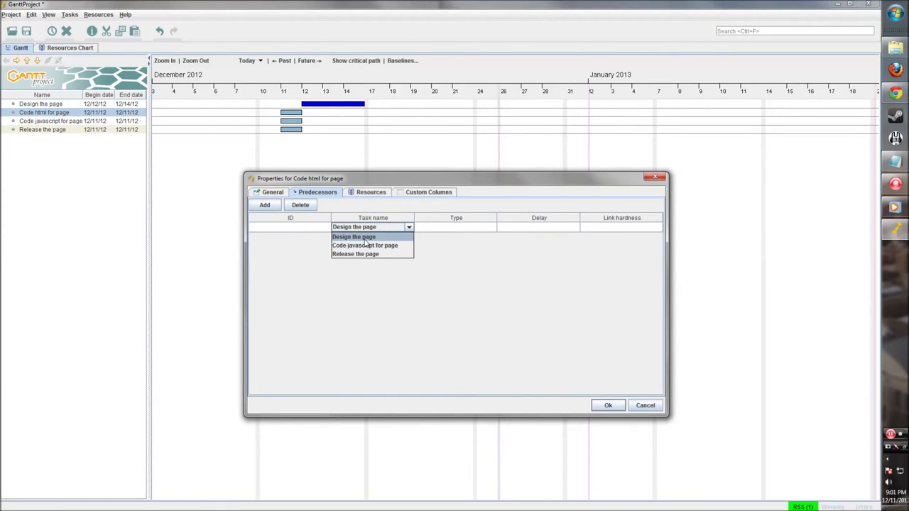
left_click(365, 239)
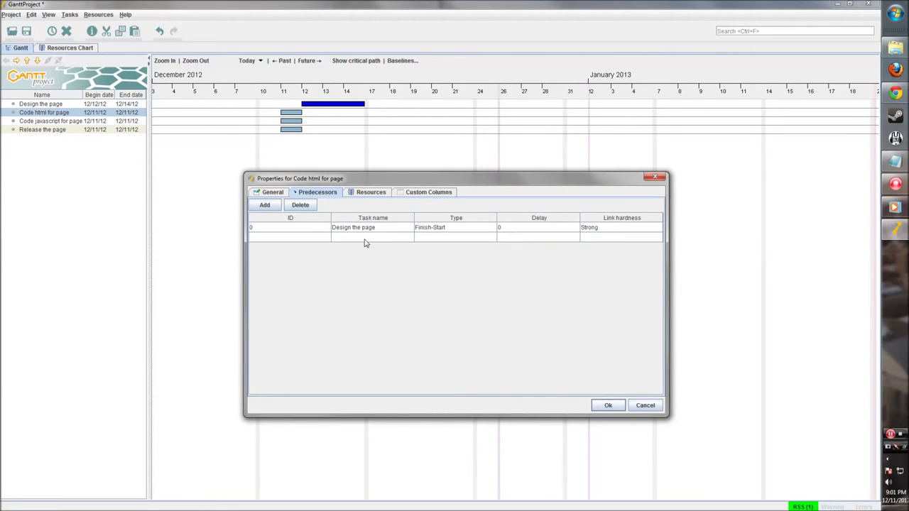
left_click(608, 405)
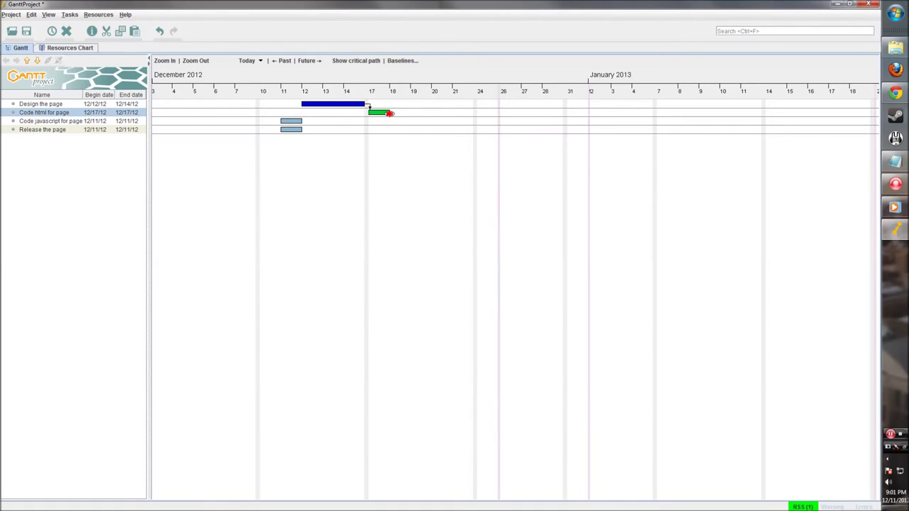
left_click_drag(389, 113, 474, 114)
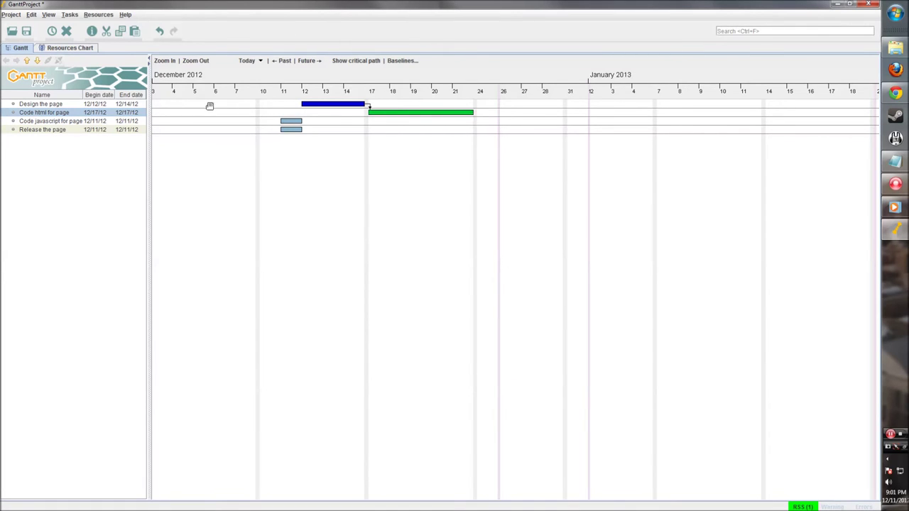
- Open Code javascript for page's bar colour picker and browse its HSV, HSL, RGB and CMYK modes
double_click(293, 122)
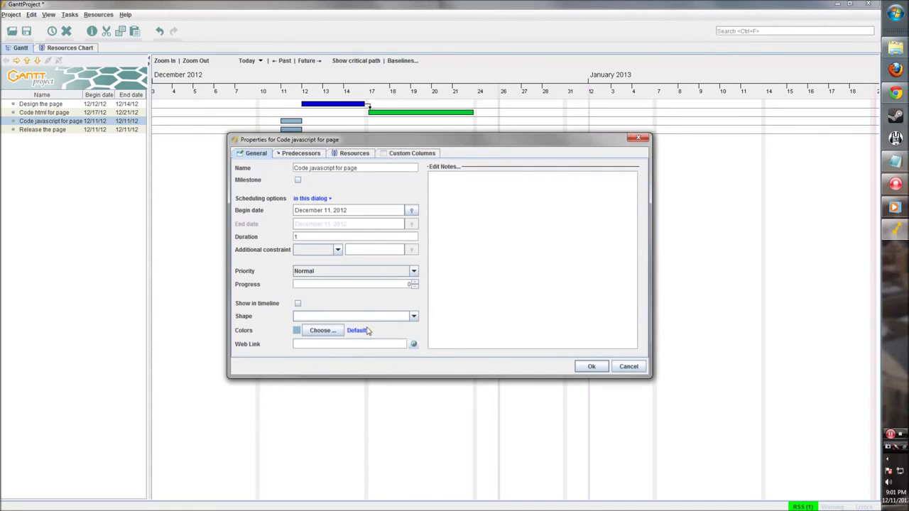
left_click(323, 331)
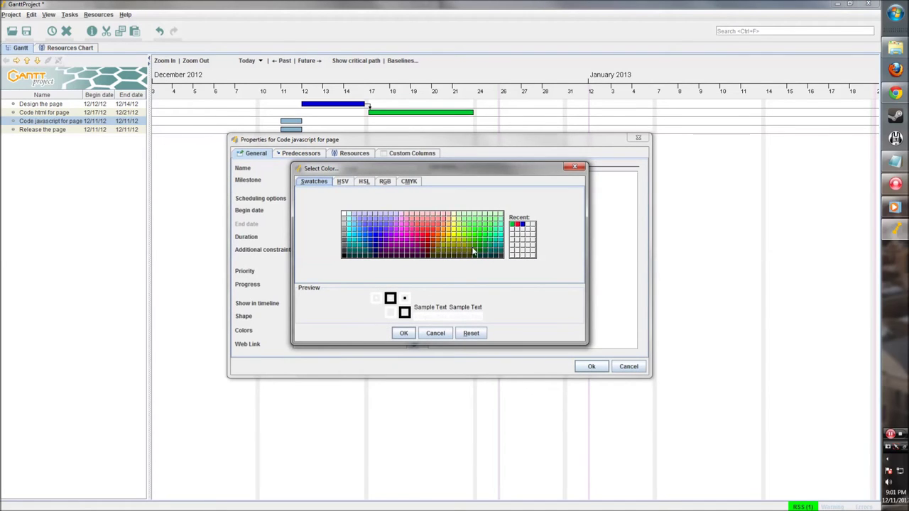
left_click(342, 181)
left_click(364, 183)
left_click(384, 183)
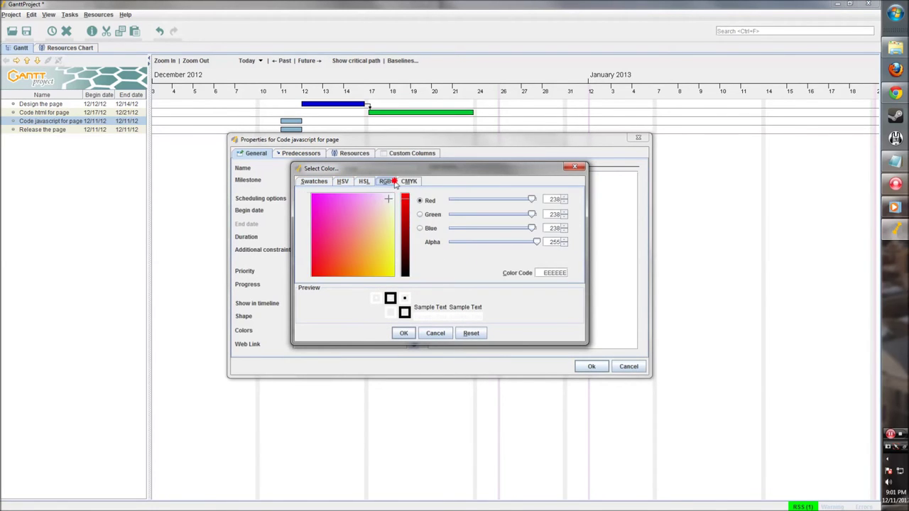
left_click(407, 182)
left_click(343, 183)
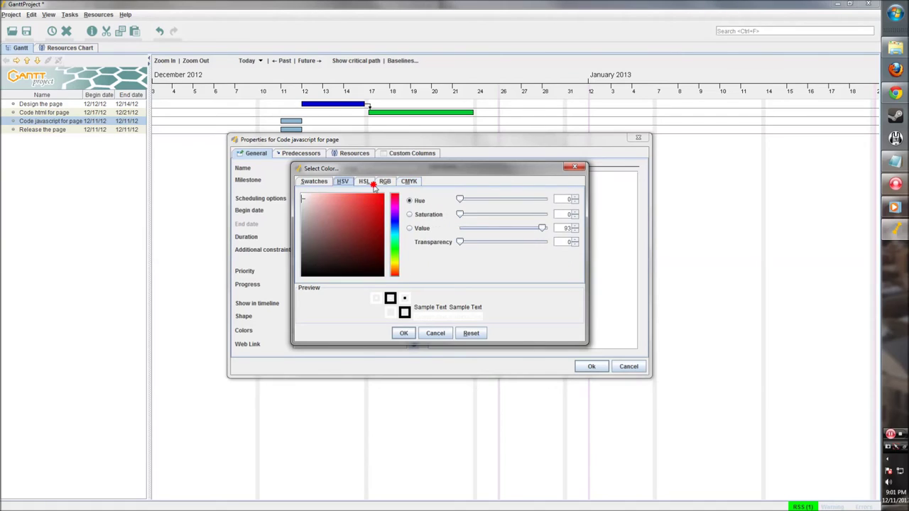
left_click(364, 182)
- Return to the swatch grid and choose green as the task's bar colour
left_click(385, 182)
left_click(408, 184)
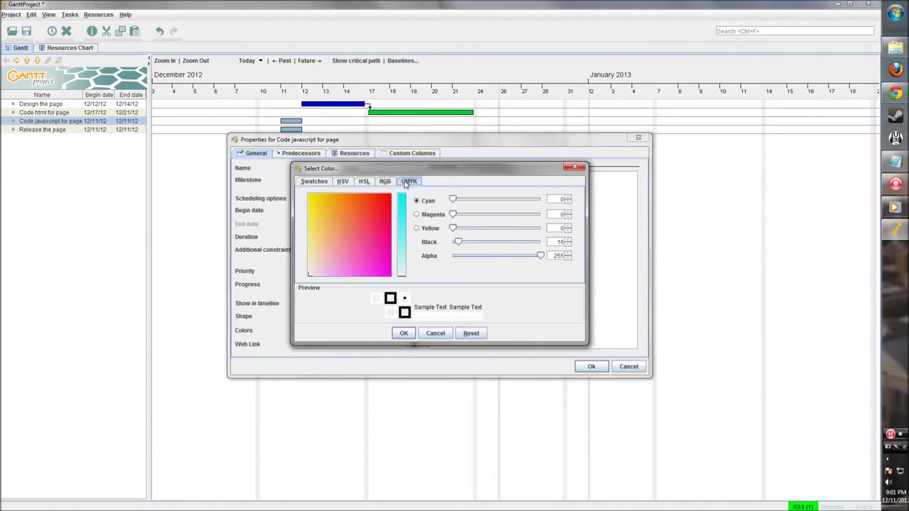
left_click(341, 183)
left_click(364, 183)
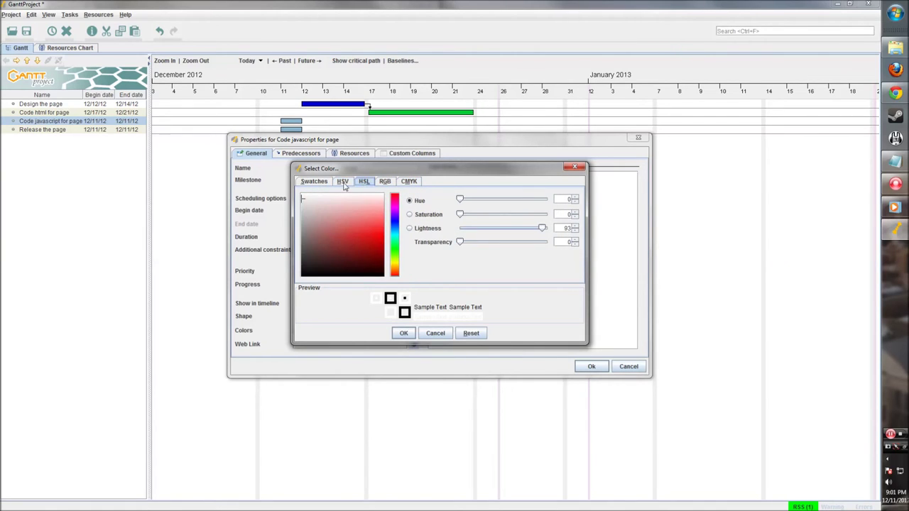
left_click(314, 183)
left_click(485, 250)
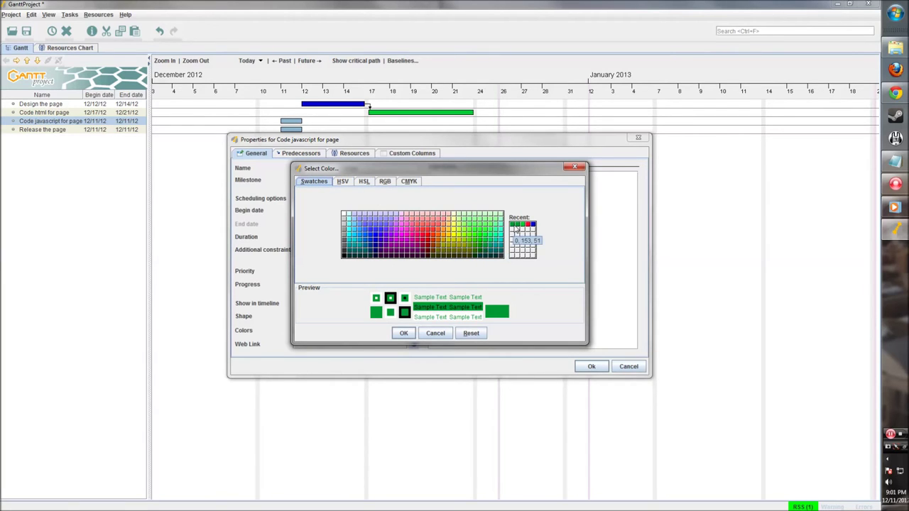
left_click(404, 333)
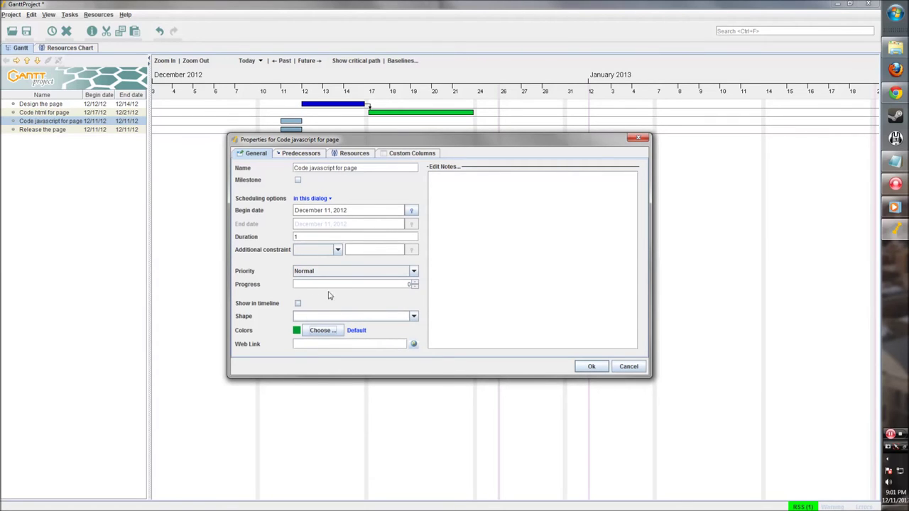
- Try adding Design the page as a predecessor, remove the duplicated links, and apply the properties
left_click(301, 154)
left_click(248, 166)
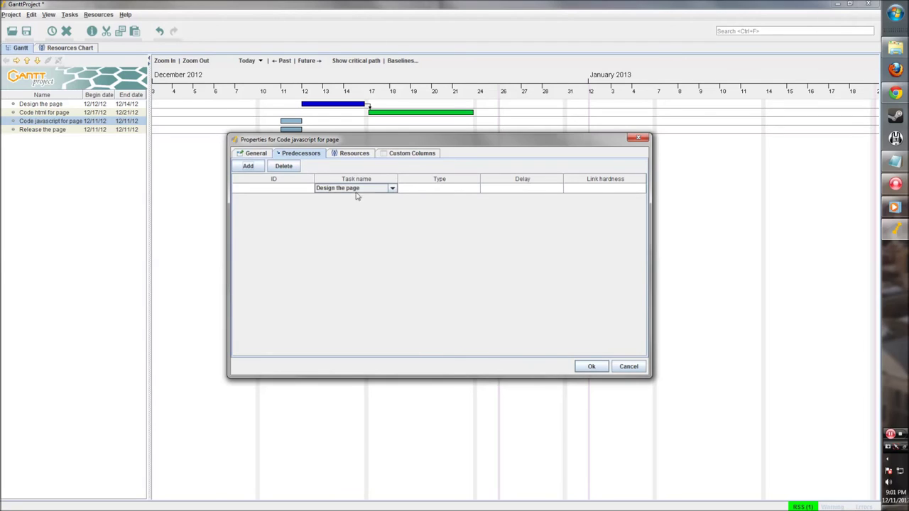
left_click(357, 196)
left_click(359, 199)
left_click(368, 194)
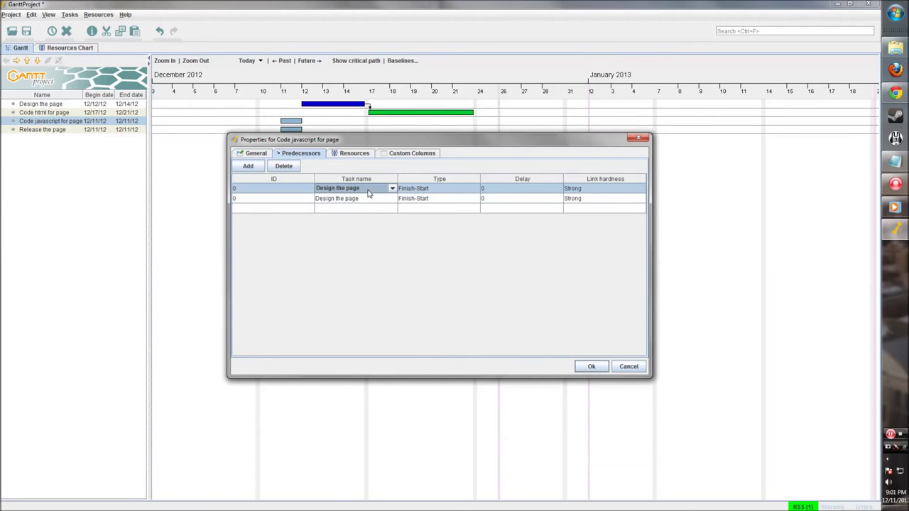
left_click(370, 198)
left_click(392, 198)
left_click(395, 206)
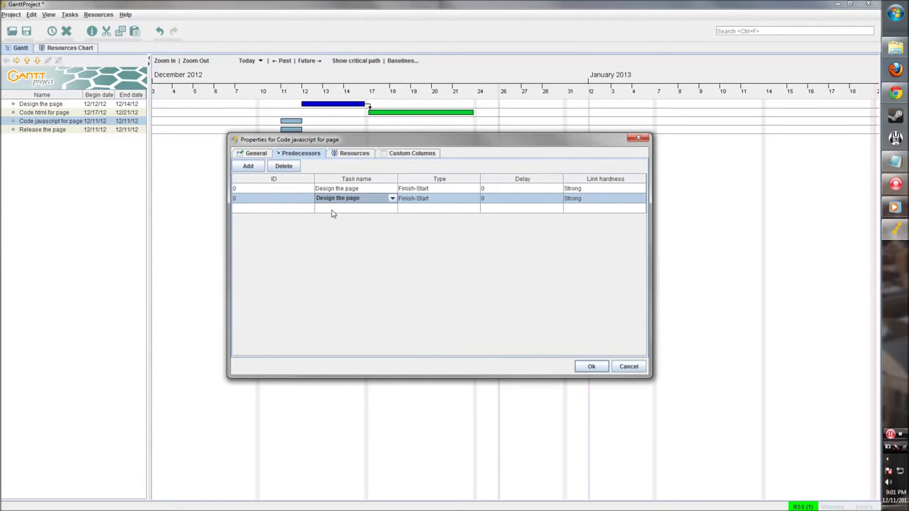
left_click(284, 166)
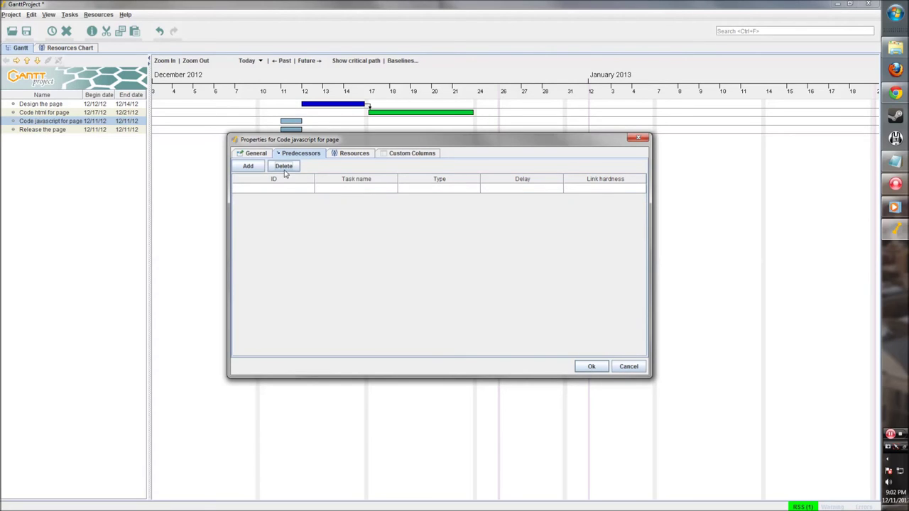
left_click(248, 166)
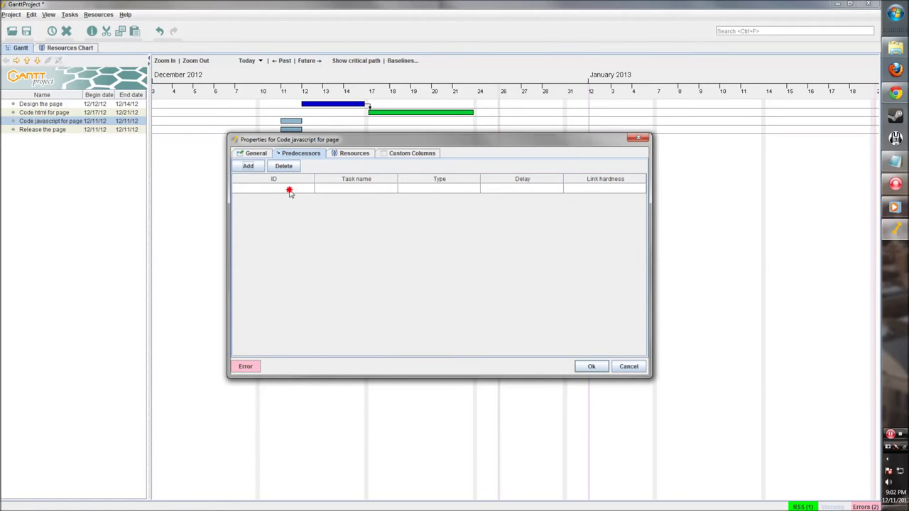
left_click(348, 155)
left_click(591, 366)
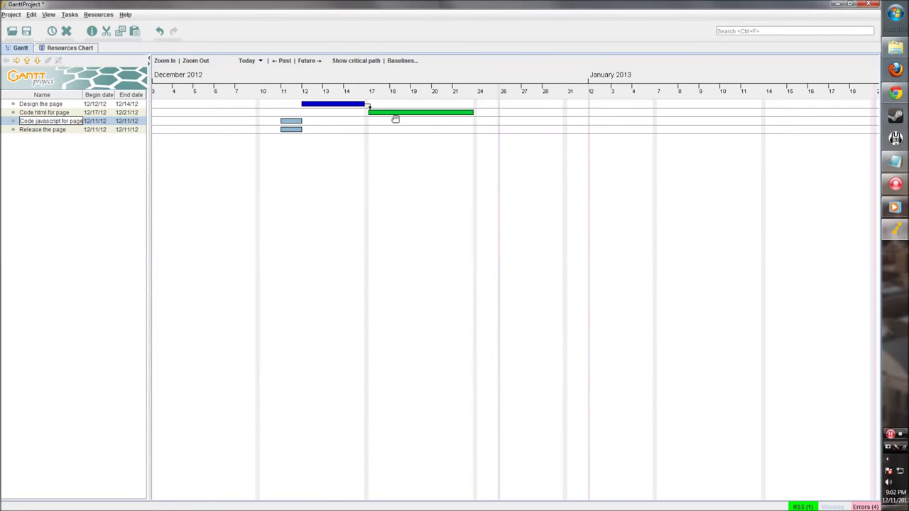
- Link Code javascript for page after Design the page and stretch its bar to end 12/21/12
left_click(292, 123)
double_click(292, 123)
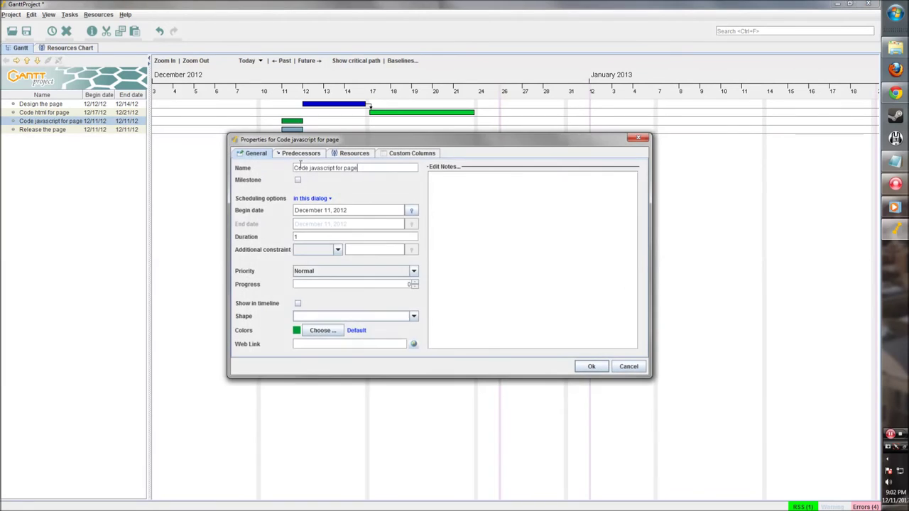
left_click(301, 154)
left_click(248, 166)
left_click(355, 188)
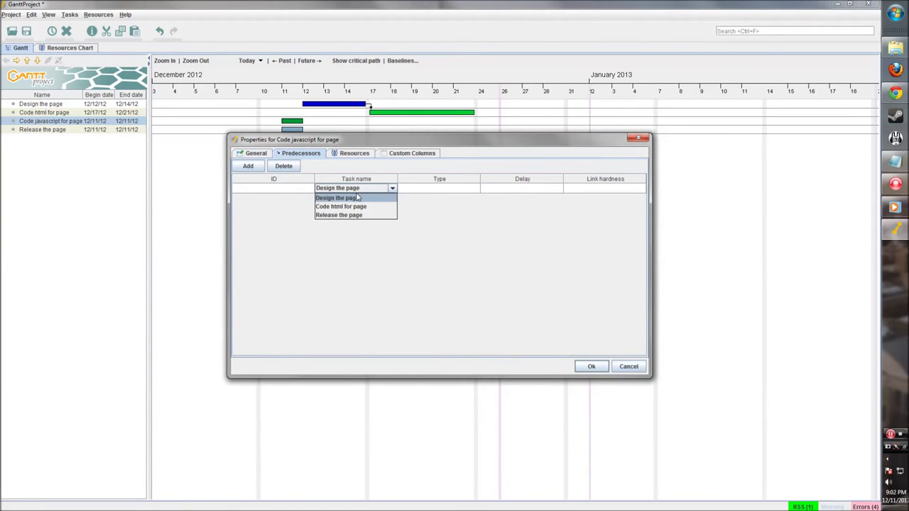
left_click(359, 198)
left_click(588, 366)
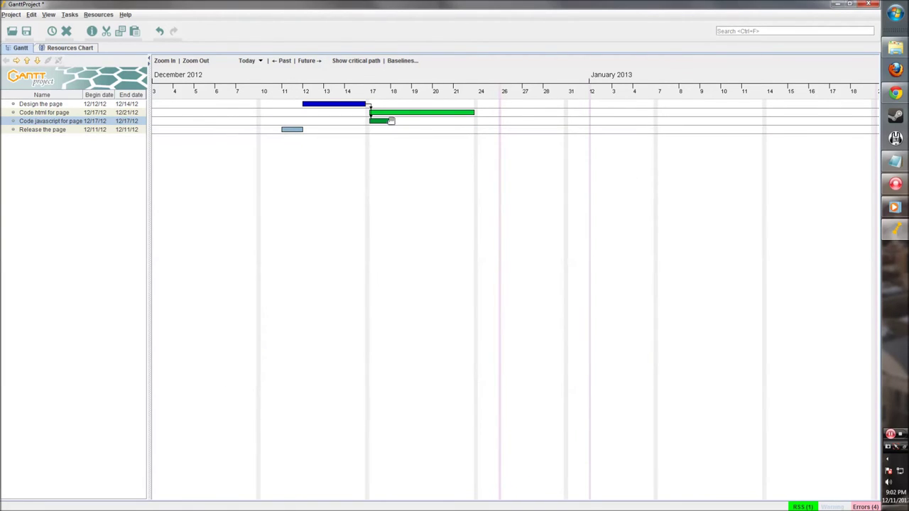
left_click_drag(390, 121, 475, 126)
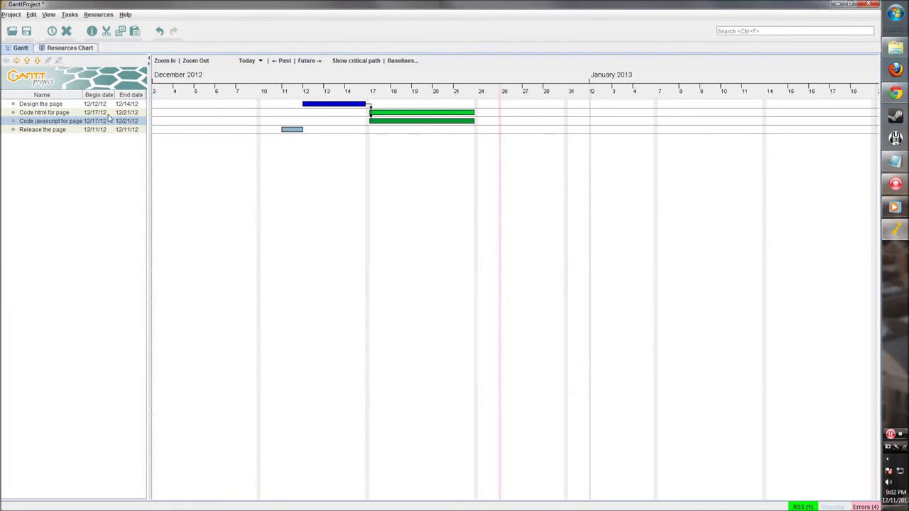
- Give the Release the page task a magenta bar
left_click(293, 131)
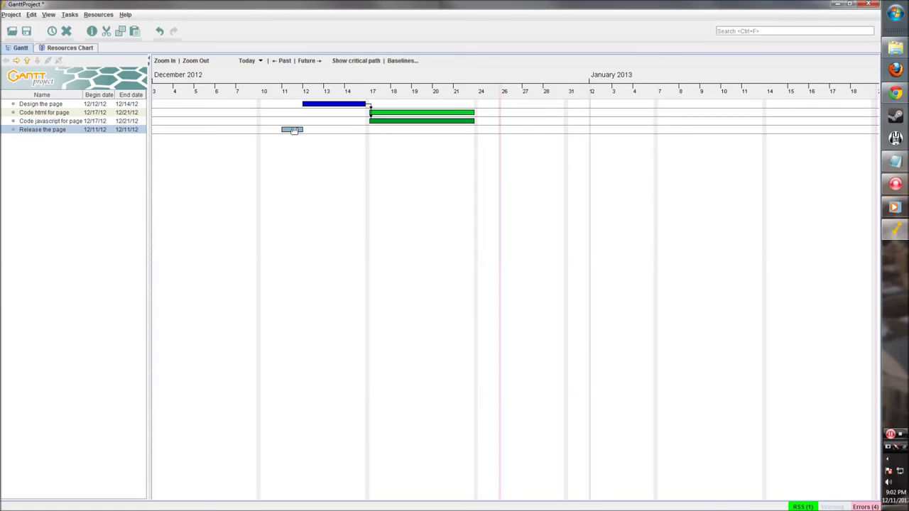
double_click(296, 133)
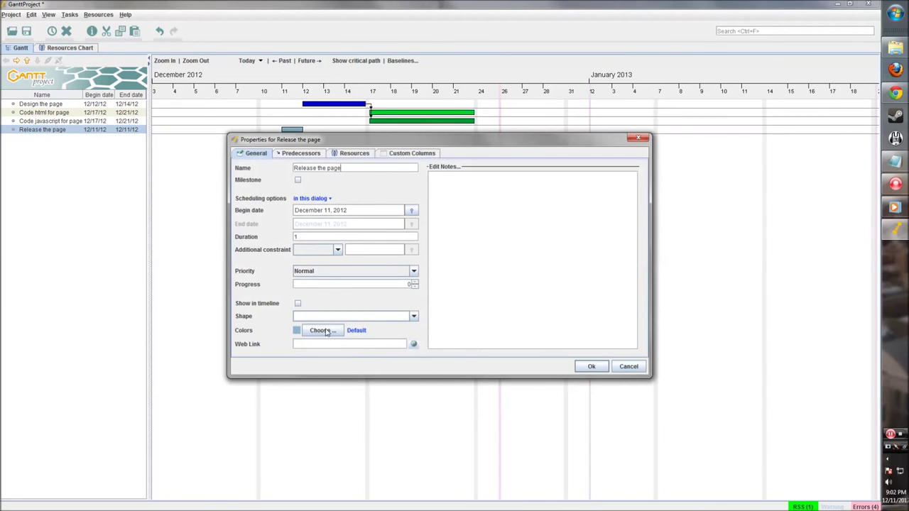
left_click(327, 331)
left_click(402, 240)
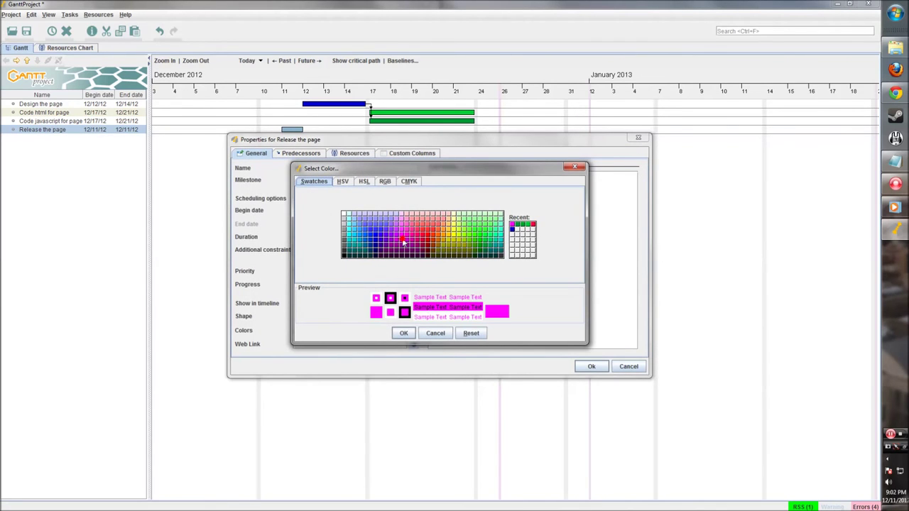
left_click(403, 334)
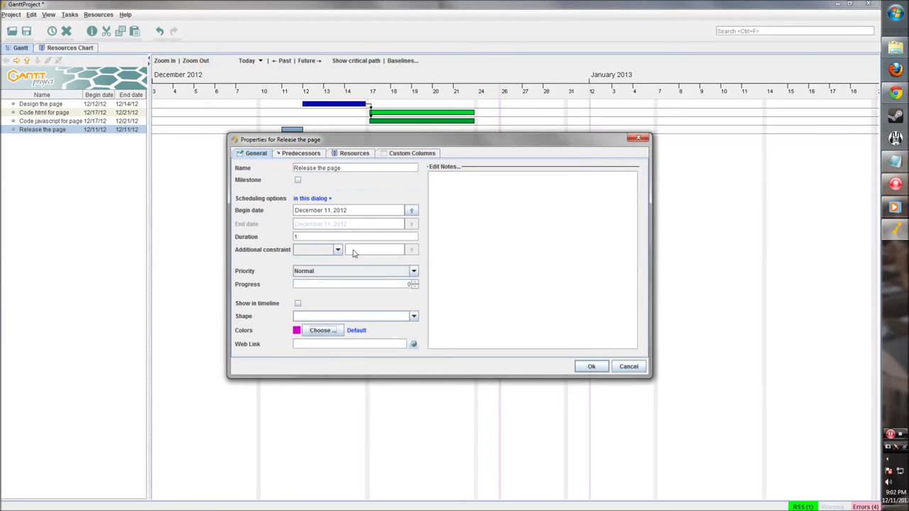
- Make Release the page follow both Code html for page and Code javascript for page
left_click(309, 155)
left_click(245, 166)
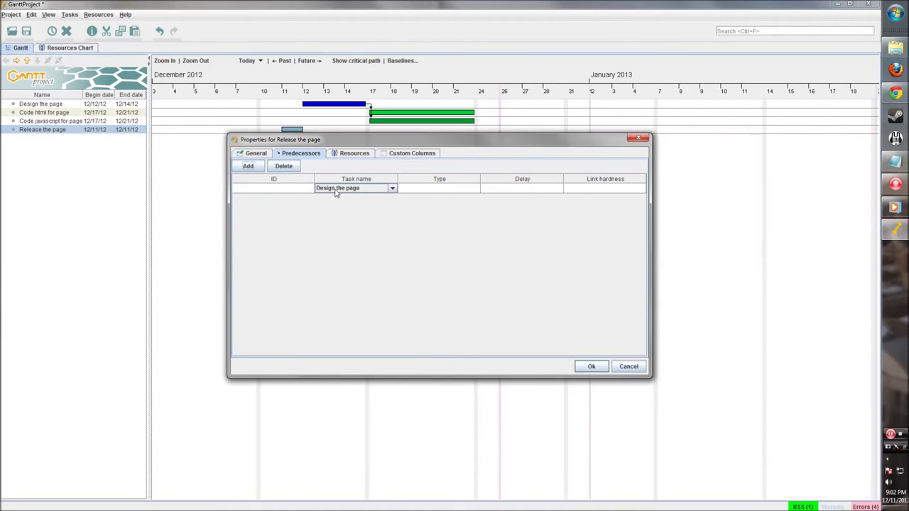
left_click(335, 190)
left_click(351, 205)
left_click(351, 199)
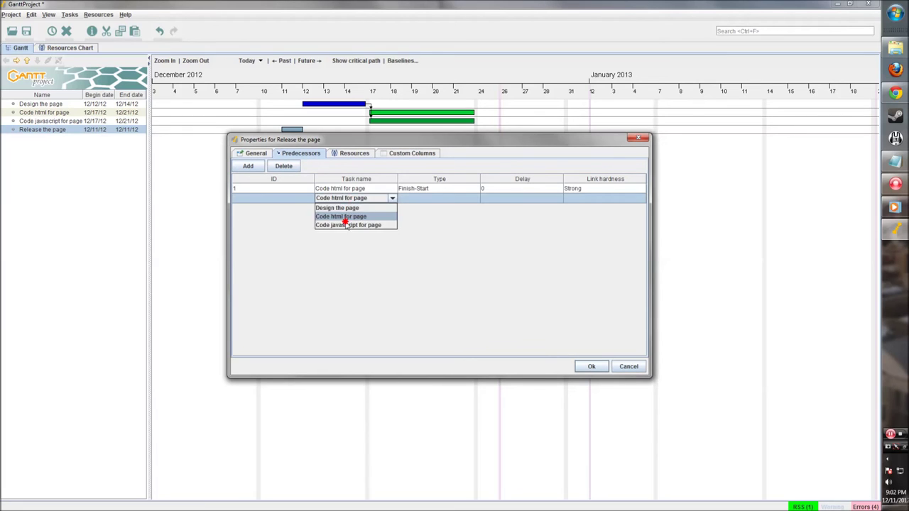
left_click(346, 226)
left_click(355, 155)
left_click(383, 156)
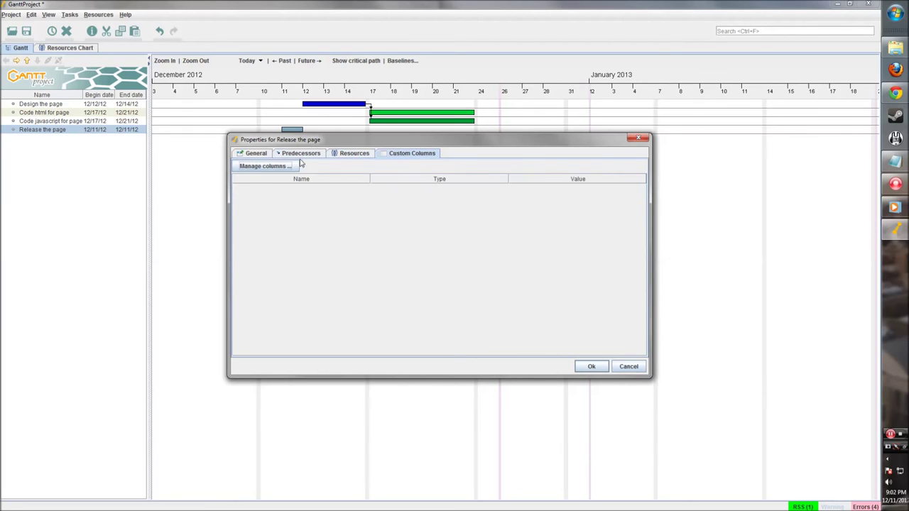
left_click(257, 155)
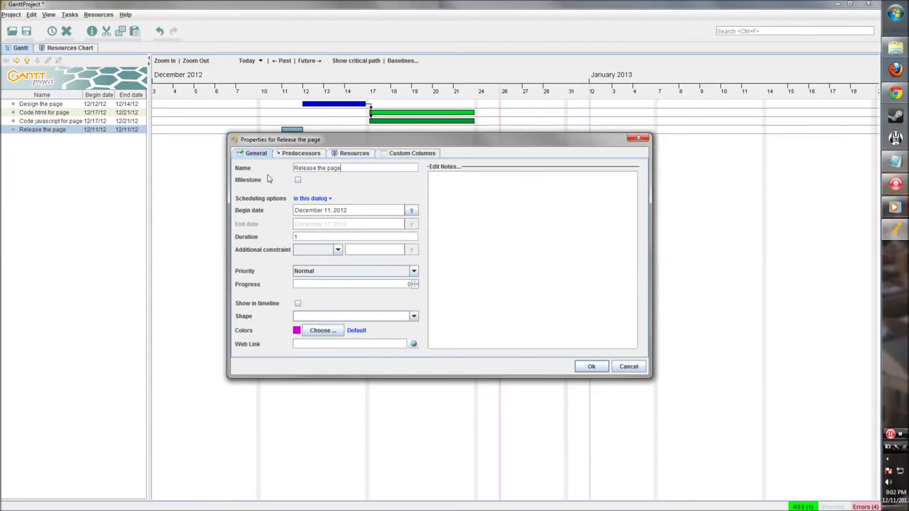
left_click(592, 368)
- Extend the Release the page bar so it ends on 12/26/12
left_click_drag(500, 129, 524, 130)
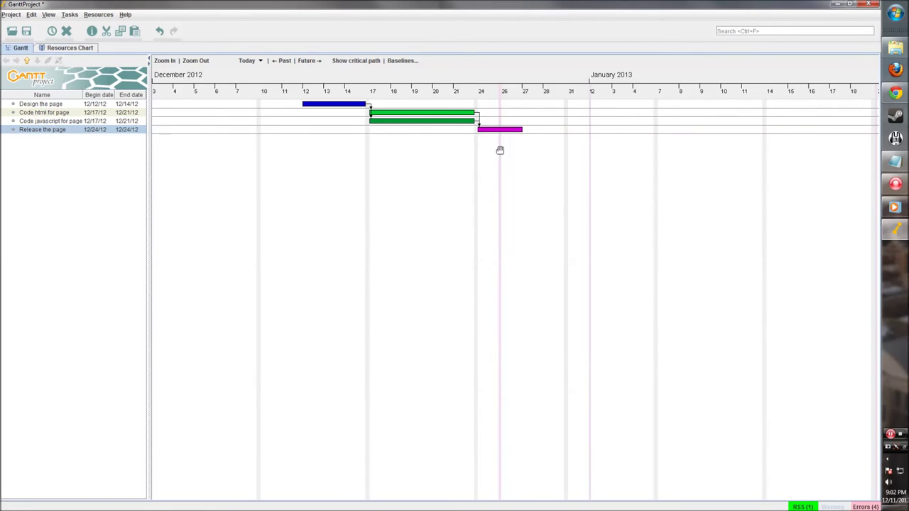
left_click(475, 194)
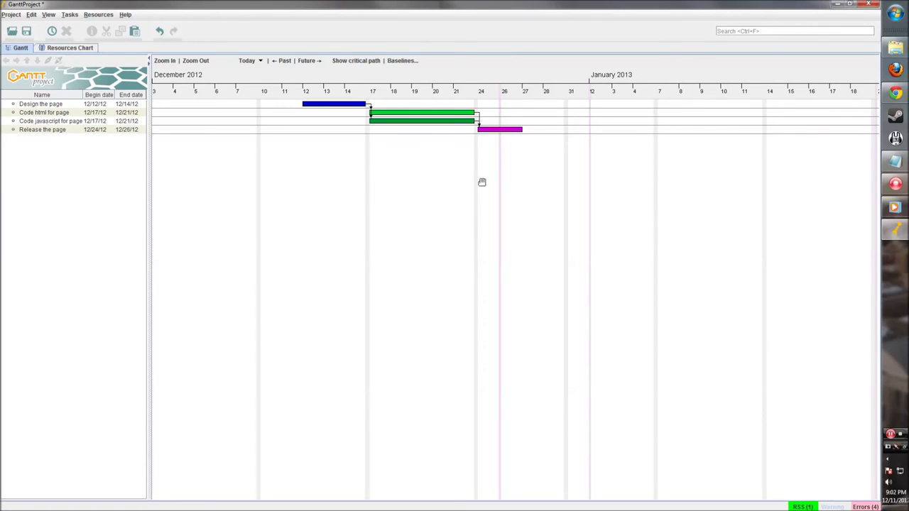
right_click(430, 170)
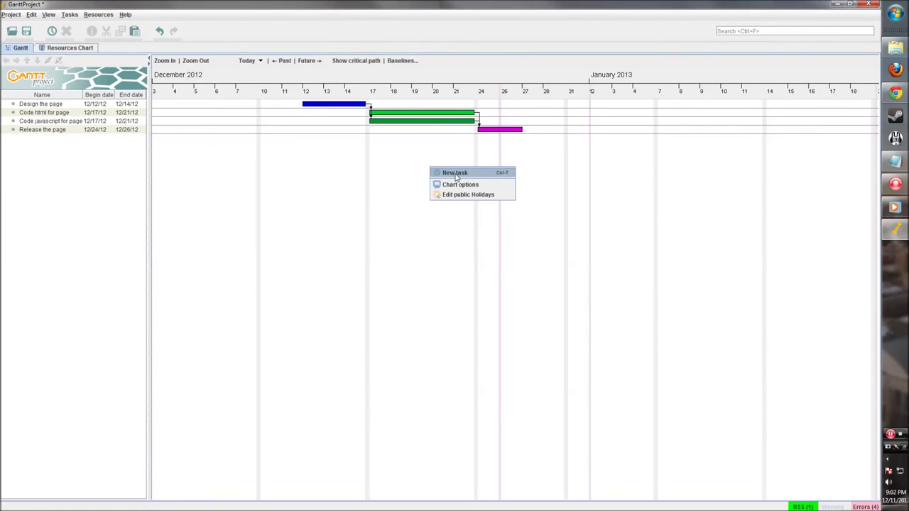
- Add a new task named 'Website Complete' as a yellow milestone
left_click(454, 173)
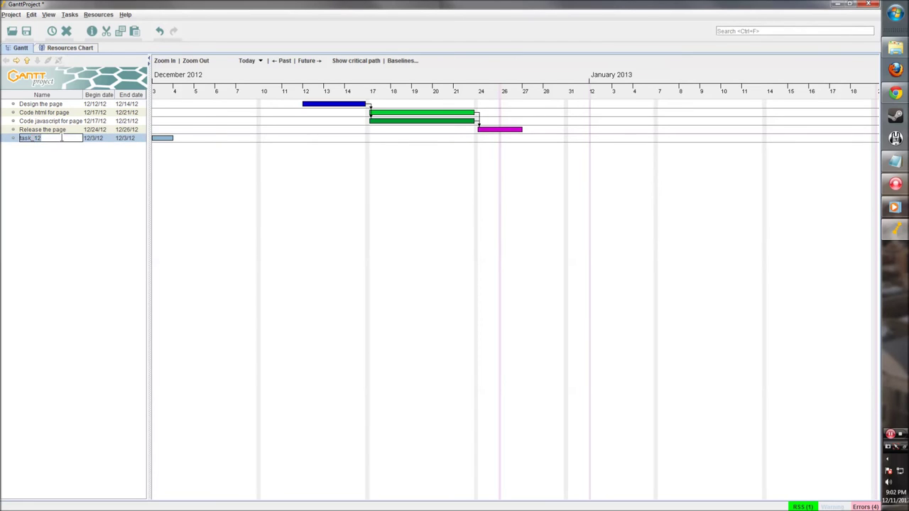
right_click(61, 142)
left_click(79, 154)
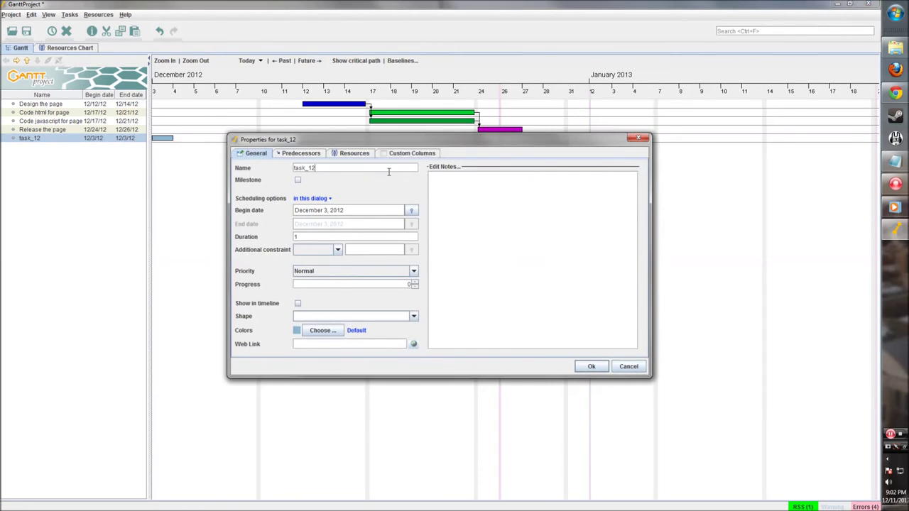
left_click_drag(341, 198, 247, 189)
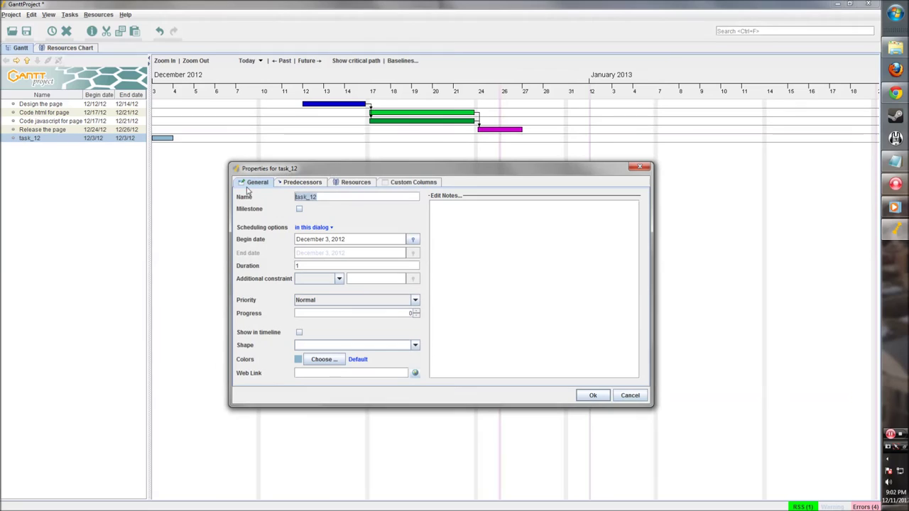
type("Website Complete")
left_click(299, 209)
left_click(315, 360)
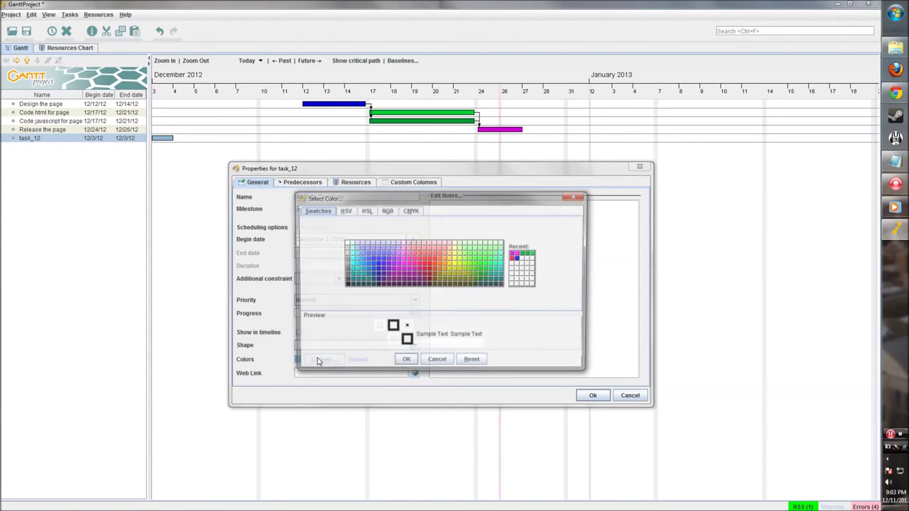
left_click(454, 272)
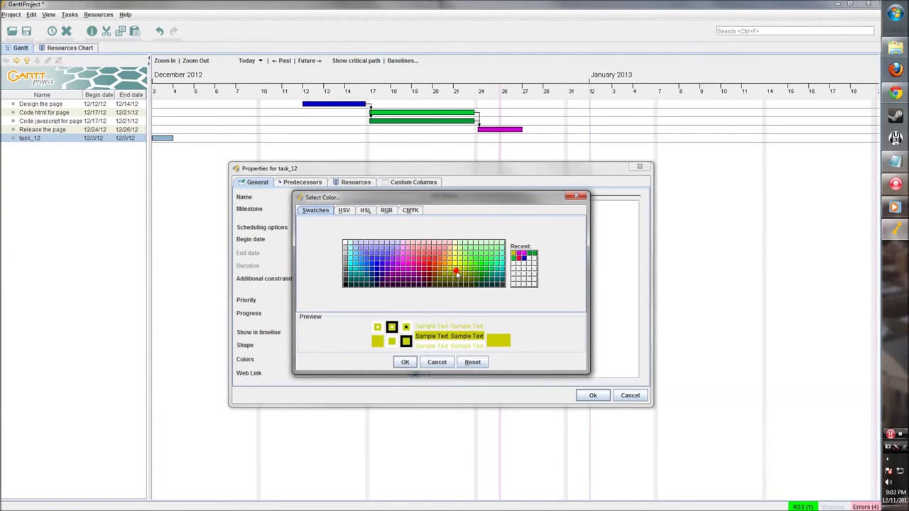
left_click(405, 362)
- Link Website Complete after Release the page, then set Design the page progress to about 62%
left_click(300, 184)
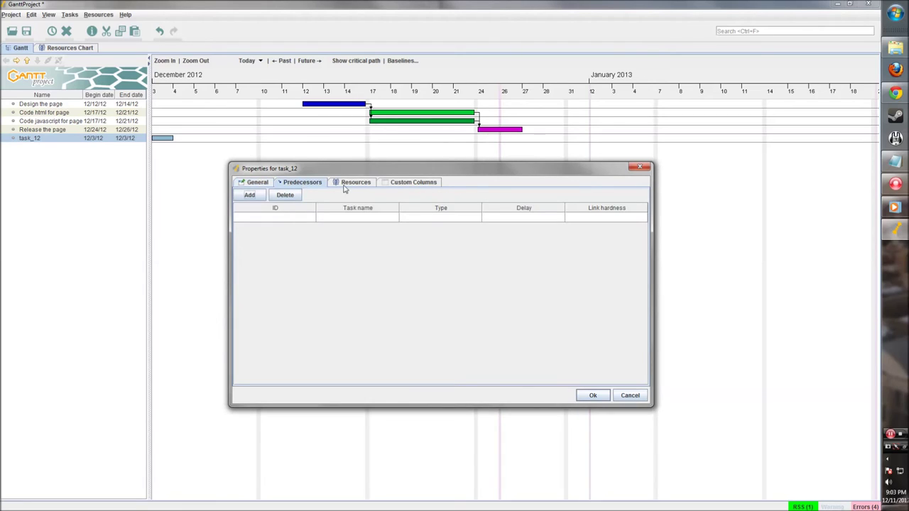
left_click(357, 223)
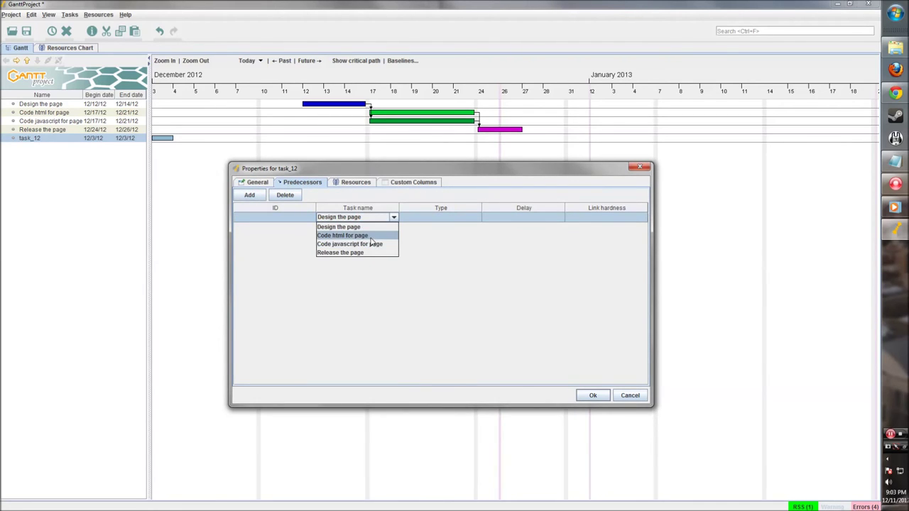
left_click(370, 240)
left_click(365, 217)
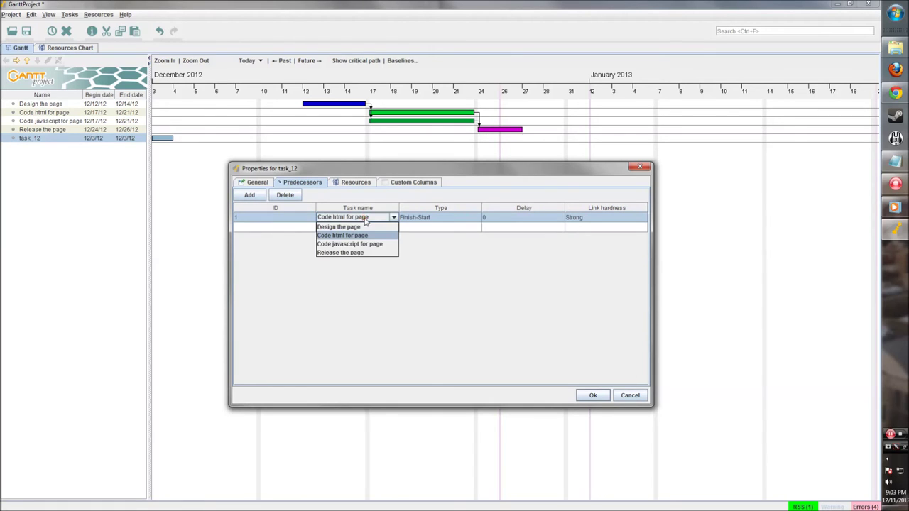
left_click(365, 217)
left_click(393, 218)
left_click(360, 252)
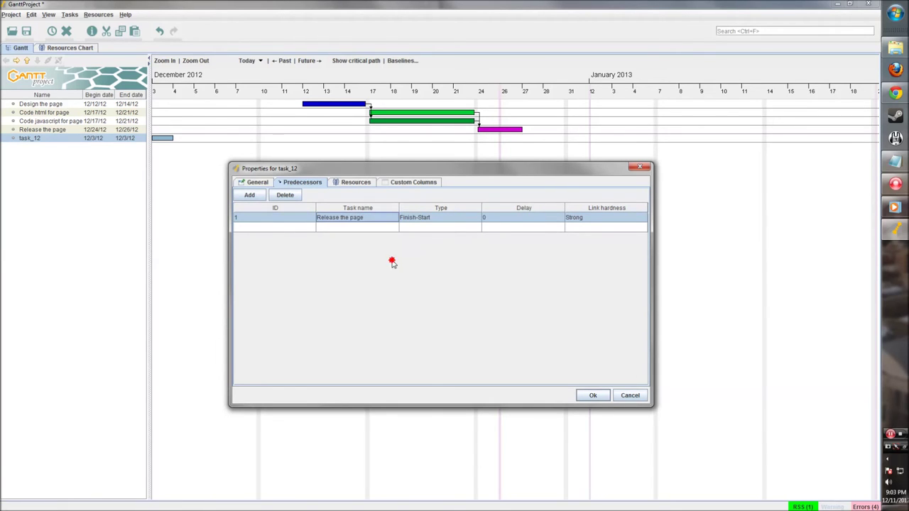
left_click(593, 395)
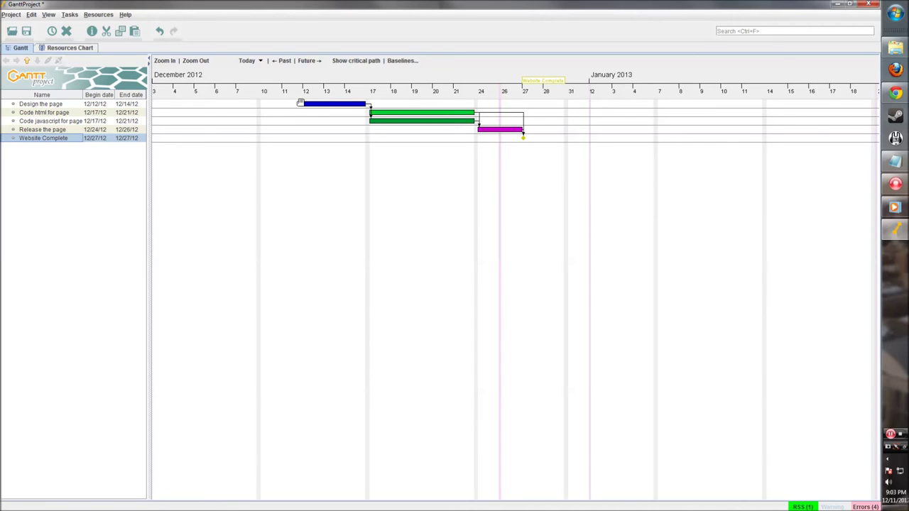
left_click_drag(301, 103, 368, 105)
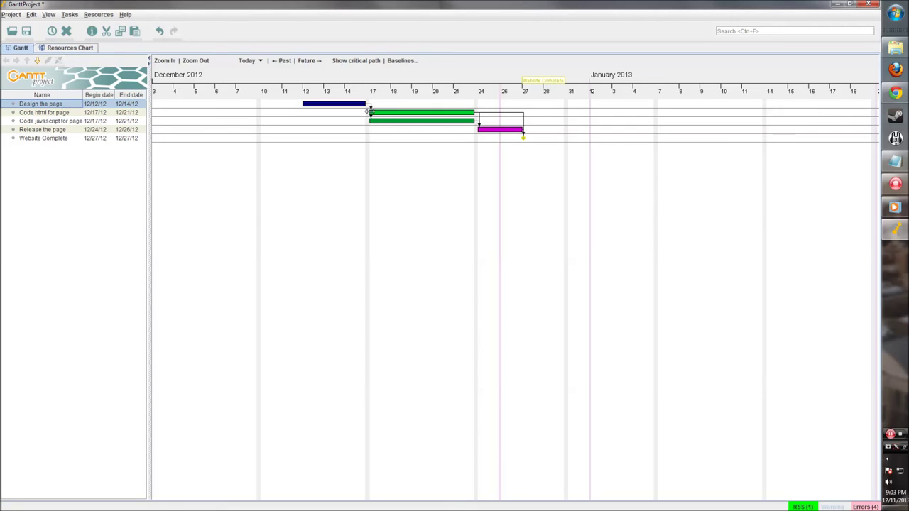
- Set Code javascript for page progress to about 46% and Code html for page to about 56%
left_click_drag(368, 121, 420, 123)
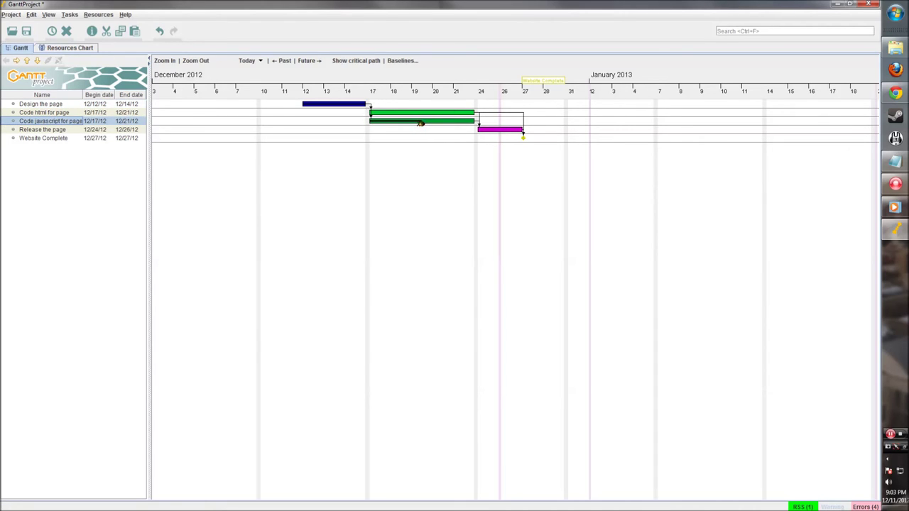
left_click(369, 112)
left_click_drag(368, 112, 430, 116)
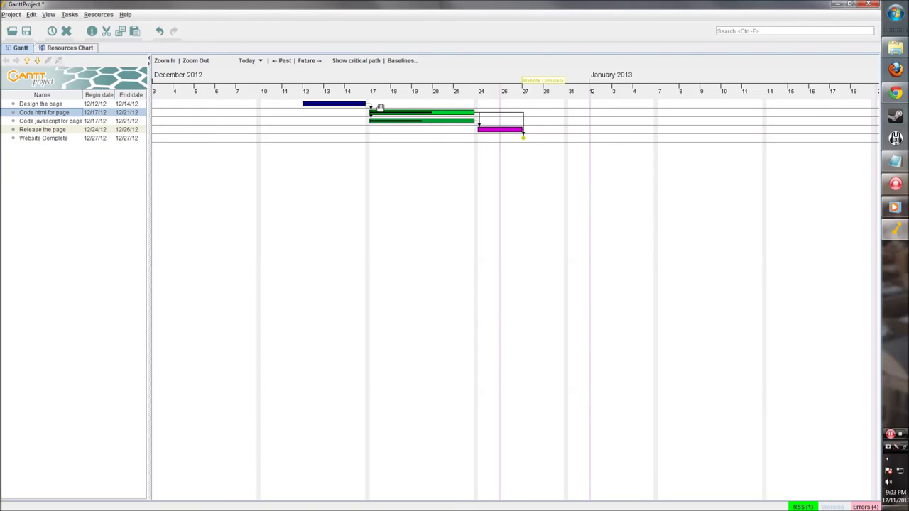
scroll(376, 117, "up", 4)
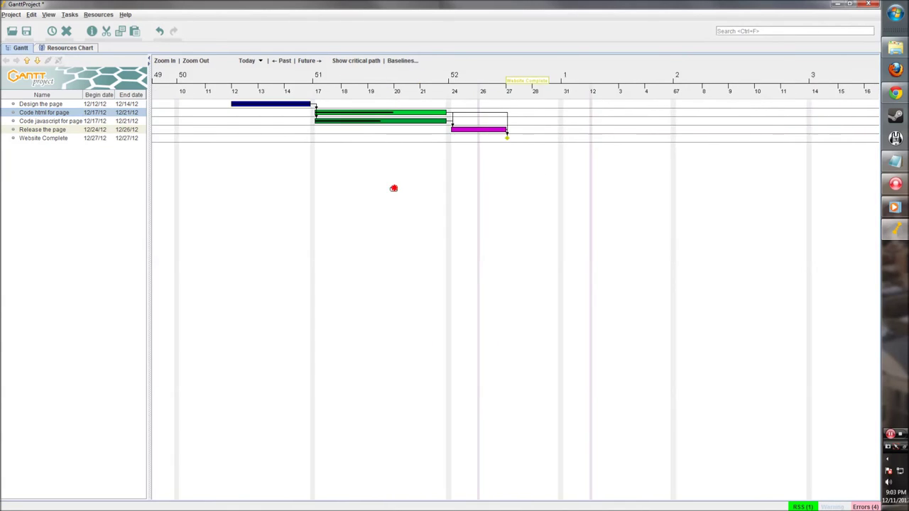
- Pan and scroll the timeline to show Week 49 onwards with the task bars in view
left_click_drag(314, 166, 451, 177)
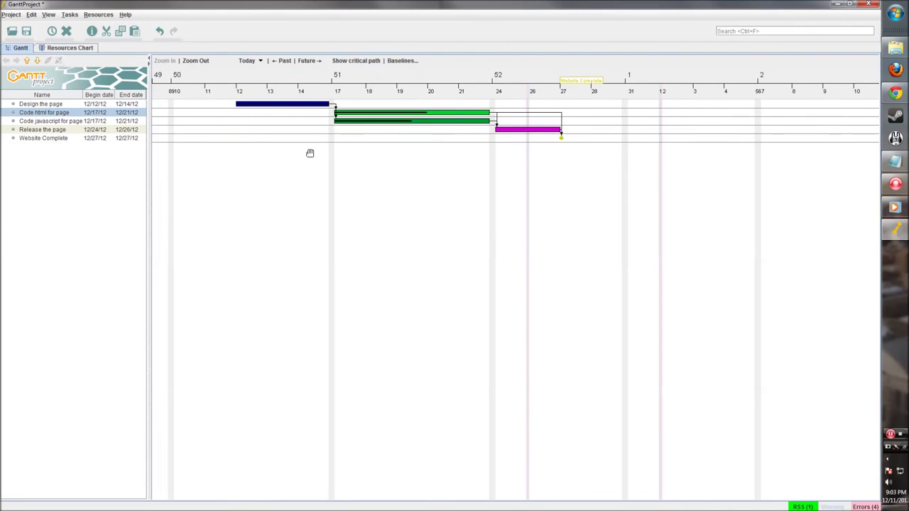
left_click_drag(311, 151, 349, 177)
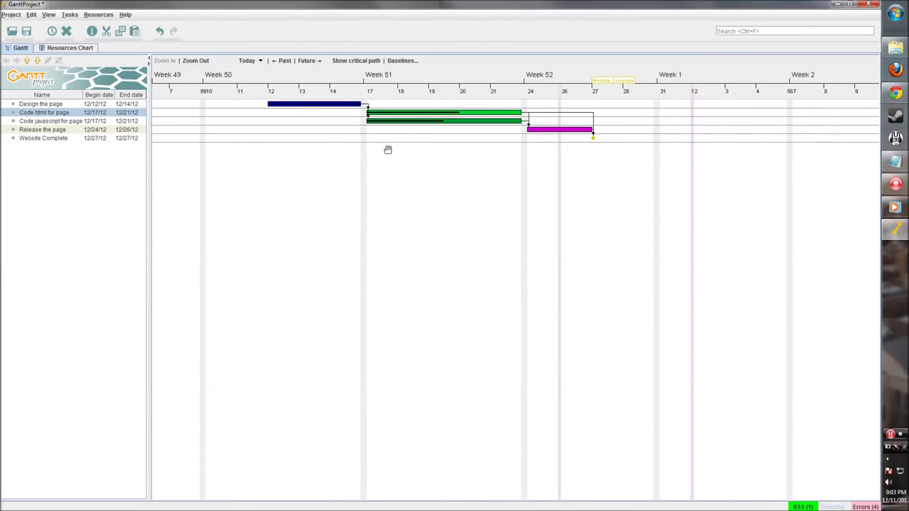
scroll(432, 151, "down", 5)
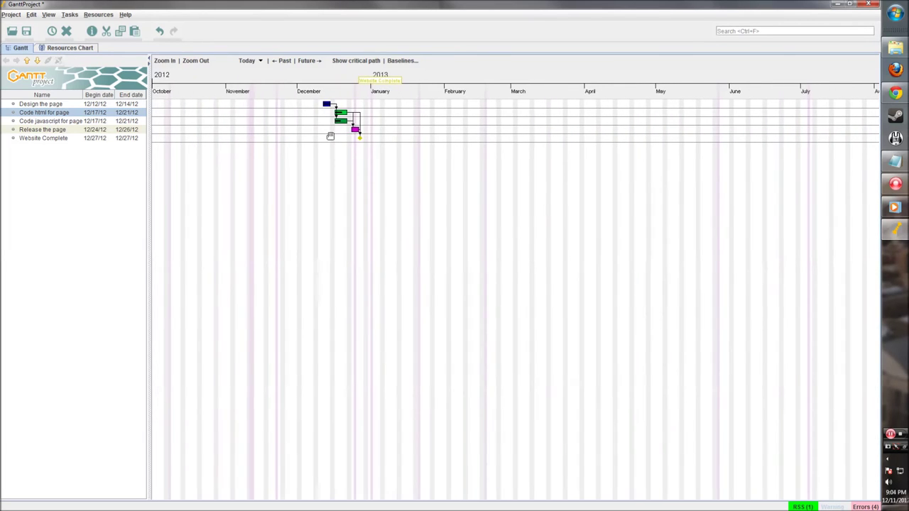
left_click_drag(330, 136, 416, 178)
scroll(378, 121, "up", 4)
scroll(355, 137, "up", 1)
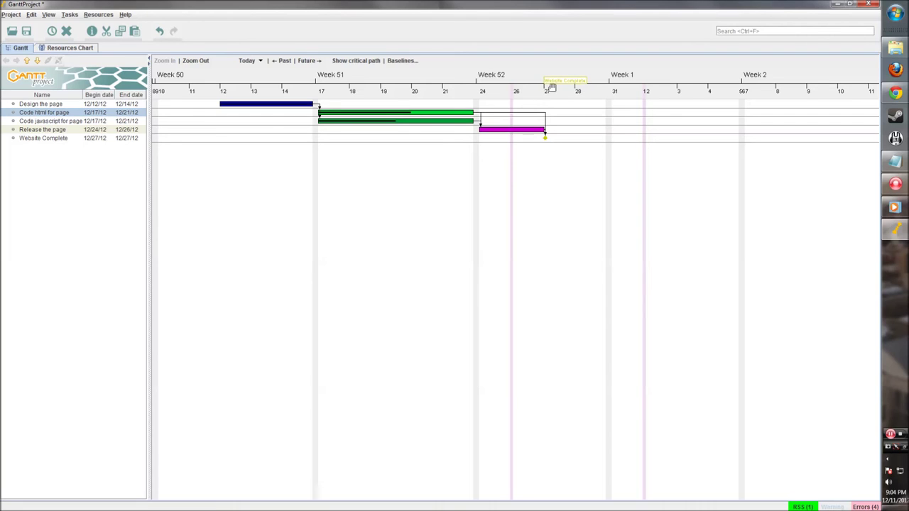
left_click_drag(465, 203, 528, 152)
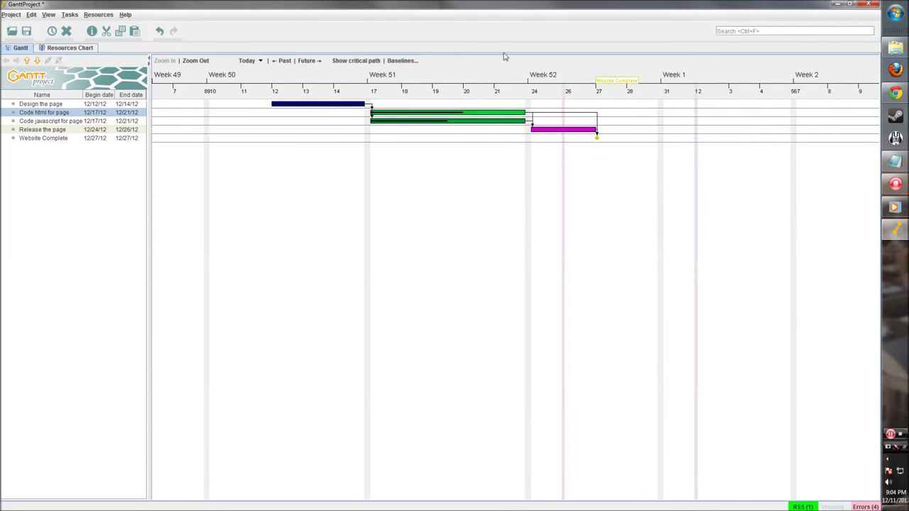
- Toggle the critical path on and off again, then switch to the Resources Chart
left_click(348, 62)
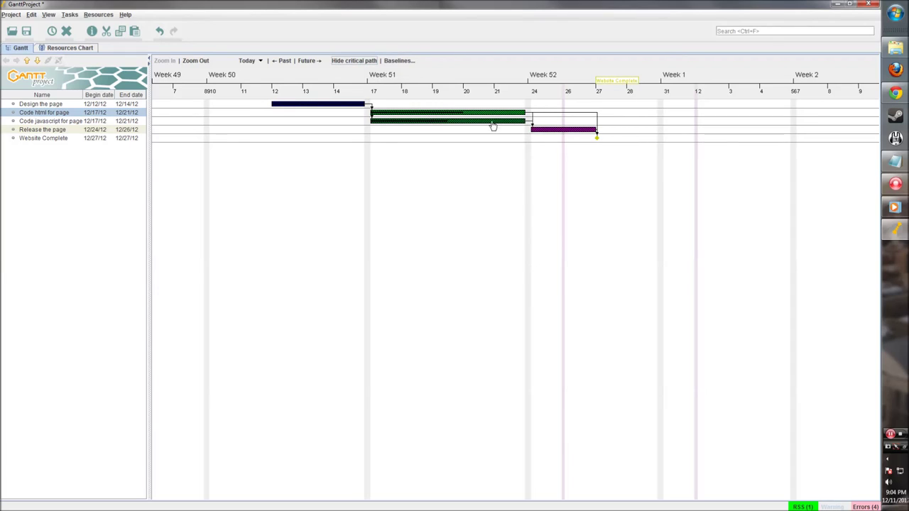
left_click(352, 61)
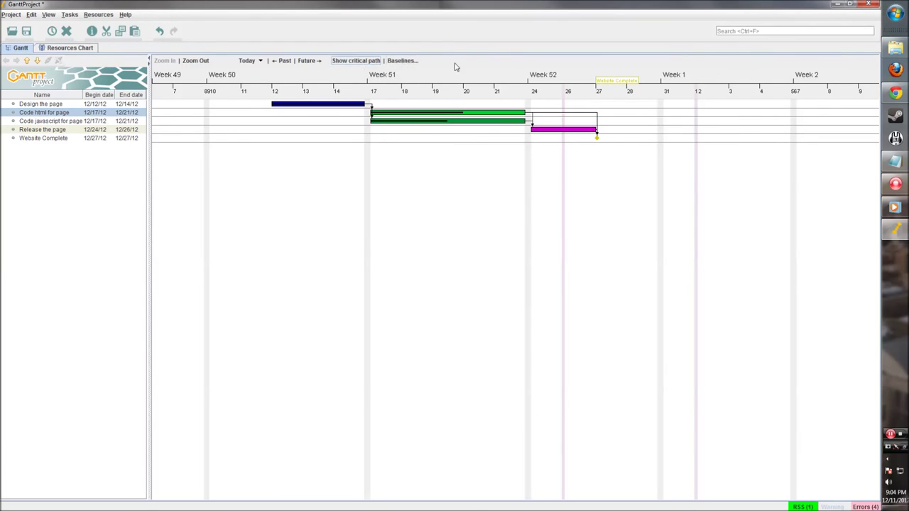
left_click_drag(315, 177, 325, 177)
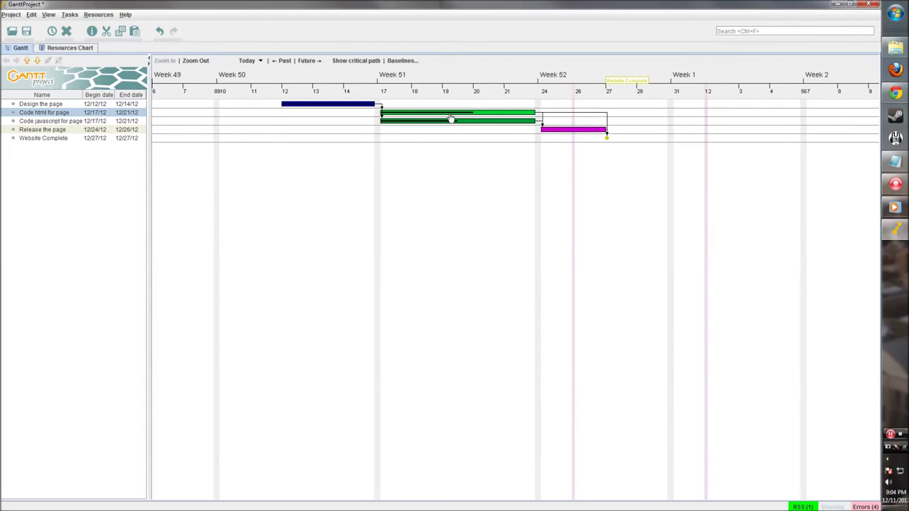
left_click(63, 48)
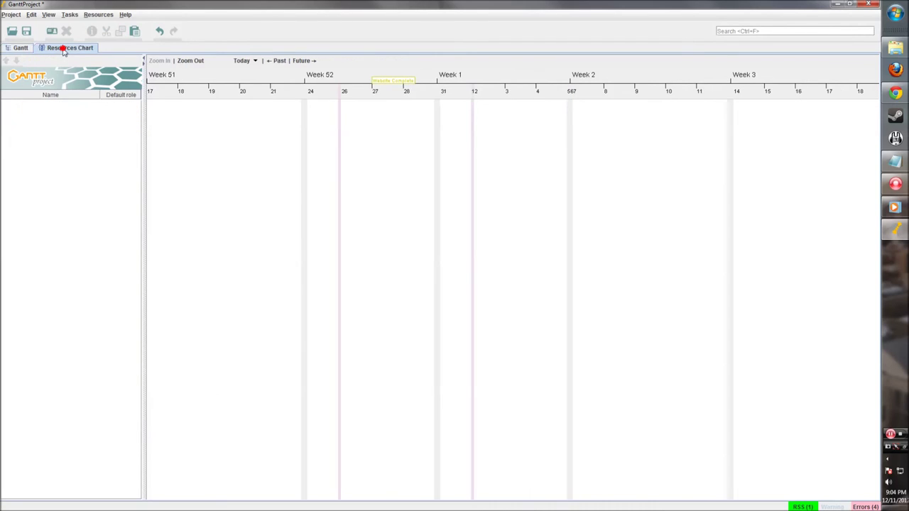
- Create the first resource with its name and the default role developer
right_click(35, 117)
left_click(47, 122)
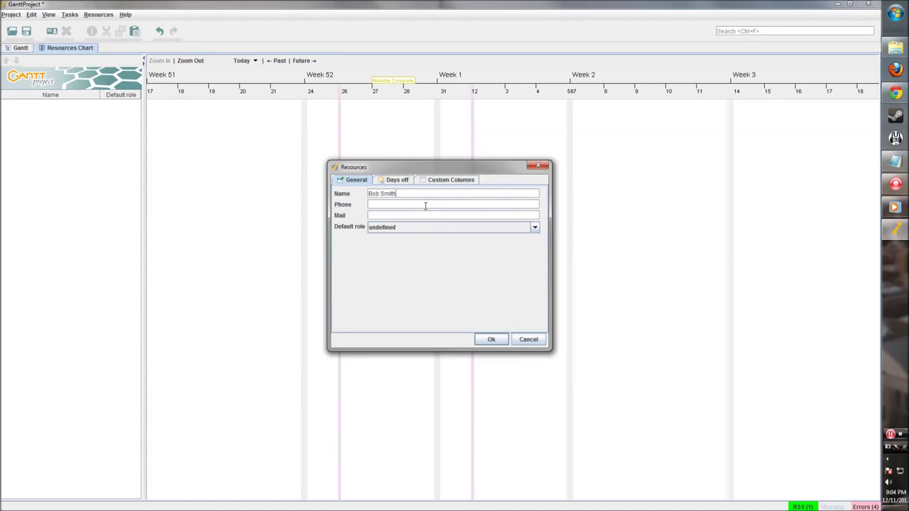
left_click(396, 229)
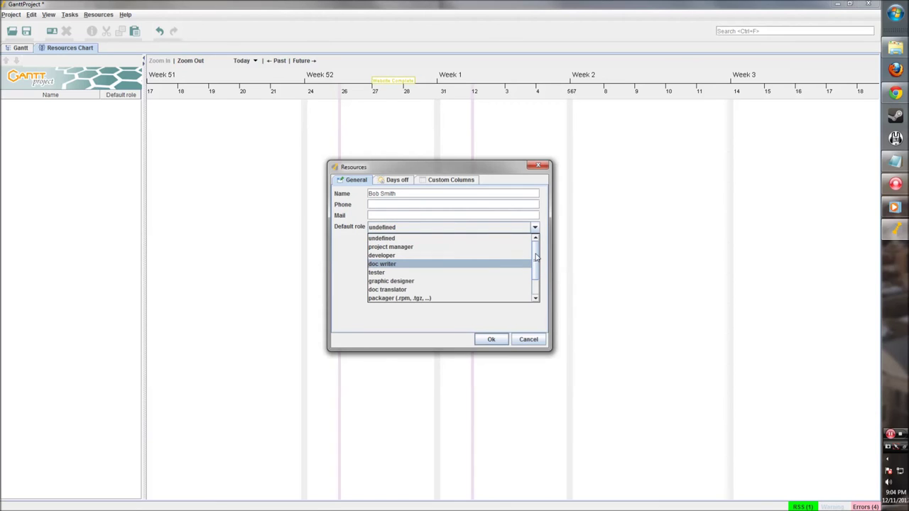
mouse_move(536, 260)
left_mouse_down()
mouse_move(534, 284)
mouse_move(538, 243)
mouse_move(538, 252)
left_mouse_up()
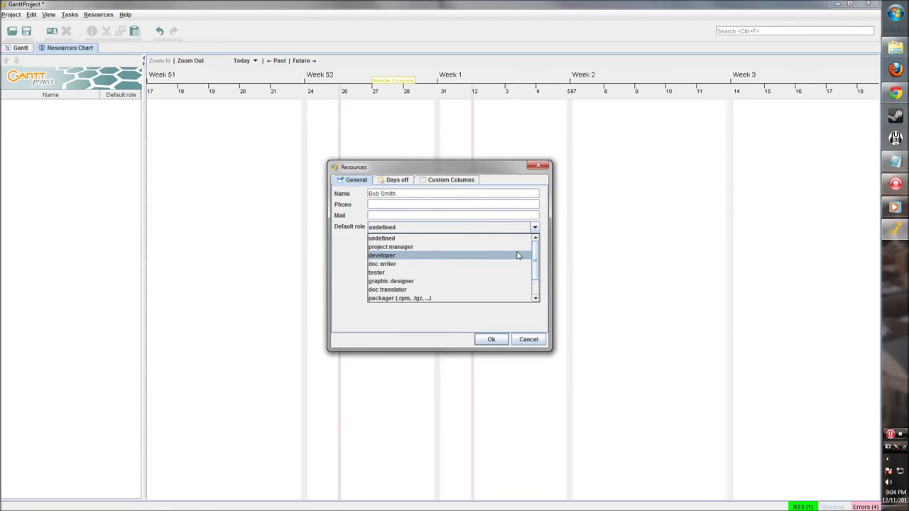
left_click(406, 257)
left_click(400, 182)
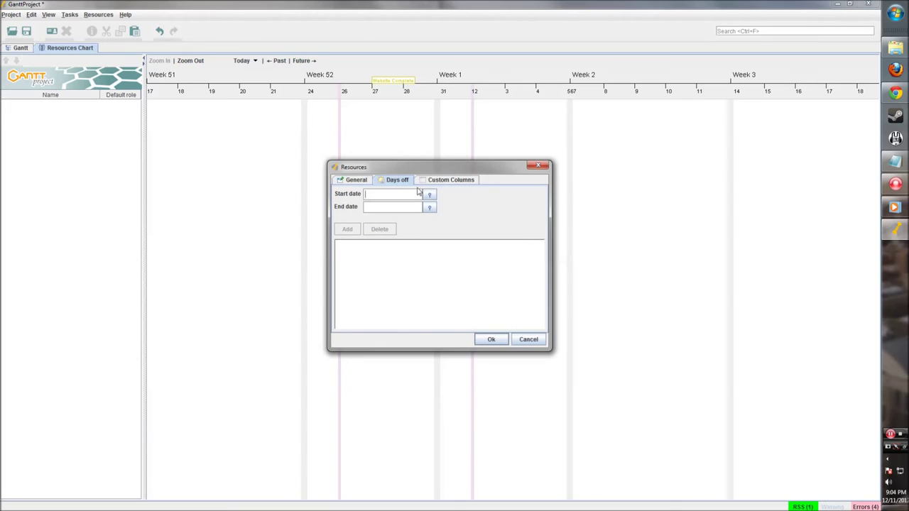
left_click(440, 183)
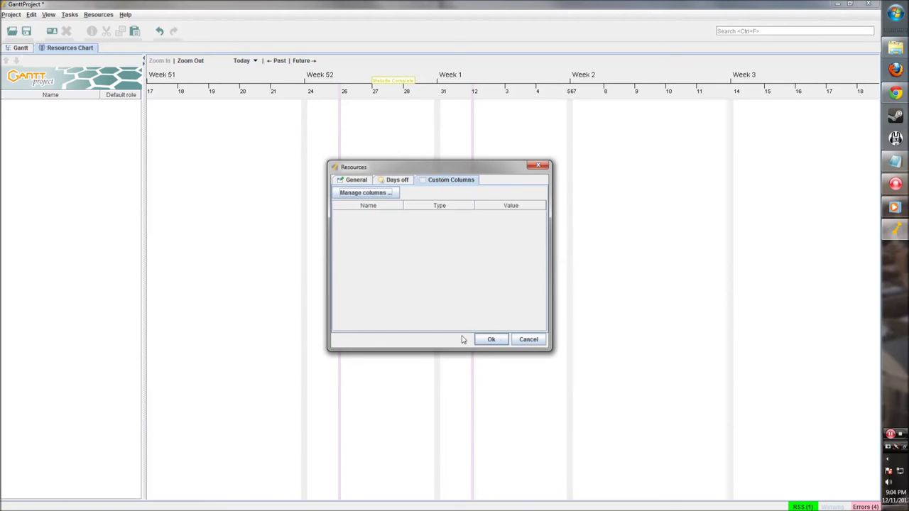
left_click(489, 339)
- Add a second resource, entering the person's name, with the default role project manager
right_click(63, 125)
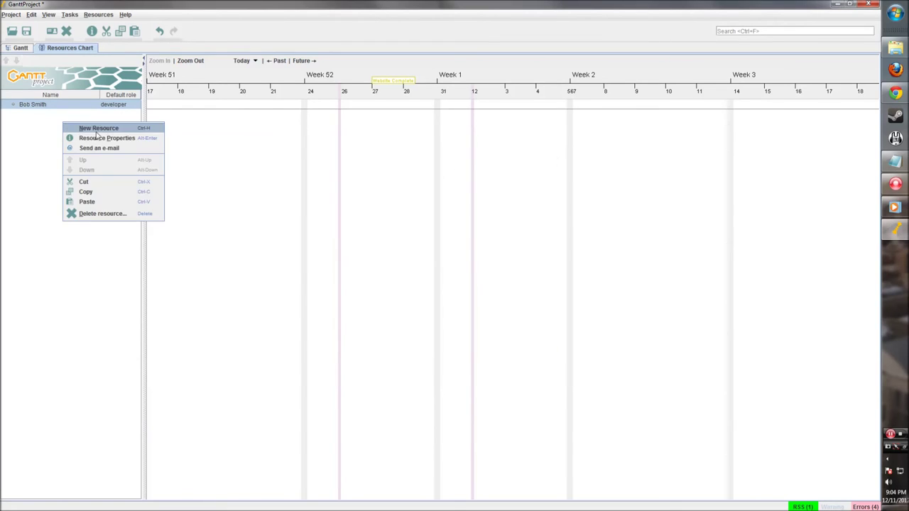
left_click(98, 129)
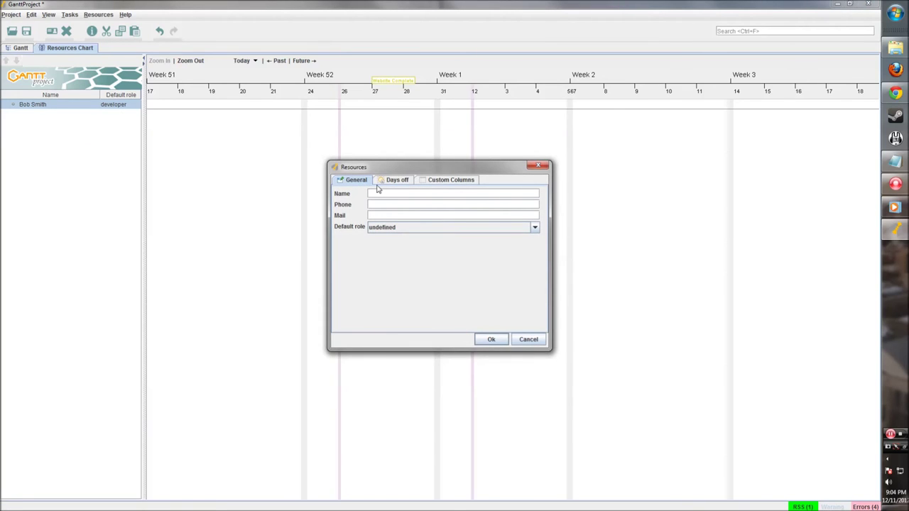
type("Bill Brown")
left_click(370, 229)
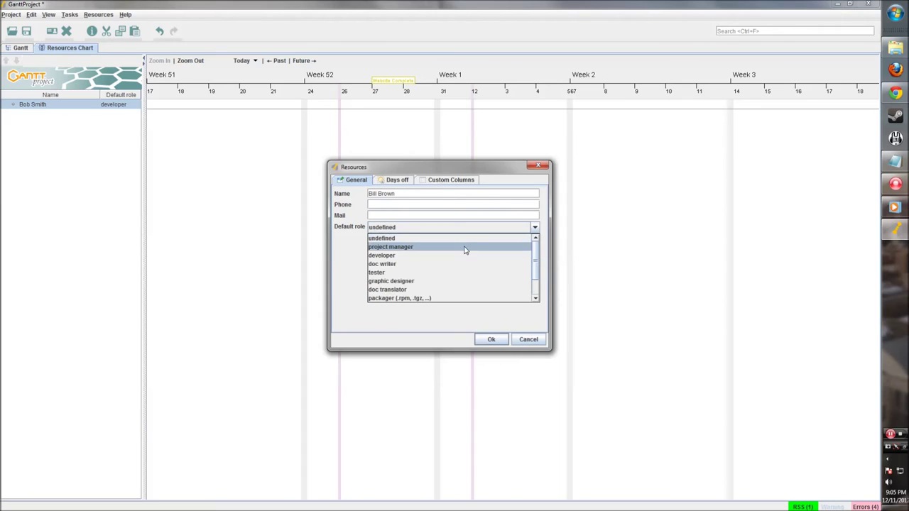
left_click(409, 248)
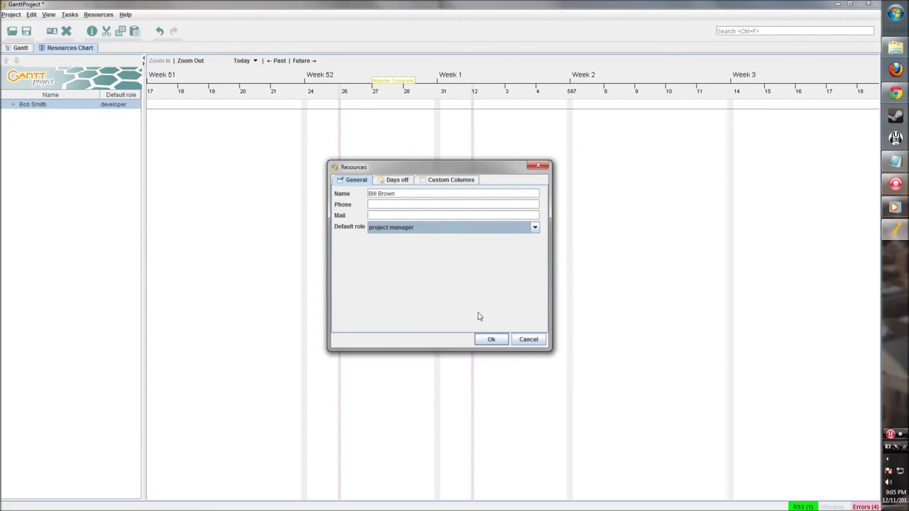
left_click(489, 340)
- Add a third resource with the default role web designer
right_click(73, 151)
left_click(139, 156)
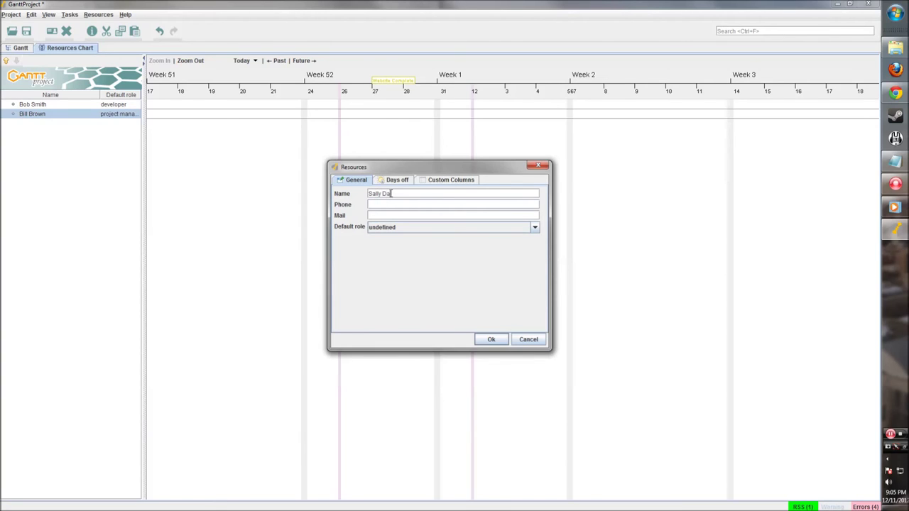
left_click(419, 227)
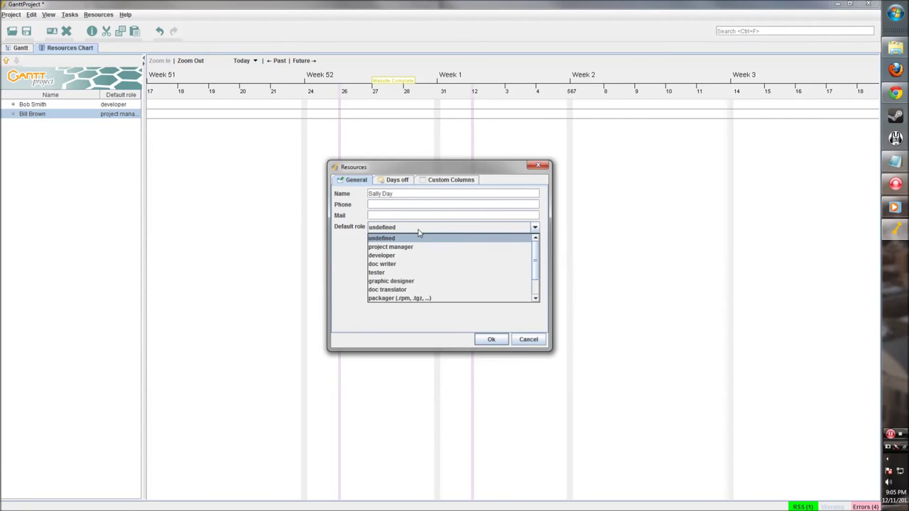
scroll(455, 277, "down", 2)
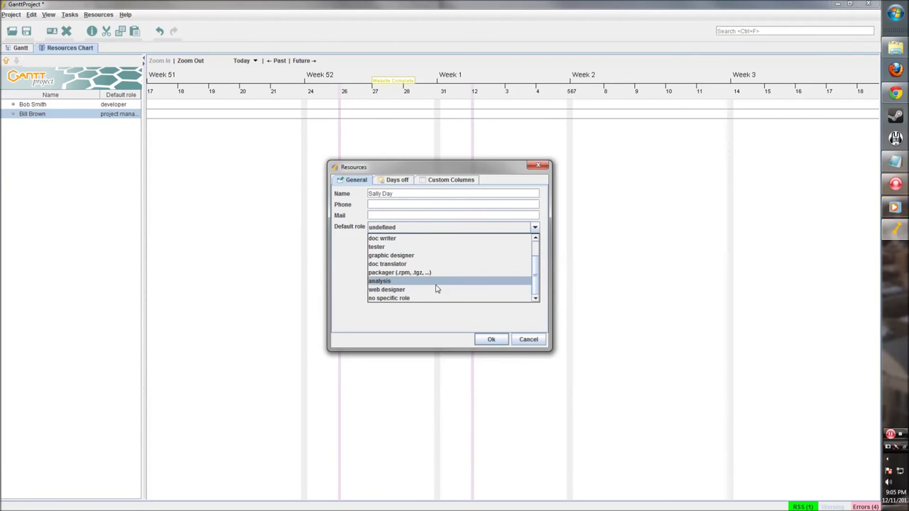
scroll(436, 289, "up", 1)
scroll(436, 289, "down", 1)
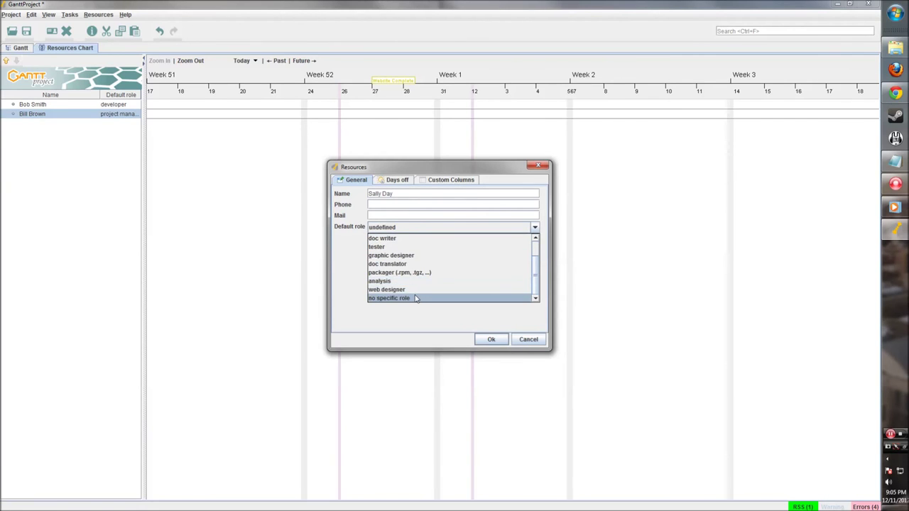
left_click(413, 289)
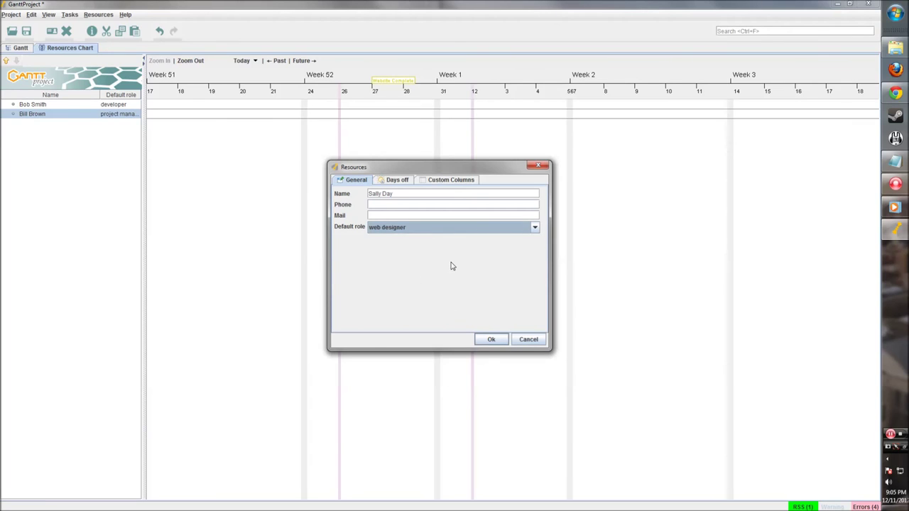
left_click(490, 340)
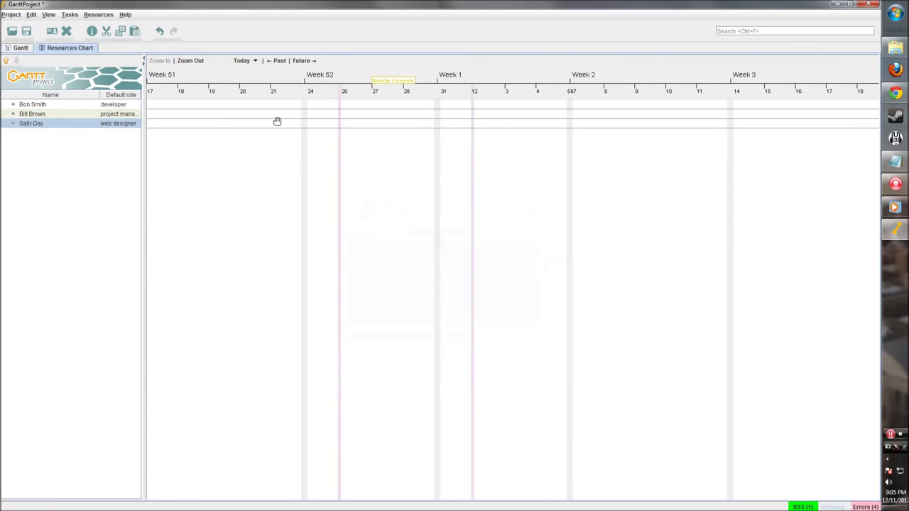
- Assign the web designer resource to Design the page as coordinator at 100 units
left_click(73, 122)
left_click(27, 50)
double_click(331, 107)
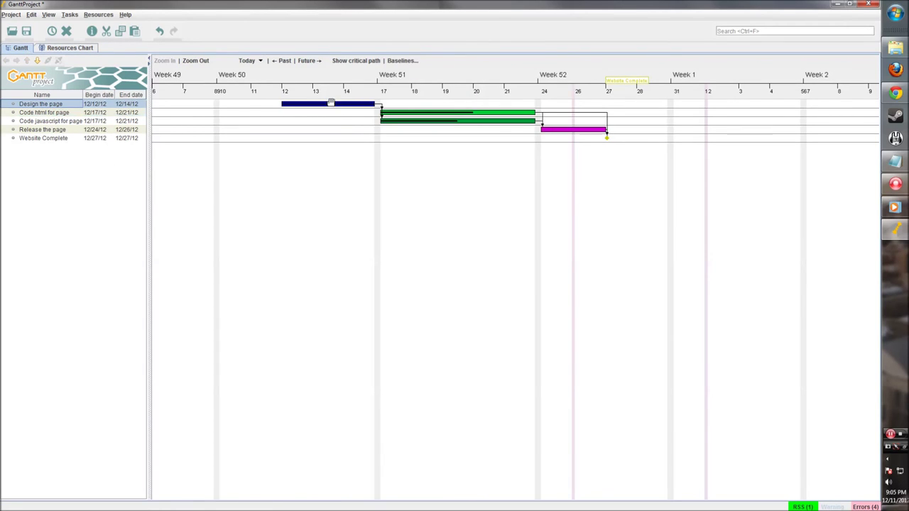
left_click(357, 154)
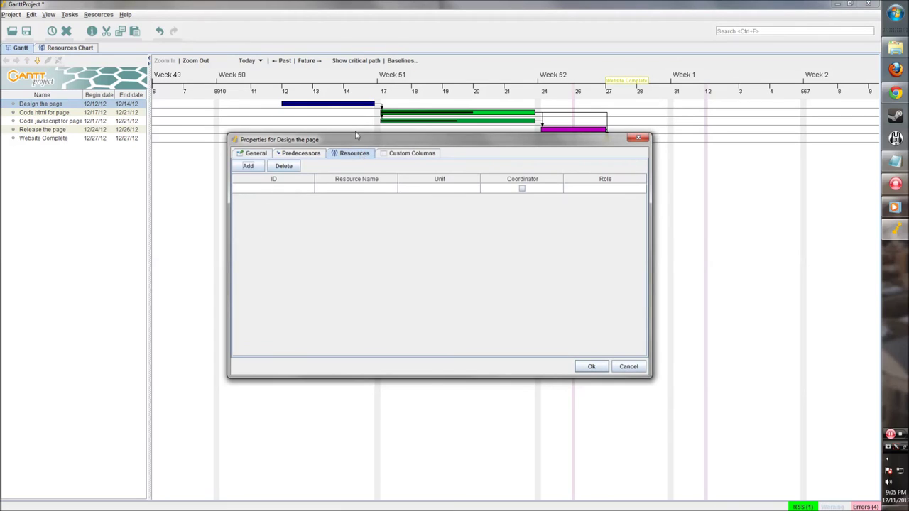
left_click(248, 166)
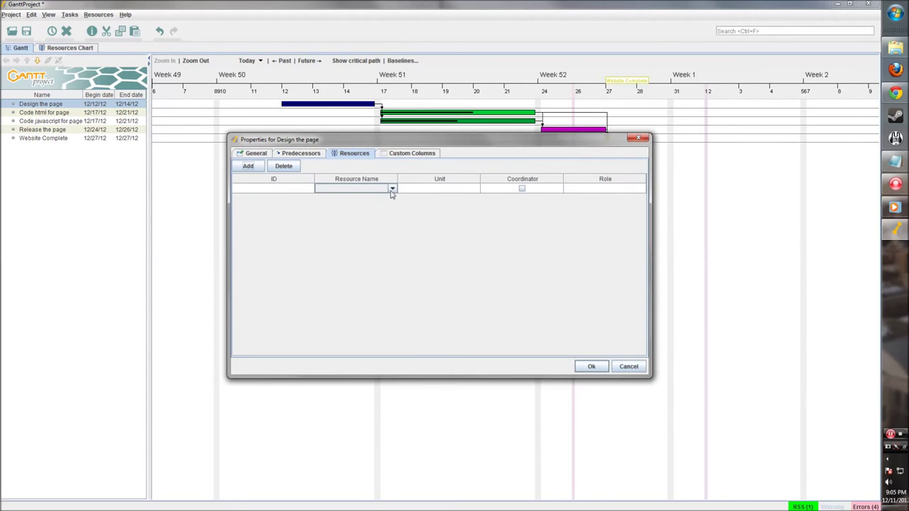
left_click(390, 190)
left_click(365, 215)
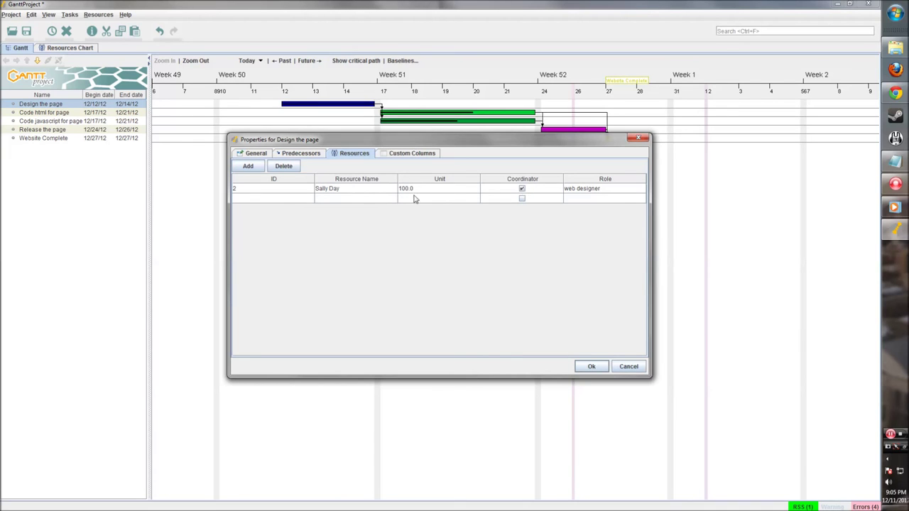
left_click(588, 365)
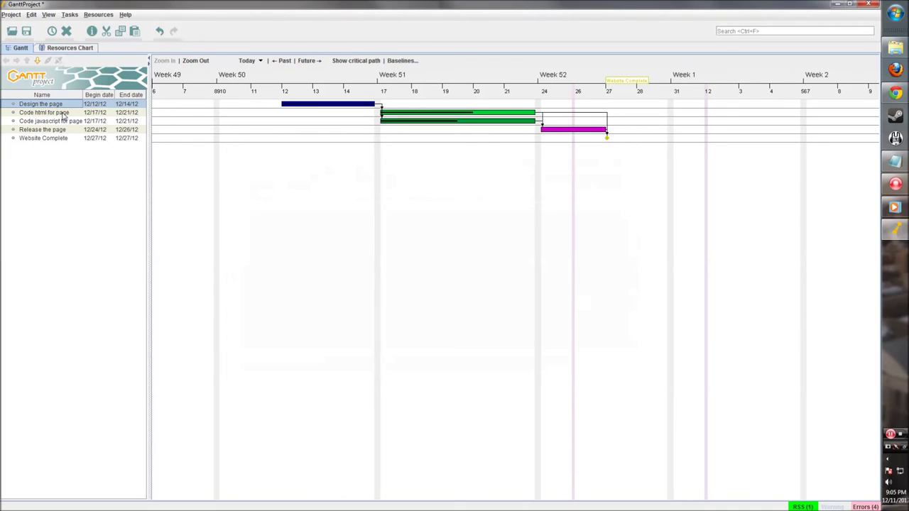
- Start a resource assignment on Code html for page, abandon it, and check the developer's default role
left_click(62, 115)
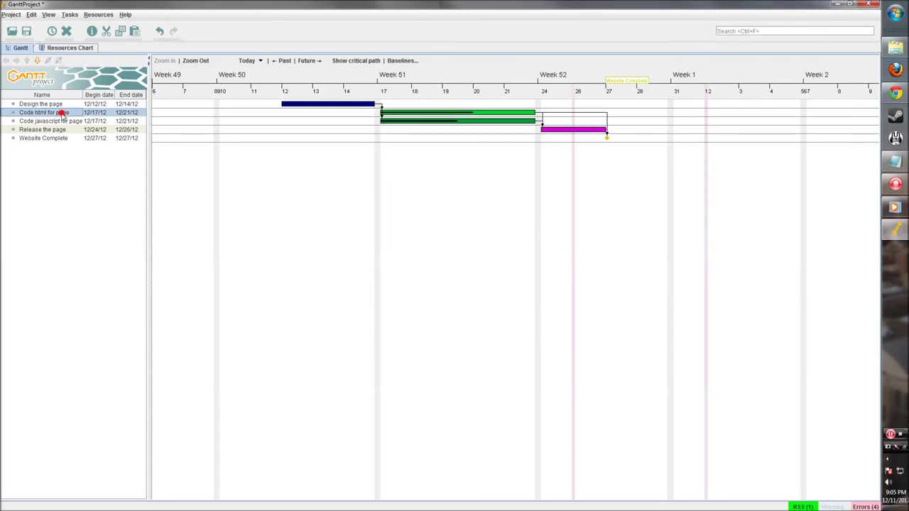
right_click(68, 113)
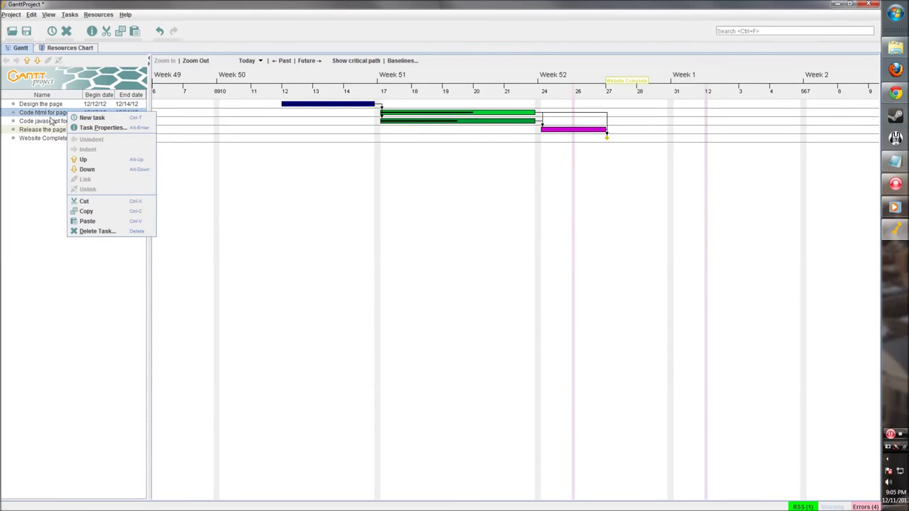
left_click(428, 128)
left_click(431, 116)
double_click(431, 116)
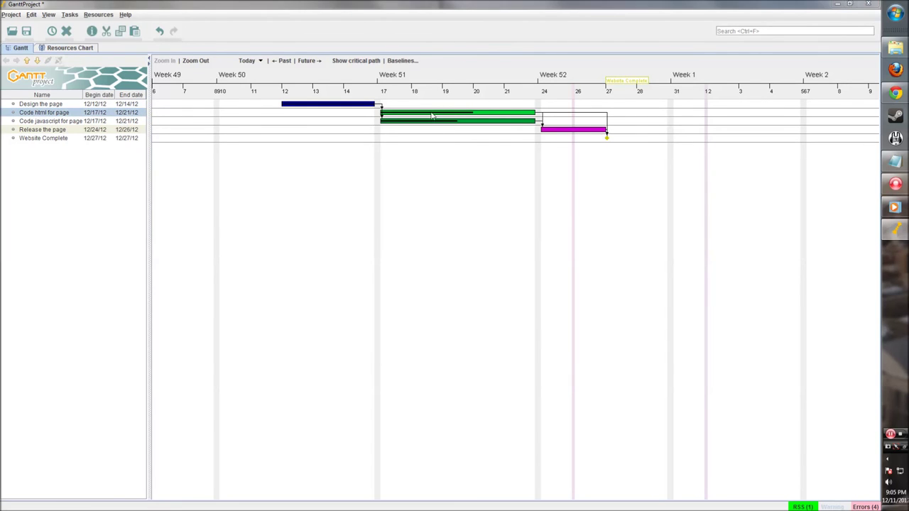
left_click(347, 153)
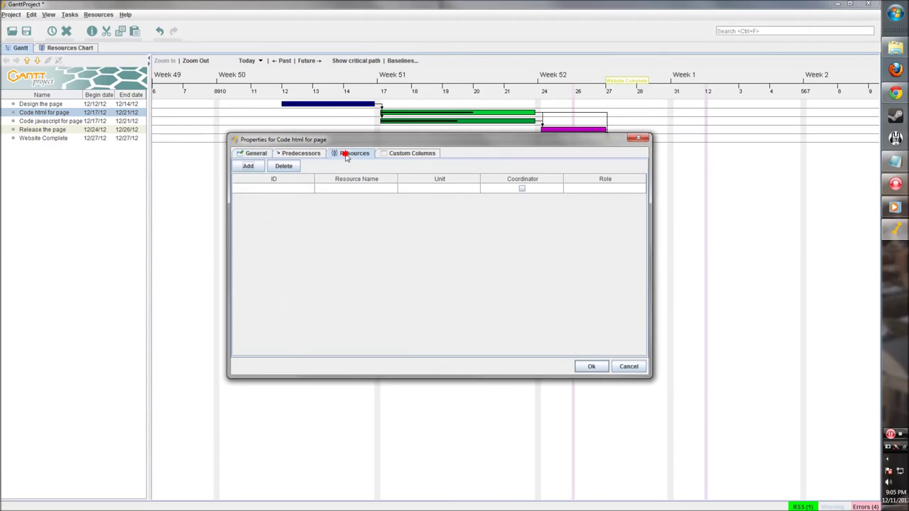
left_click(250, 166)
left_click(361, 188)
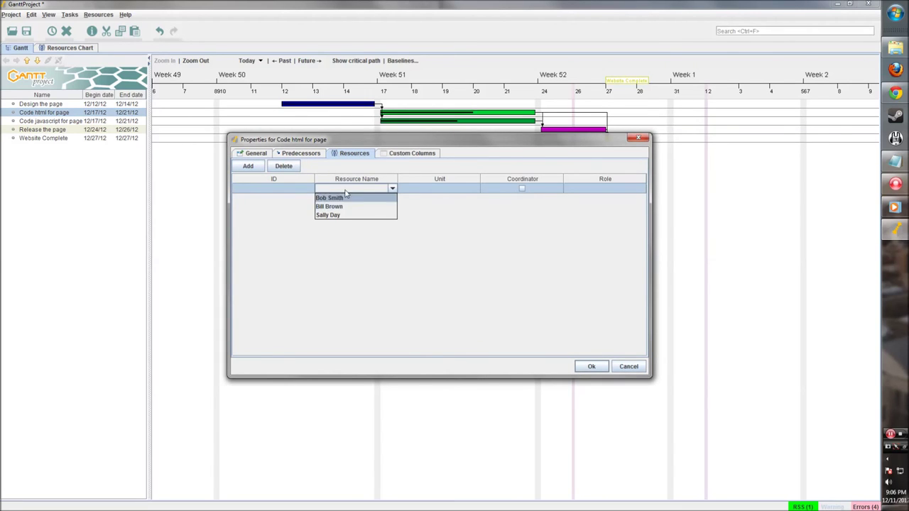
left_click(632, 367)
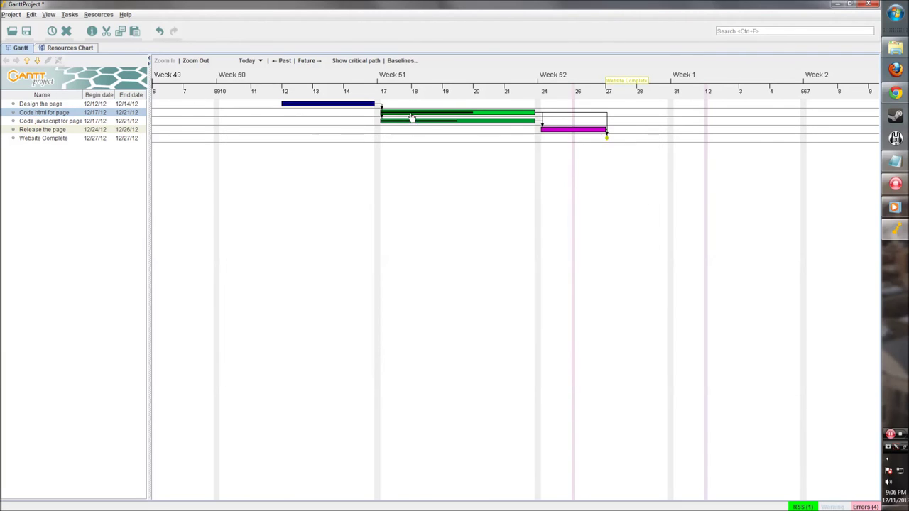
left_click(79, 49)
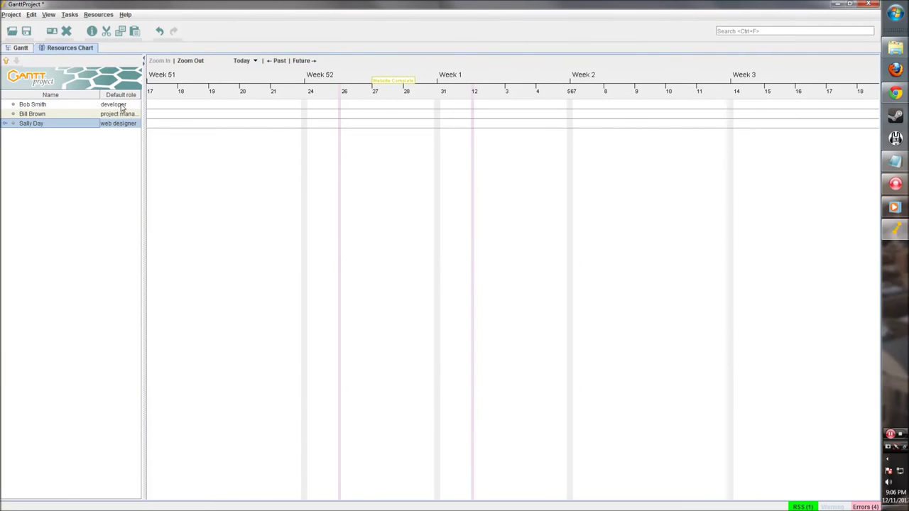
left_click(121, 105)
left_click(19, 48)
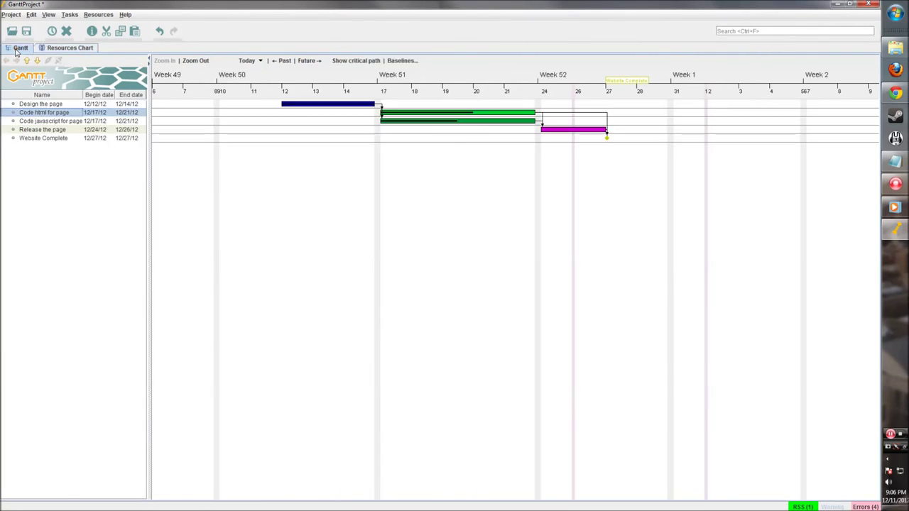
- Assign the developer to Code html for page at 50 units instead of 100
left_click(72, 113)
double_click(441, 116)
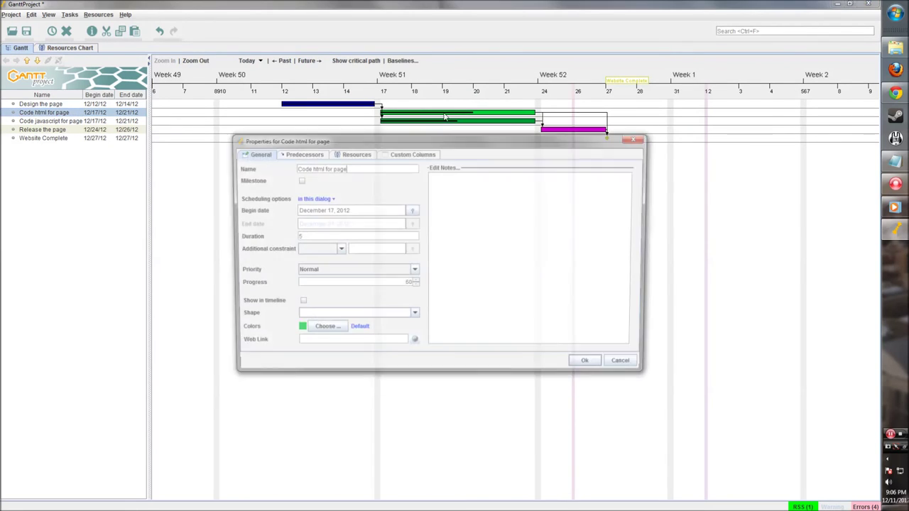
left_click(350, 155)
left_click(248, 165)
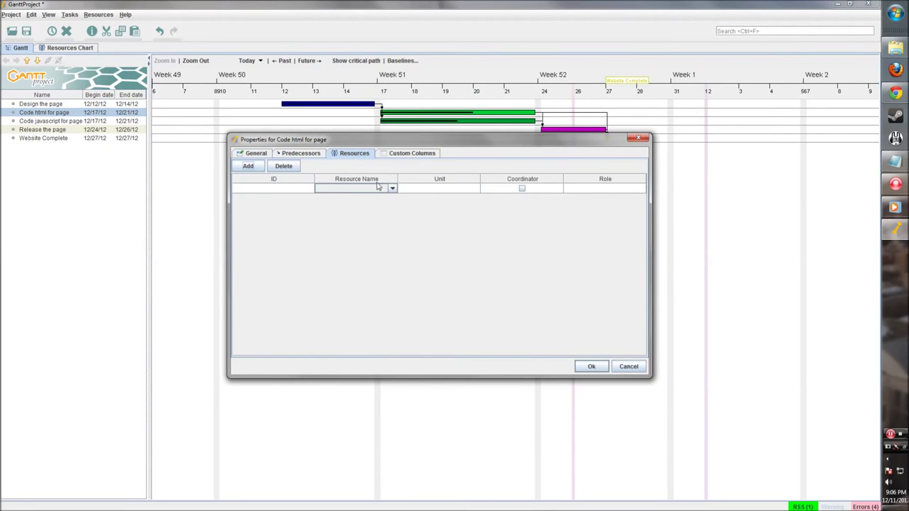
left_click(355, 188)
left_click(357, 199)
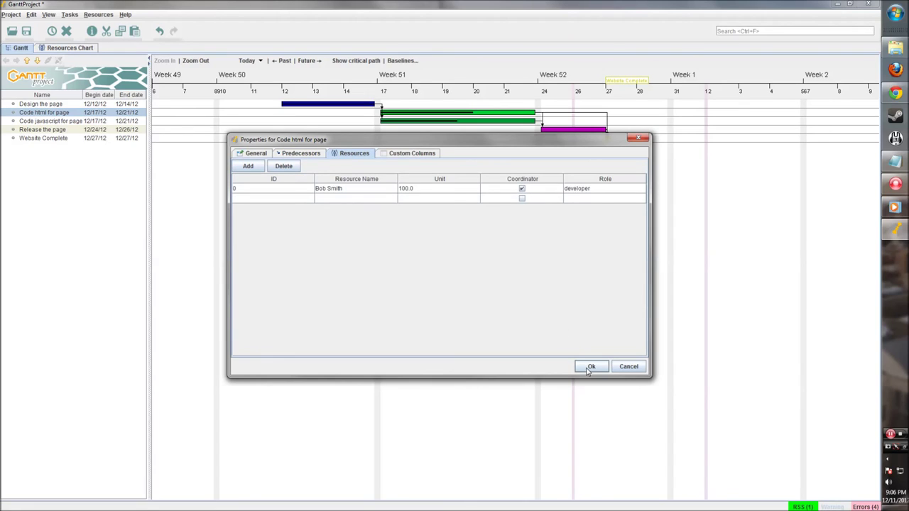
left_click(424, 189)
double_click(425, 189)
left_click_drag(425, 190, 384, 193)
type("50")
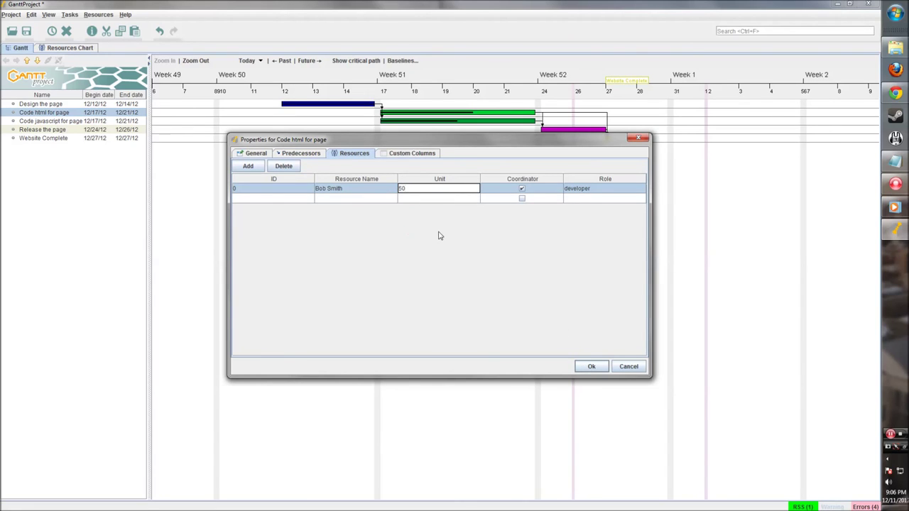
left_click(462, 197)
left_click(591, 366)
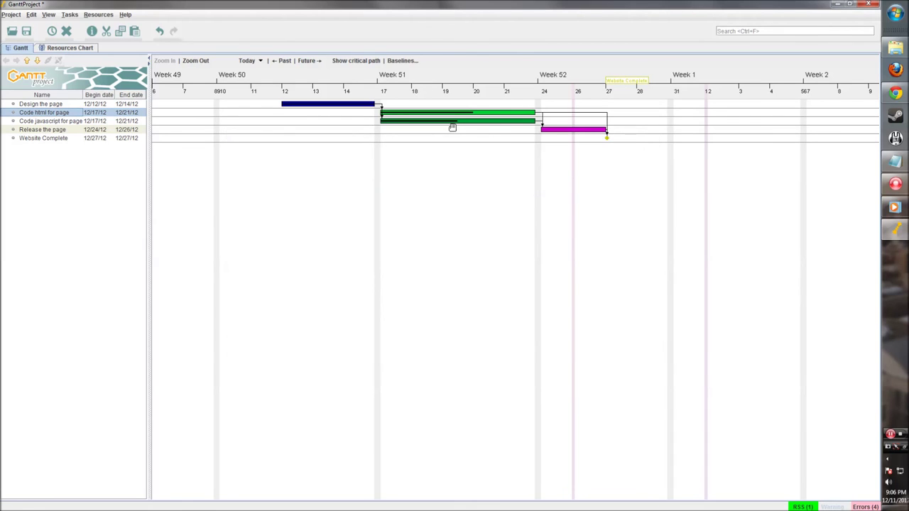
- Assign the developer to Code javascript for page at 50 units
double_click(432, 122)
left_click(347, 154)
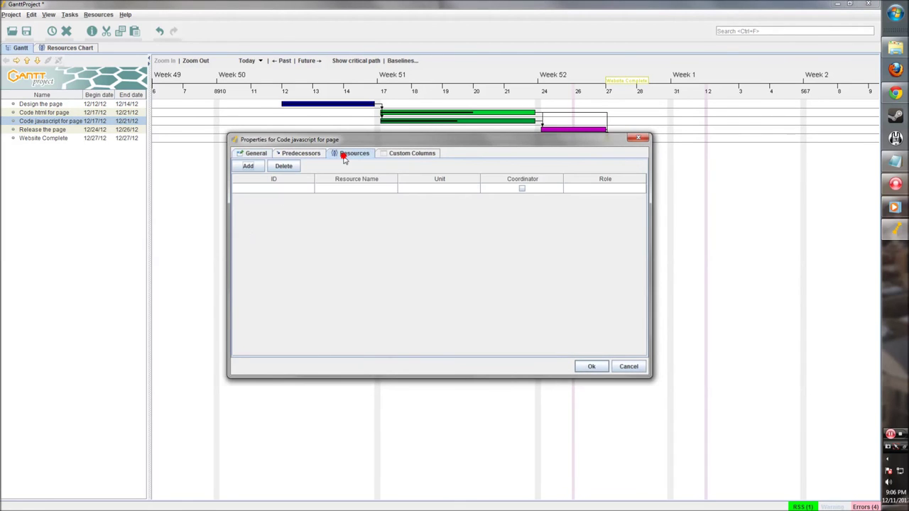
left_click(378, 188)
left_click(380, 190)
left_click(359, 199)
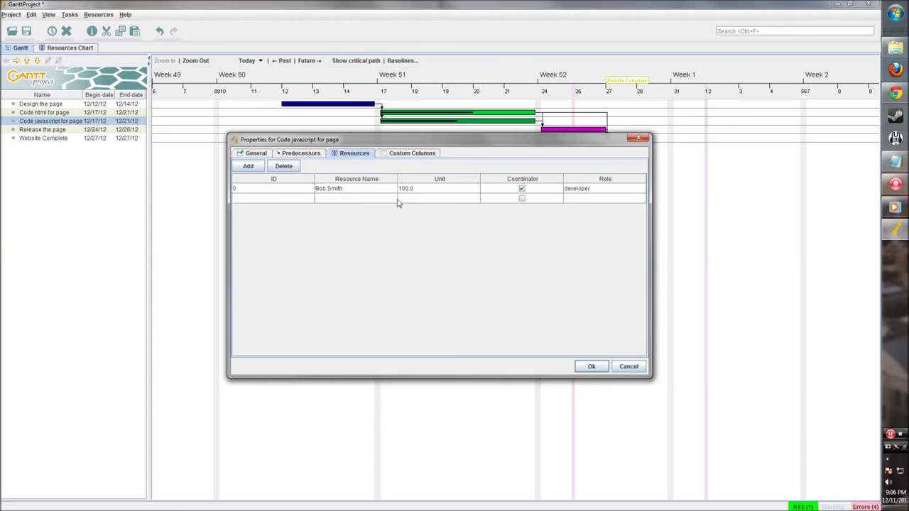
double_click(457, 189)
left_click_drag(457, 188, 369, 186)
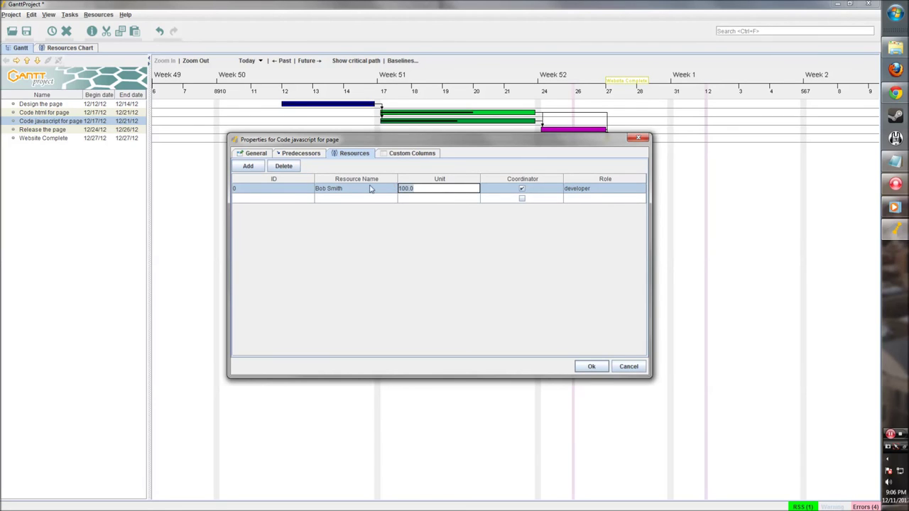
type("50")
left_click(491, 183)
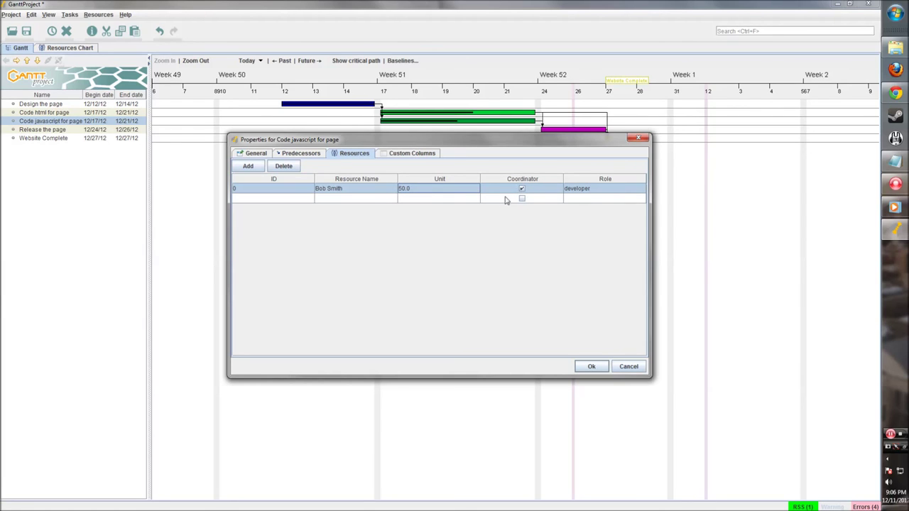
left_click(591, 367)
- Assign the project manager to Release the page at the default 100 units, then widen the table columns
left_click(561, 134)
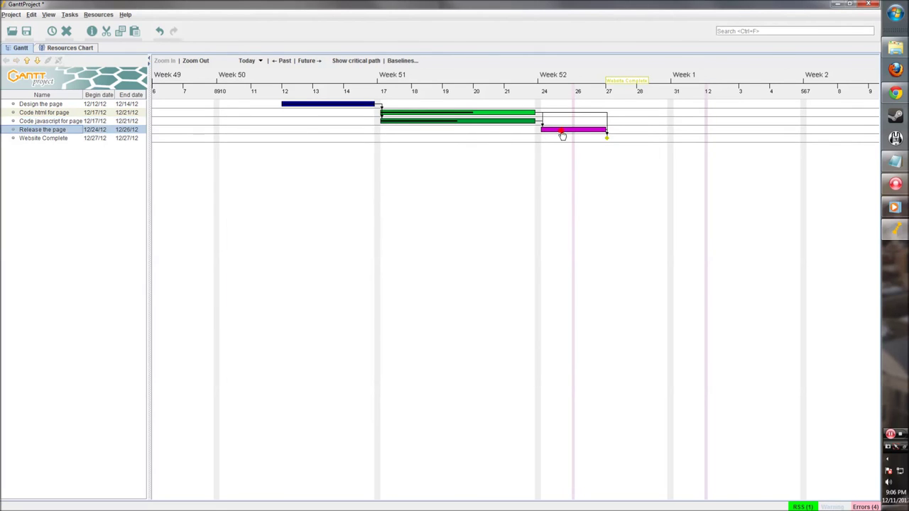
double_click(562, 133)
left_click(348, 153)
left_click(250, 166)
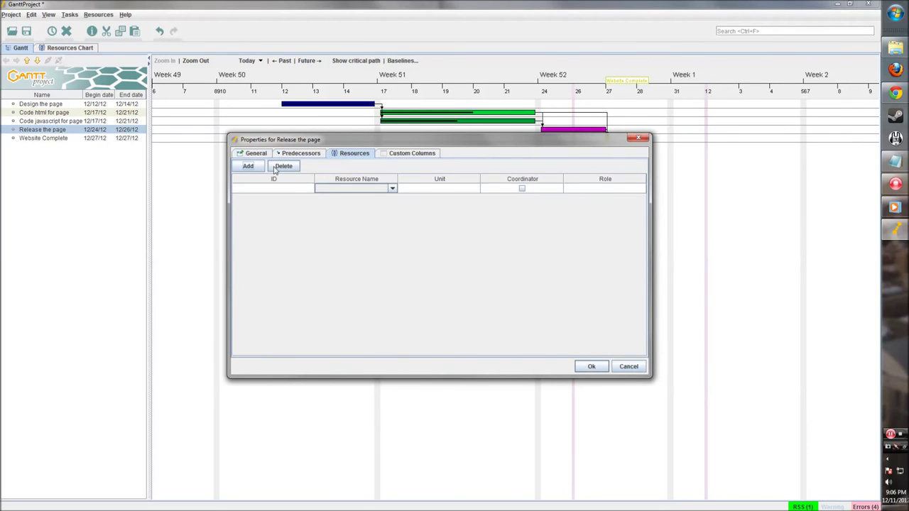
left_click(371, 189)
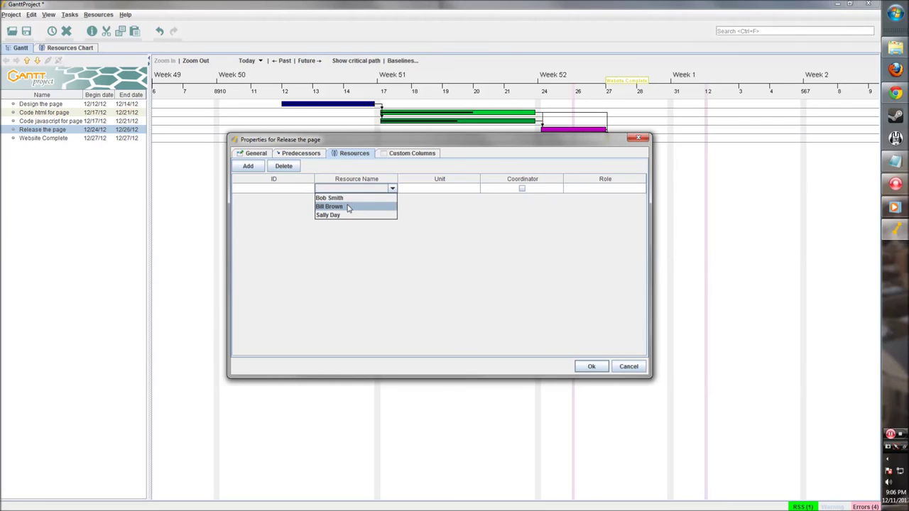
left_click(348, 206)
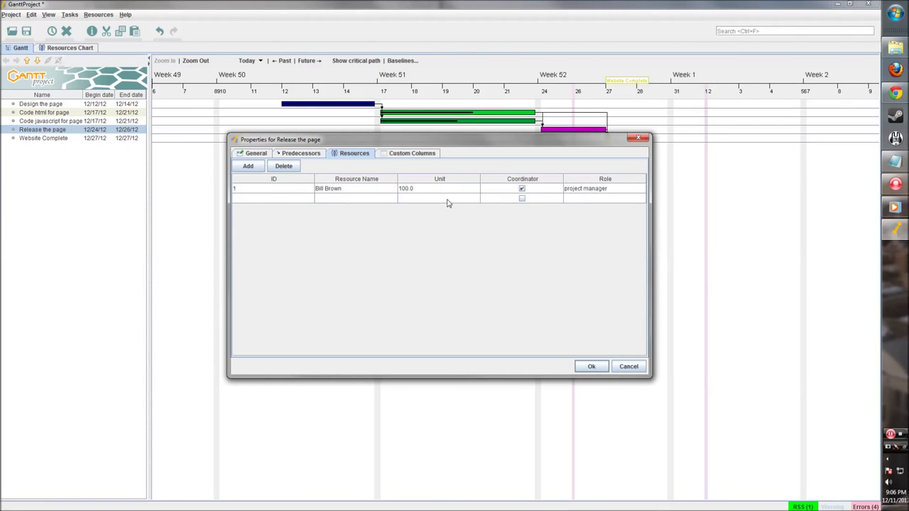
left_click(584, 366)
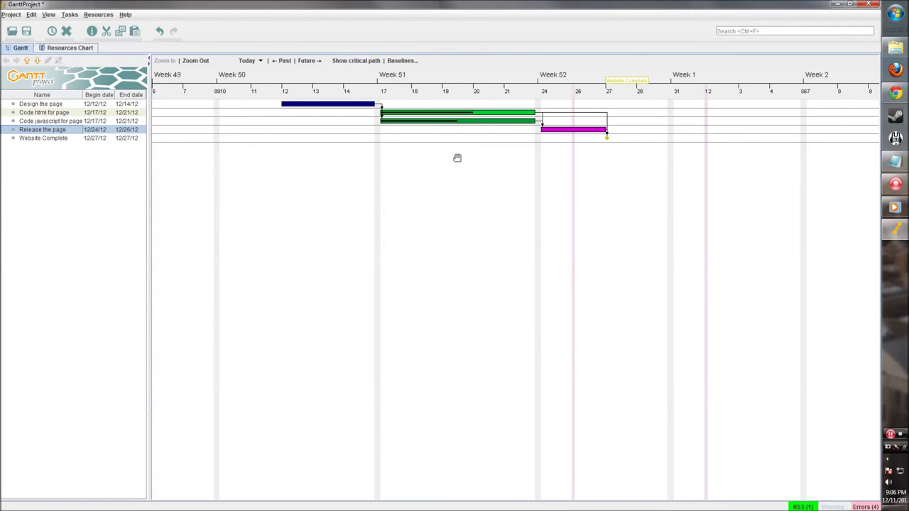
left_click_drag(148, 158, 163, 157)
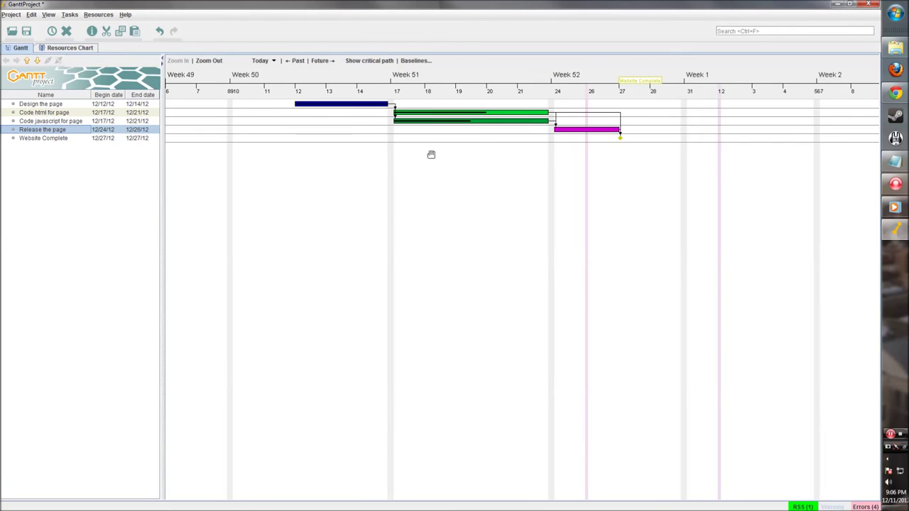
- Show the resources load chart and pan its timeline back to earlier weeks
left_click(69, 48)
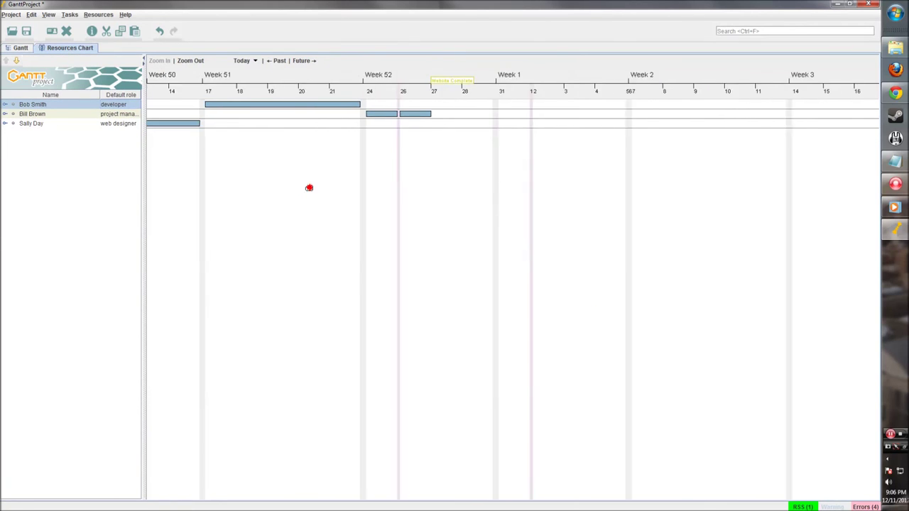
left_click_drag(308, 188, 347, 187)
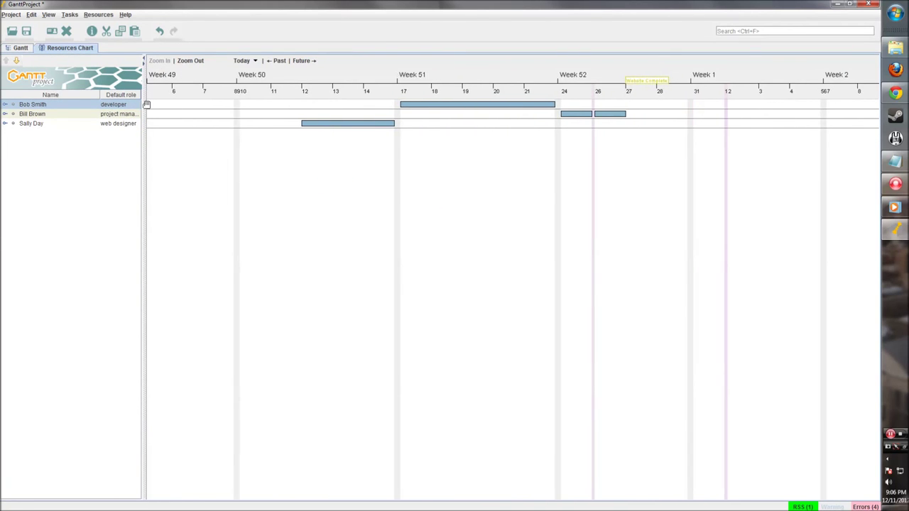
mouse_move(526, 113)
left_mouse_down()
mouse_move(526, 174)
mouse_move(533, 110)
left_mouse_up()
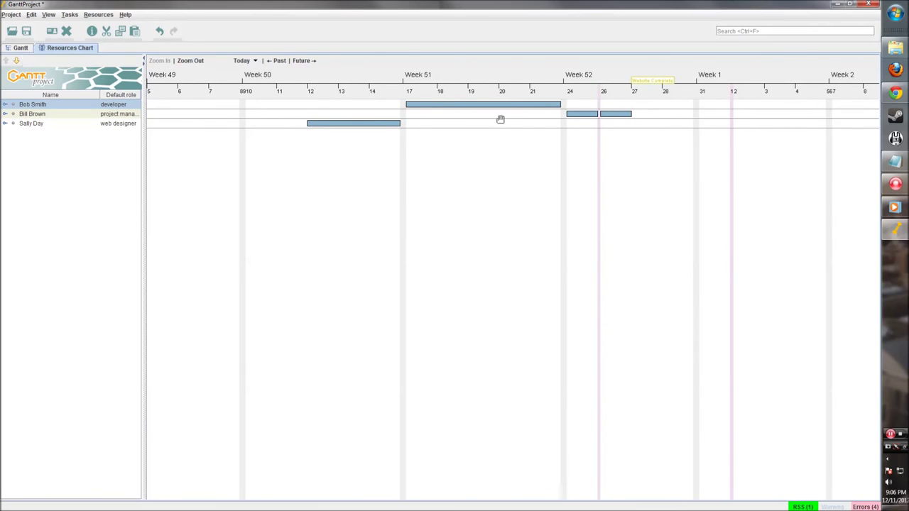
mouse_move(298, 164)
left_mouse_down()
mouse_move(310, 178)
mouse_move(298, 170)
left_mouse_up()
- Review the chart colour settings from Bob Smith's bar, keep them, and return to the task Gantt chart
right_click(425, 105)
left_click(443, 112)
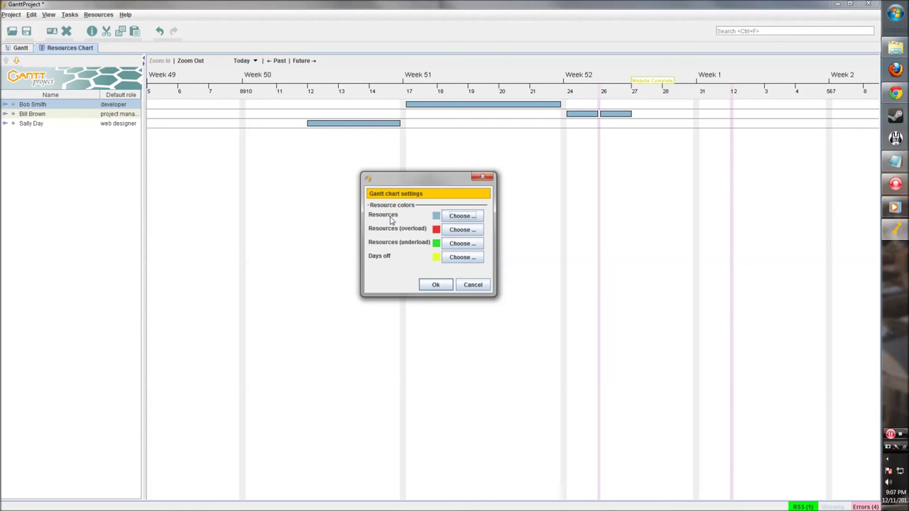
left_click(437, 284)
left_click(49, 113)
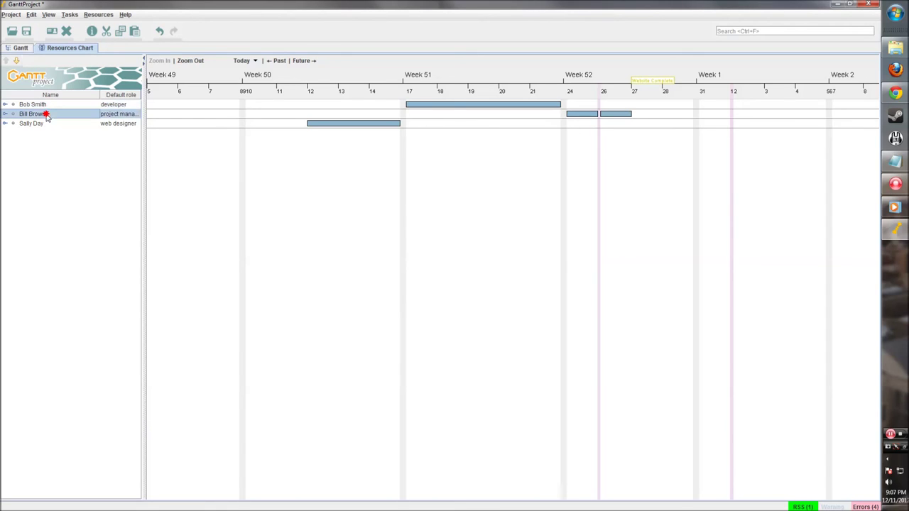
left_click(45, 123)
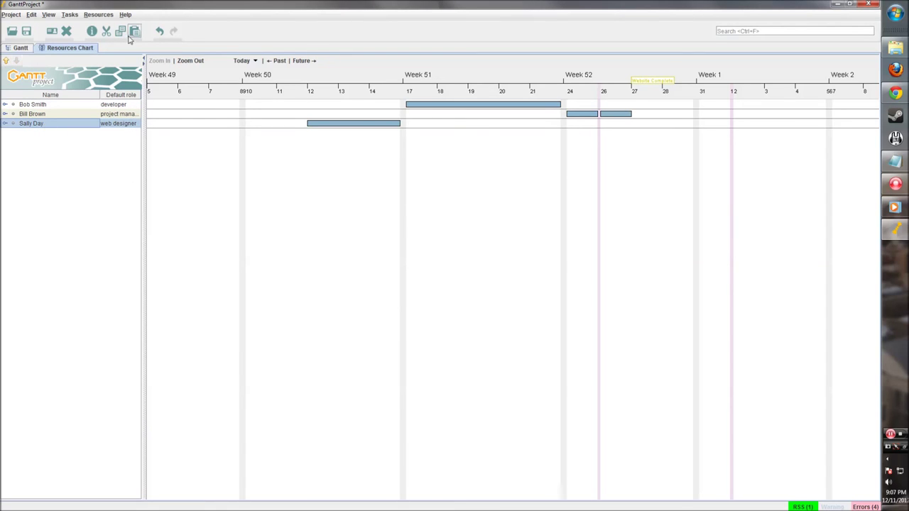
left_click(20, 47)
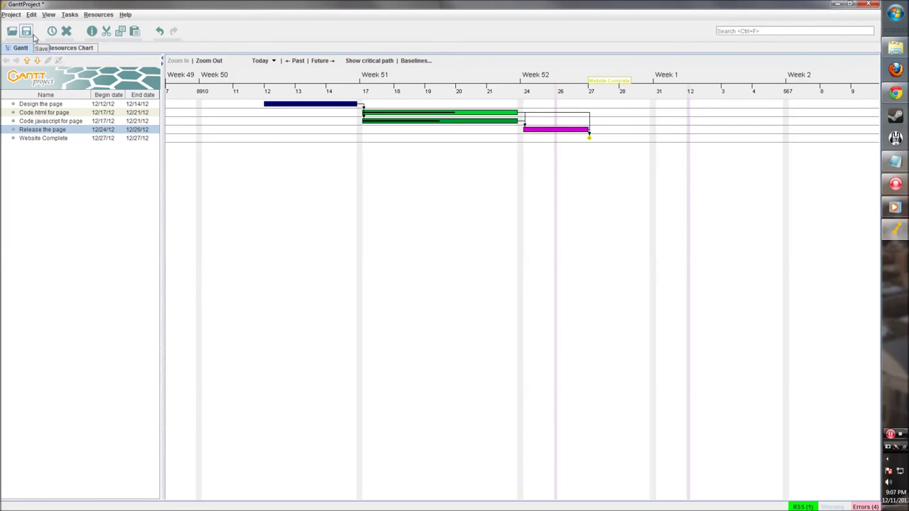
- Save As tutorial_project in D:\tutorial using the GanttProject (.gan) file type
left_click(10, 15)
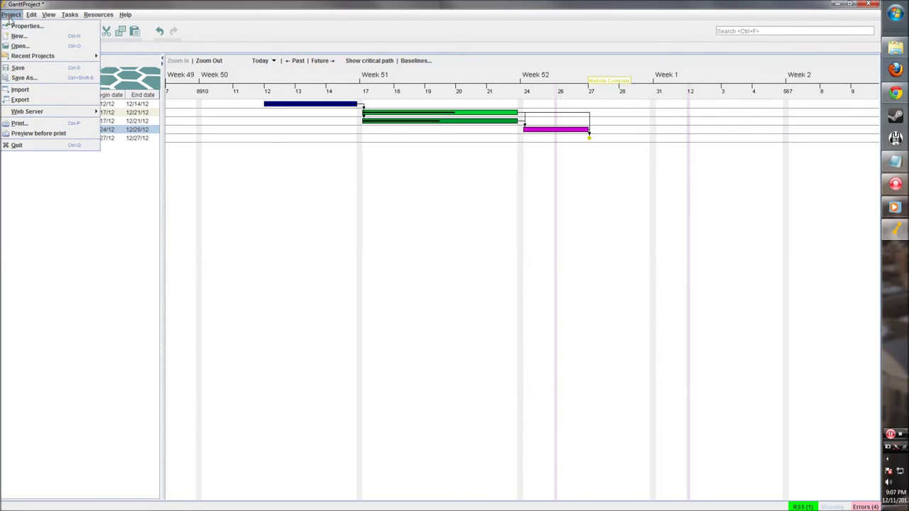
left_click(34, 77)
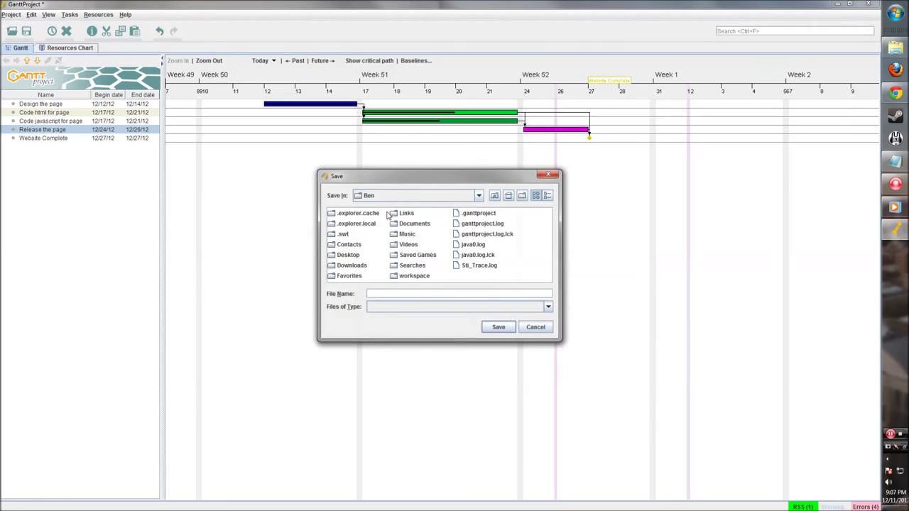
left_click(460, 198)
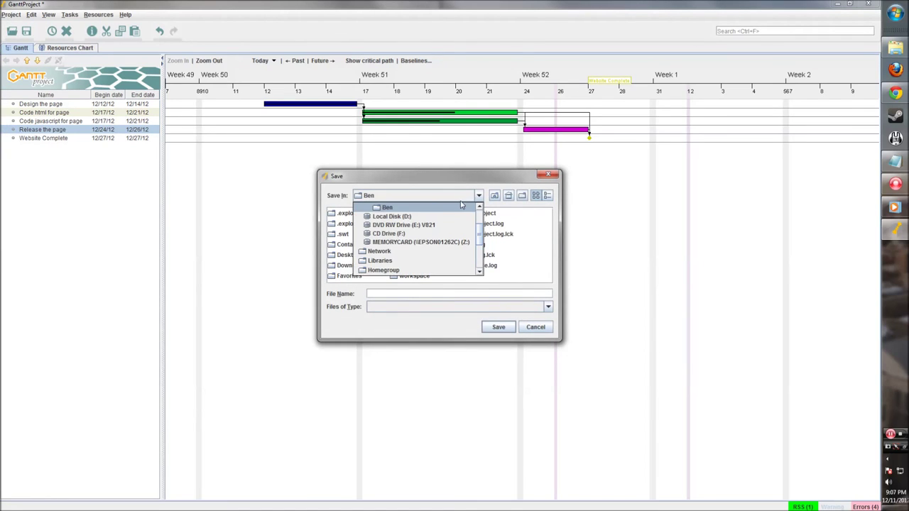
left_click(412, 215)
double_click(420, 261)
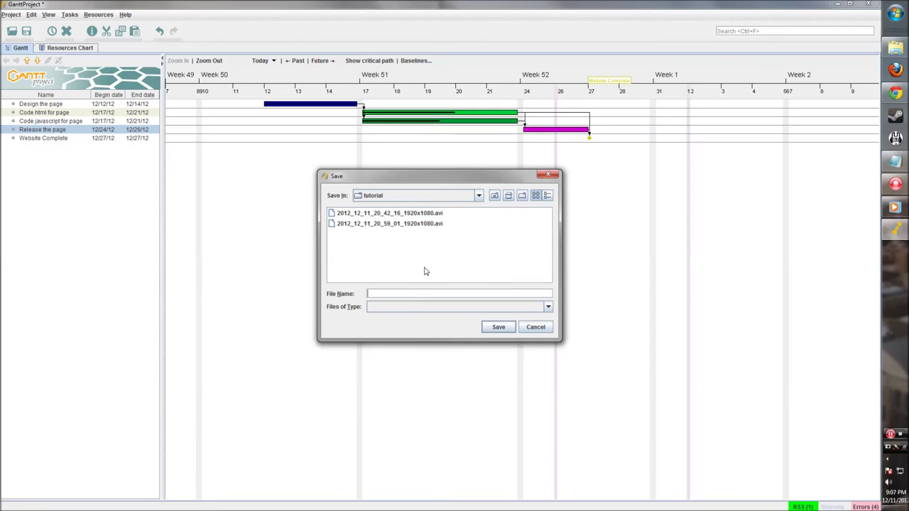
type("tutorial_project")
left_click(536, 308)
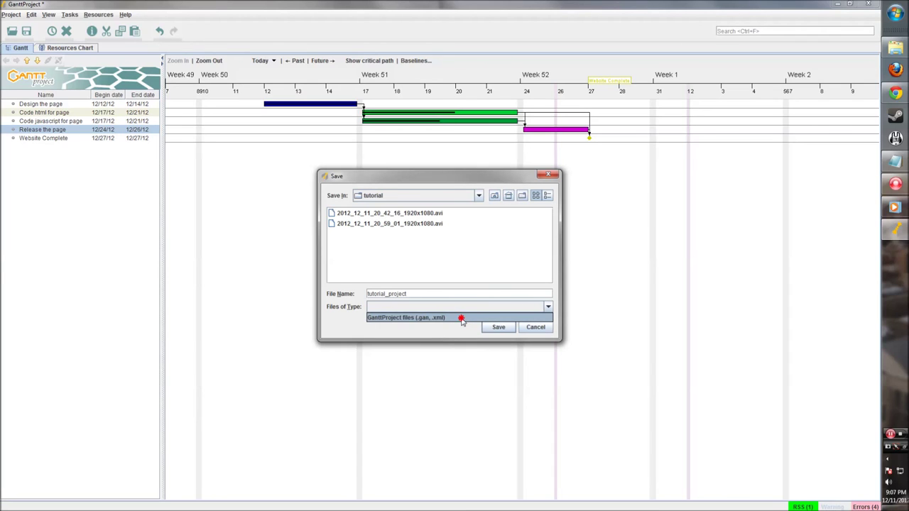
left_click(462, 317)
left_click(490, 327)
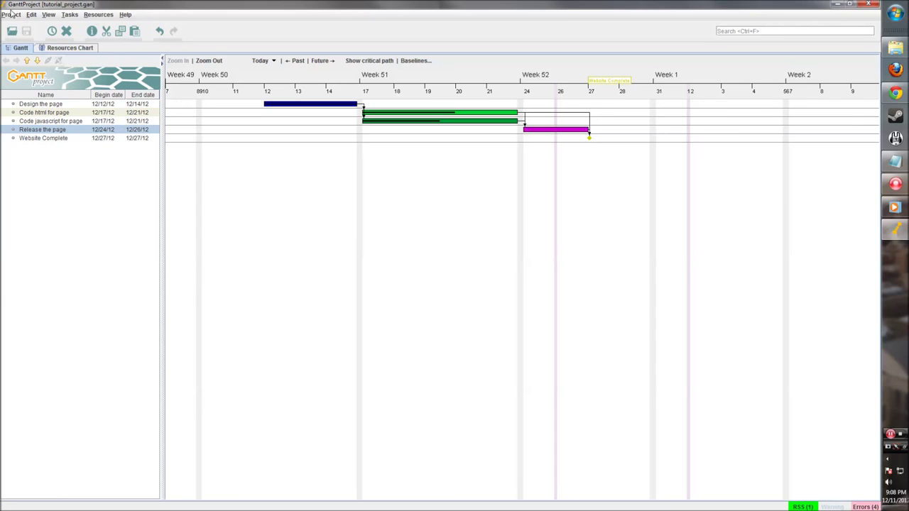
- Open the export dialog and review the PNG image, CSV, HTML (Samara theme) and PDF options
left_click(9, 15)
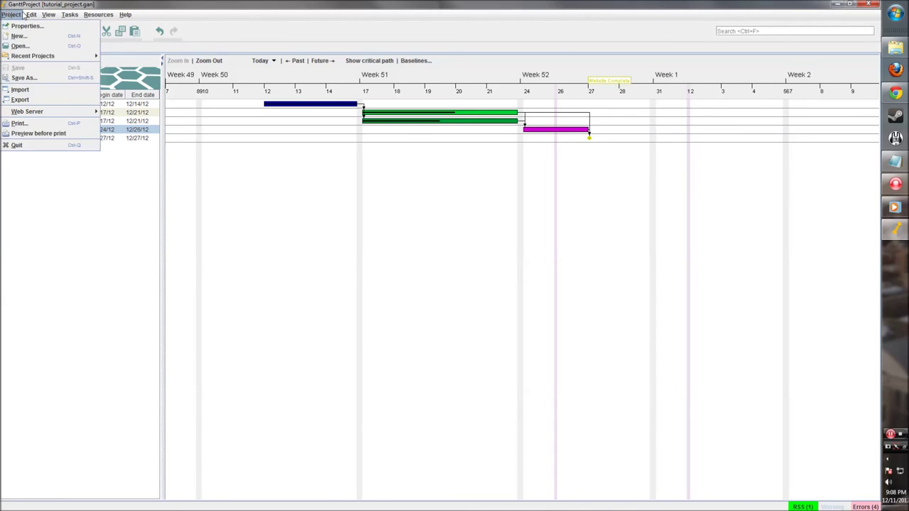
left_click(32, 100)
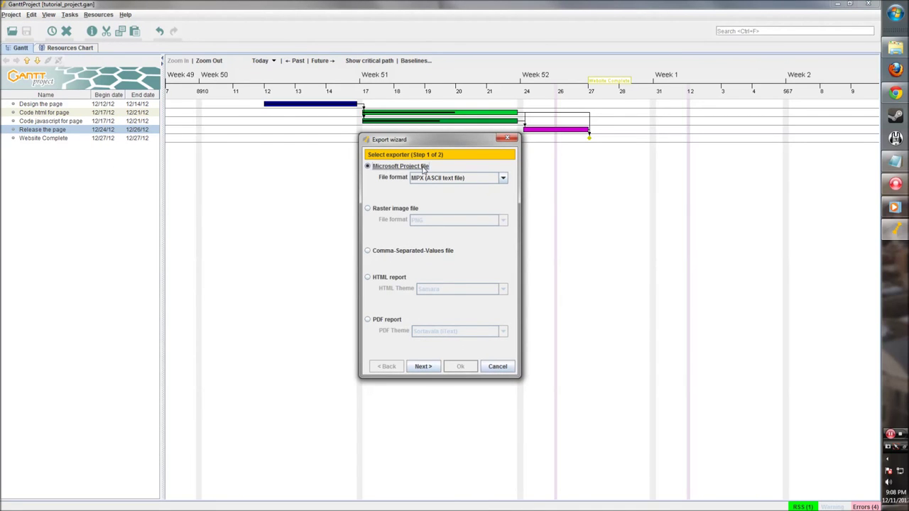
left_click(368, 209)
left_click(477, 223)
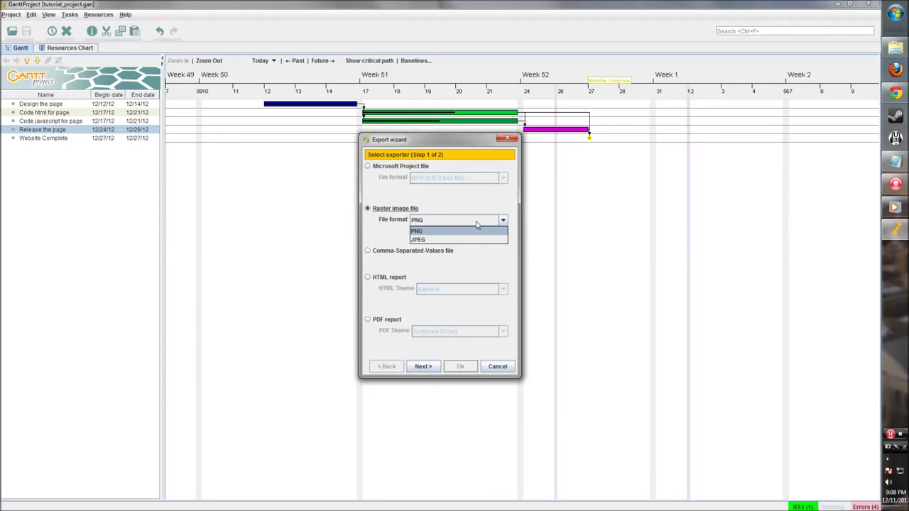
left_click(477, 223)
left_click(367, 253)
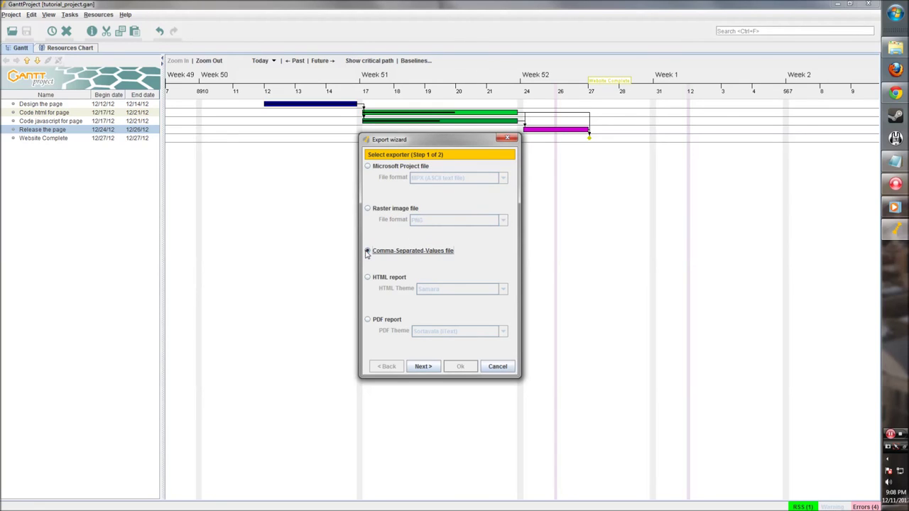
left_click(368, 278)
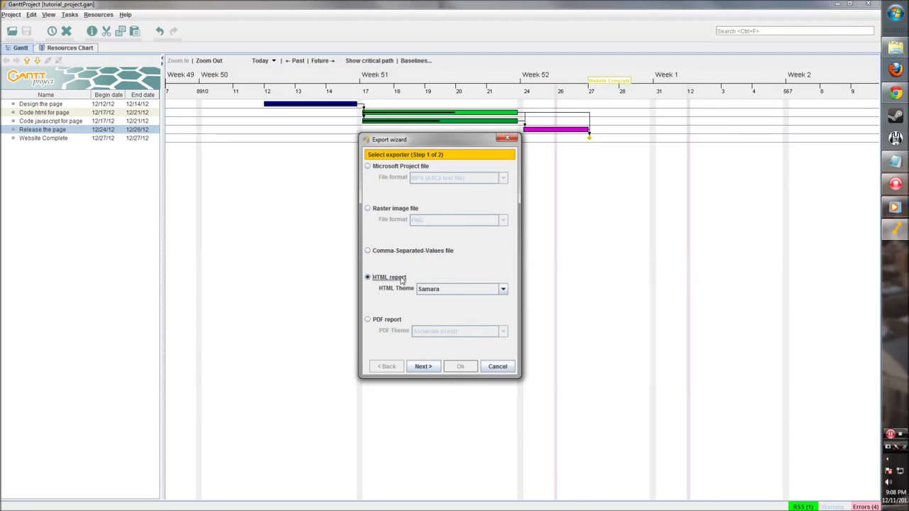
left_click(455, 290)
left_click(451, 287)
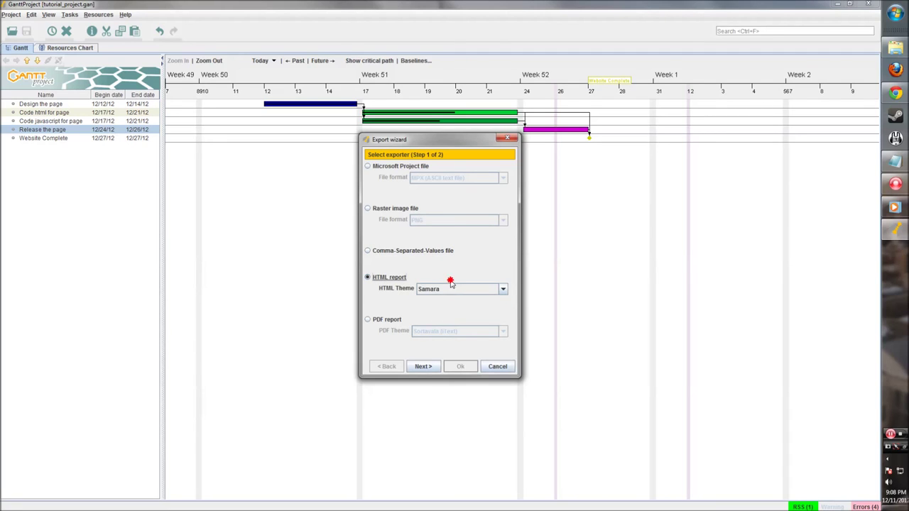
left_click(367, 321)
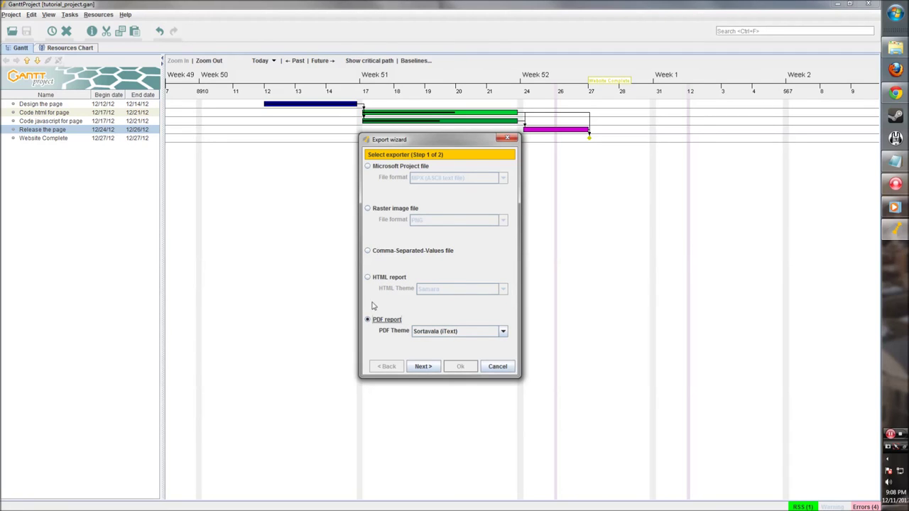
- Export to a Microsoft Project MPX file at the default location as tutorial_project.mpx
left_click(368, 167)
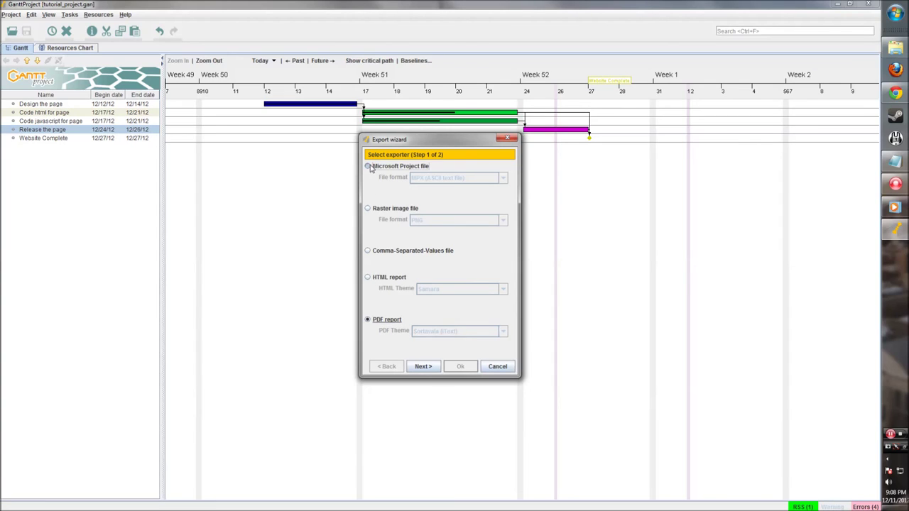
left_click(475, 178)
left_click(476, 177)
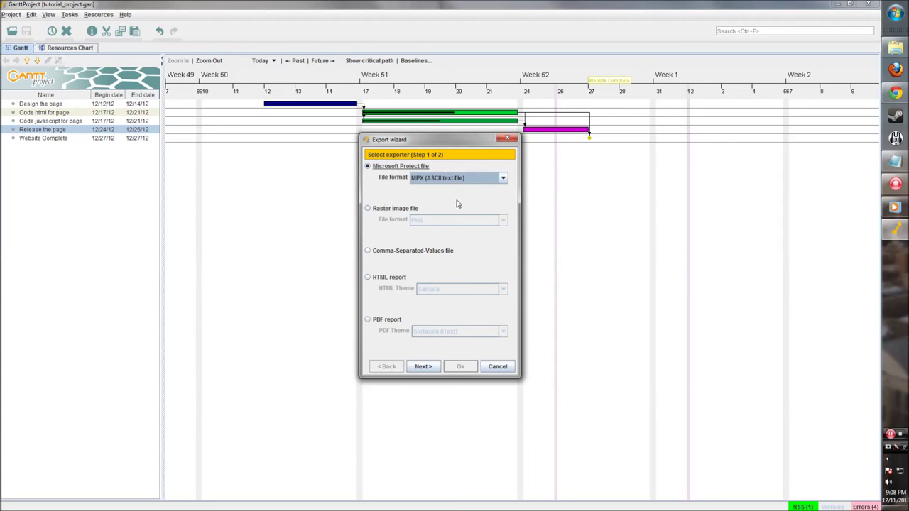
left_click(426, 366)
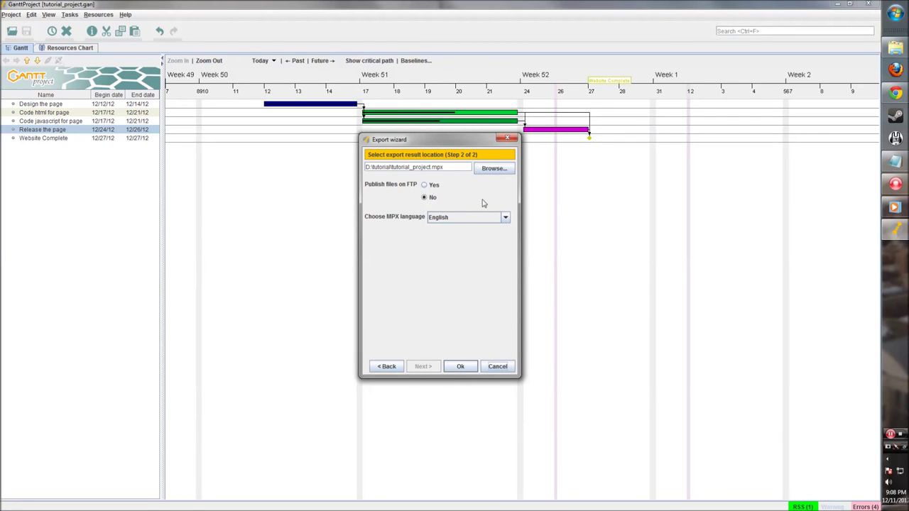
left_click(458, 366)
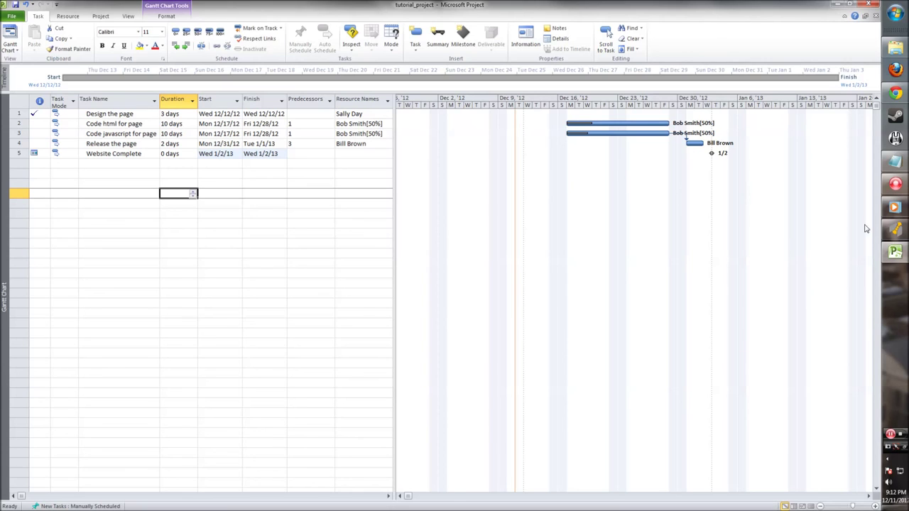
- Bring GanttProject back in front of Microsoft Project from the taskbar
left_click(894, 229)
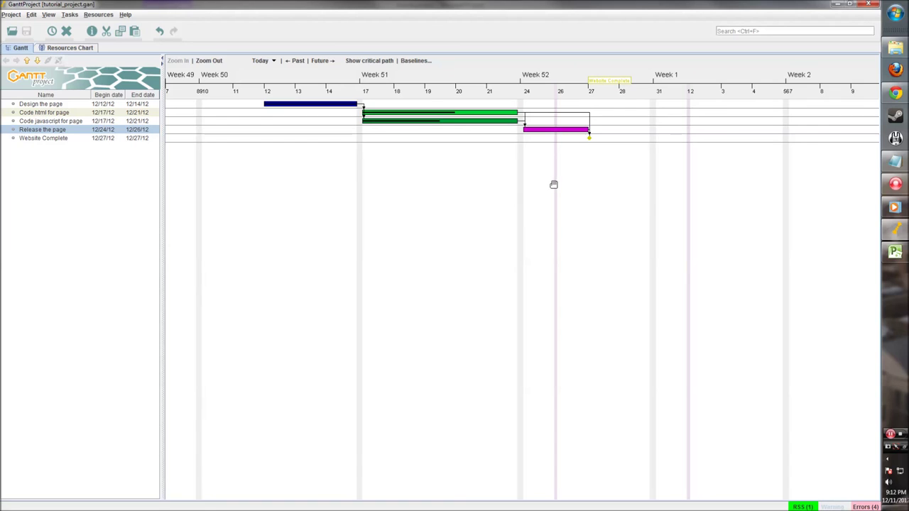
- In Chrome, enter ganttproject.biz in the address bar to load the GanttProject website
left_click(895, 95)
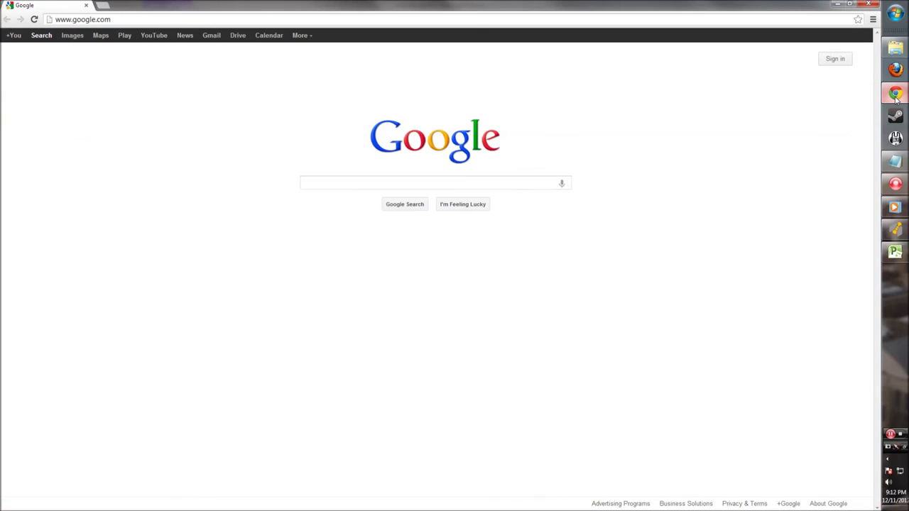
left_click(260, 16)
type("gan")
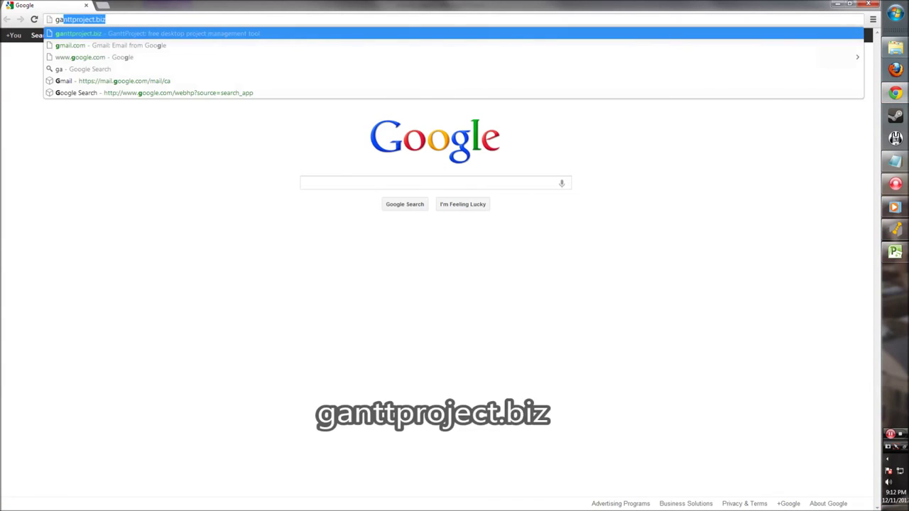
type("tt")
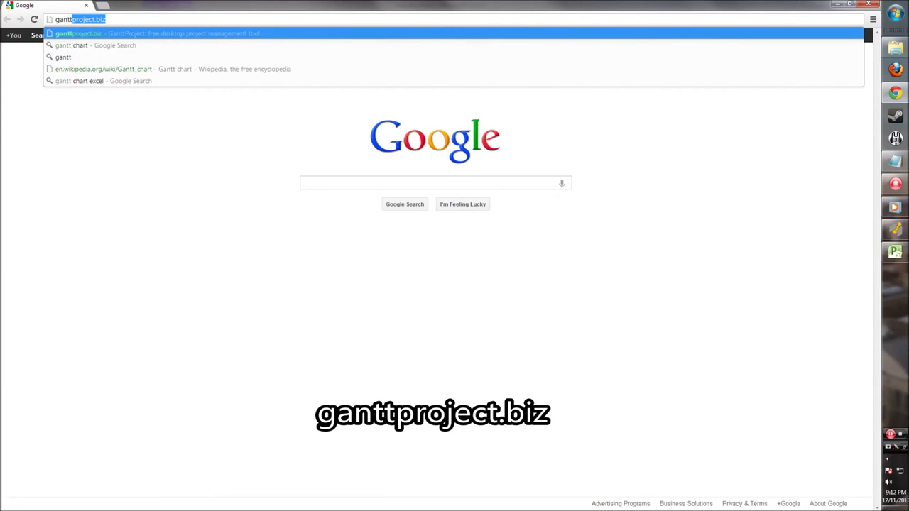
type("project.biz")
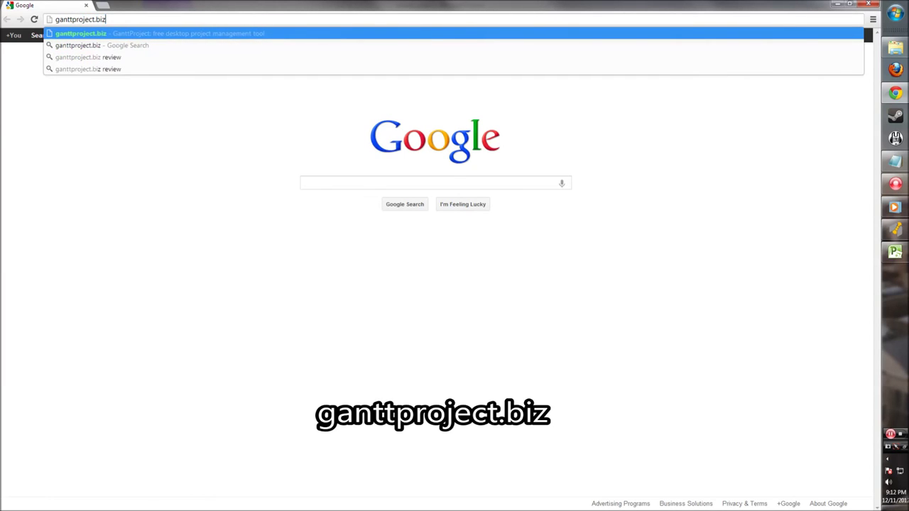
key("Return")
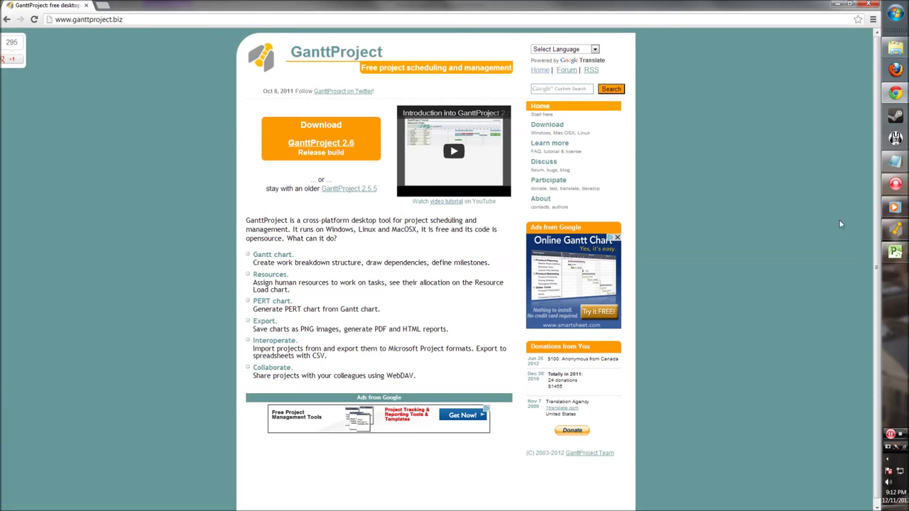
left_click(895, 184)
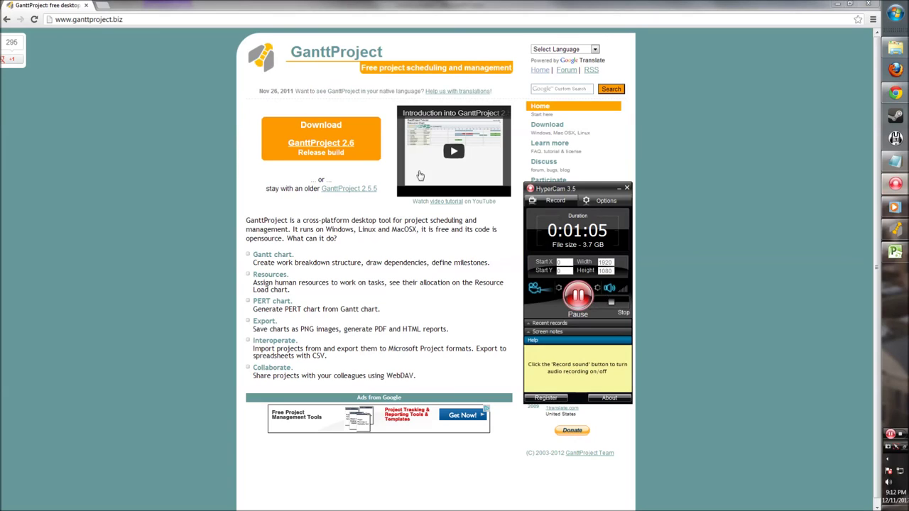